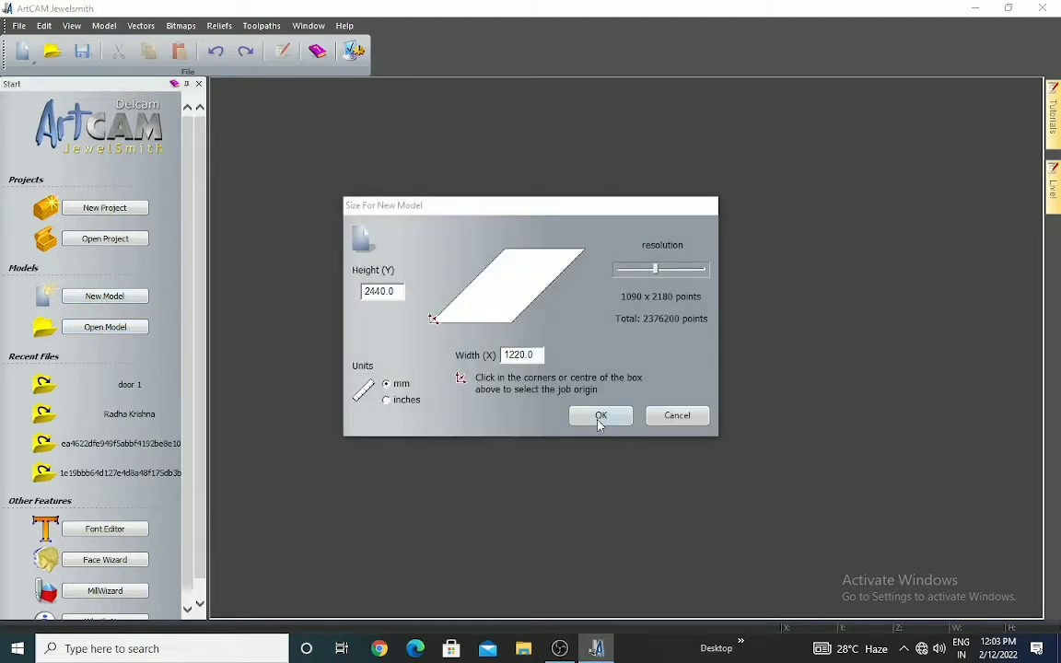
Create a new model 2440 mm high and 1220 mm wide, and maximize its 2D view
{"action": "left_click", "coordinate": [600, 419]}
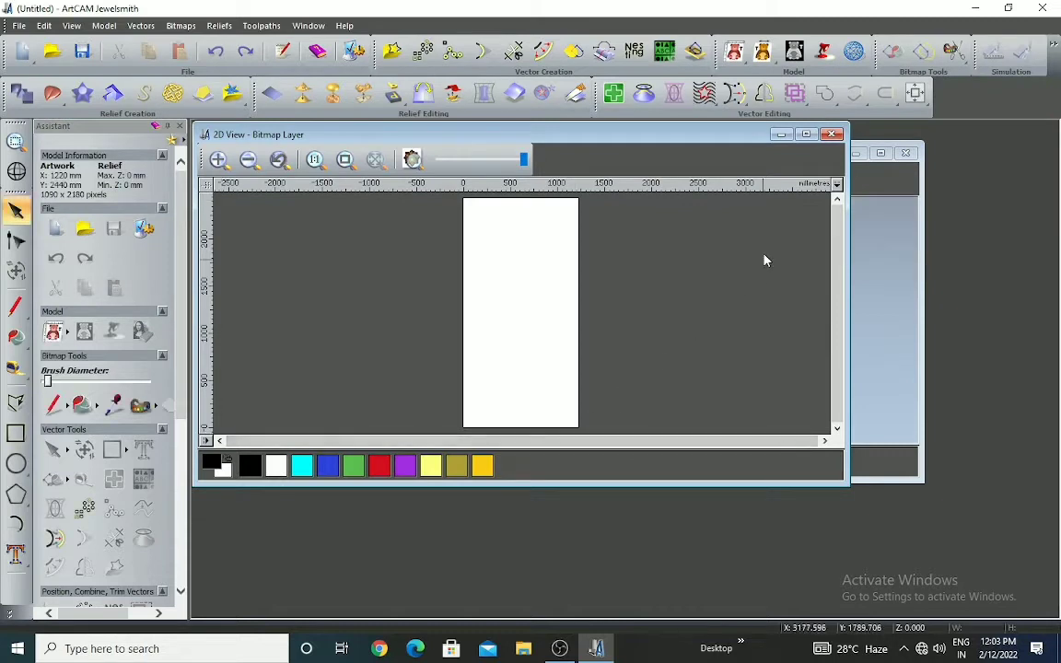
{"action": "left_click", "coordinate": [806, 135]}
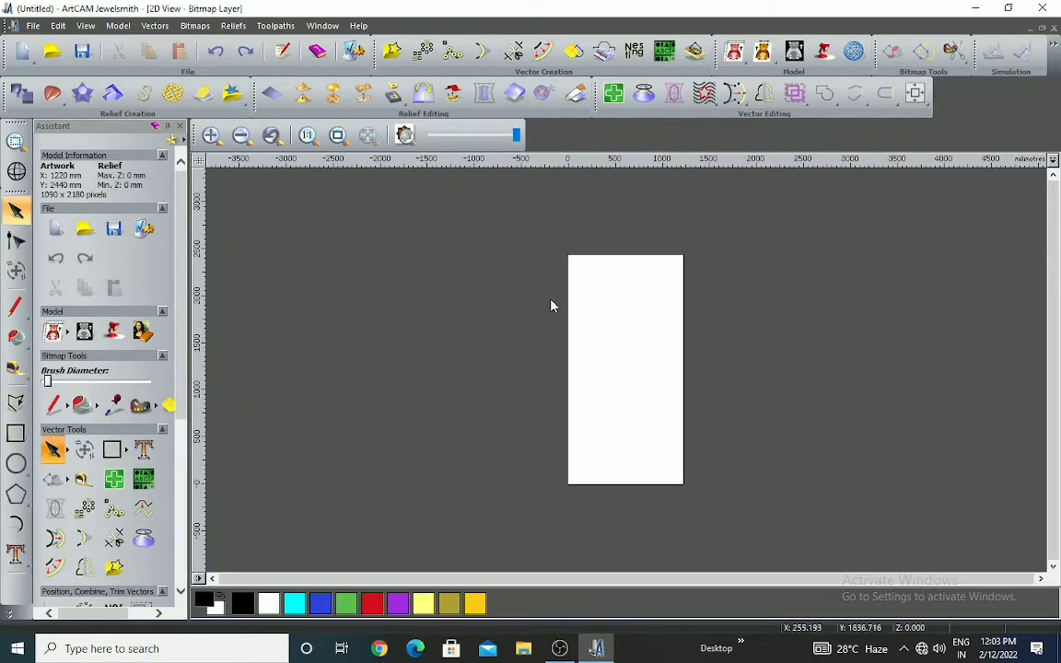
Import the AutoCAD vector file "8,x4 1" in millimetres, centred in the model with automatic vector rejoining, and deselect the vectors
{"action": "left_click", "coordinate": [148, 26]}
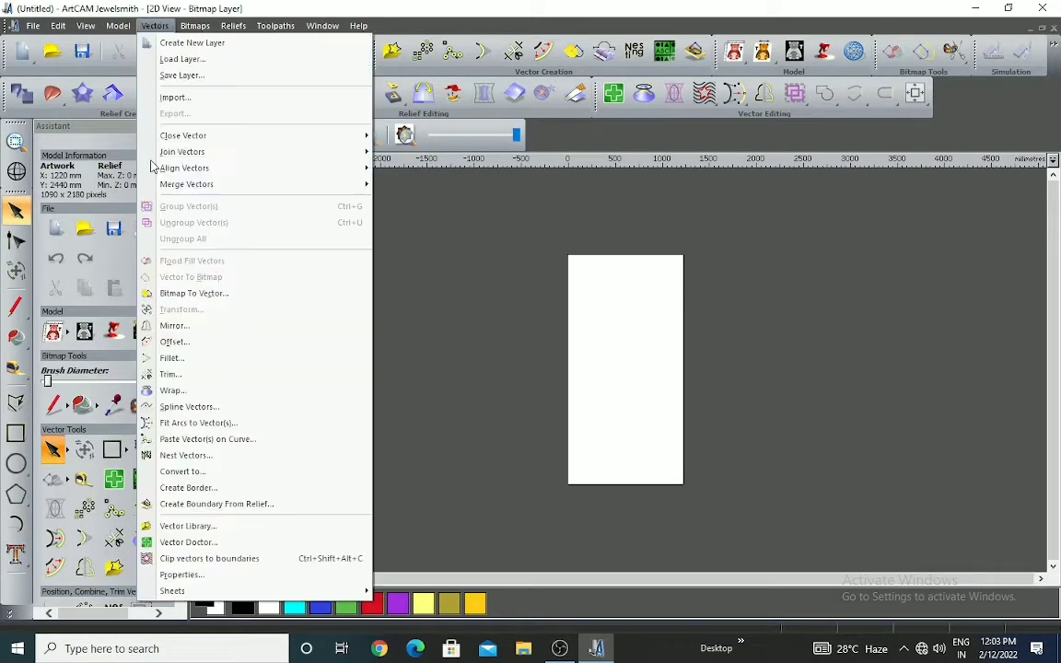
{"action": "left_click", "coordinate": [174, 99]}
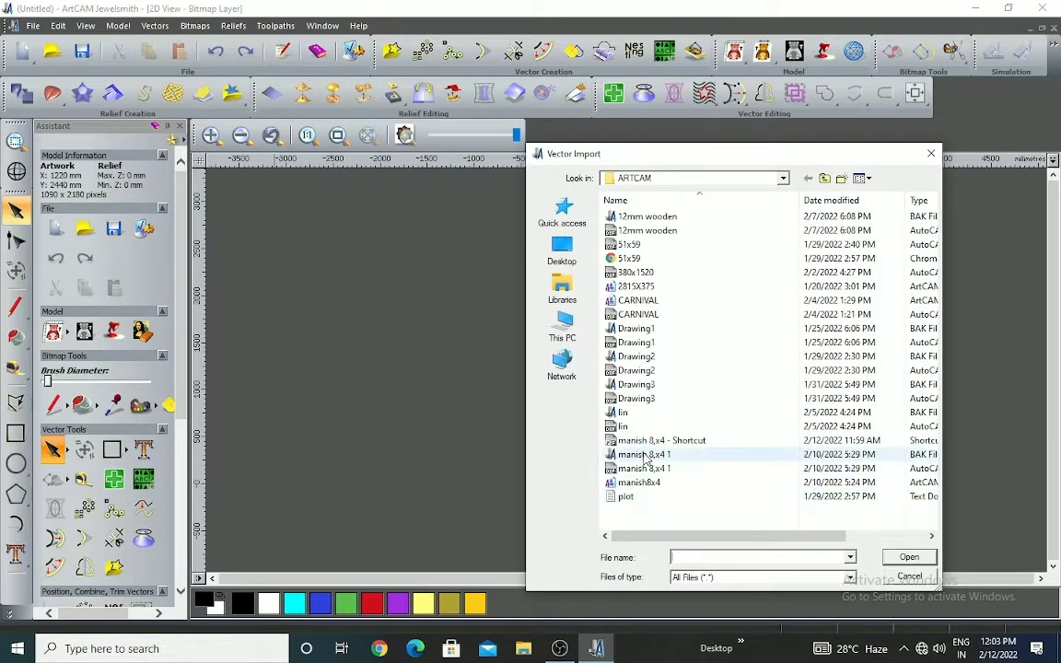
{"action": "left_click", "coordinate": [636, 470]}
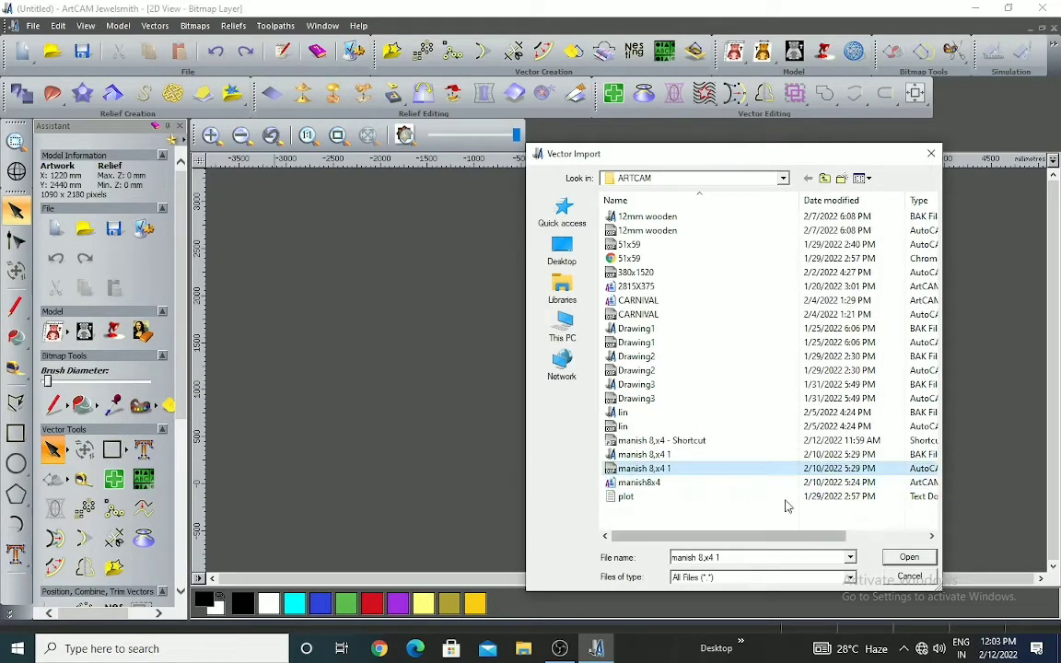
{"action": "left_click", "coordinate": [915, 559]}
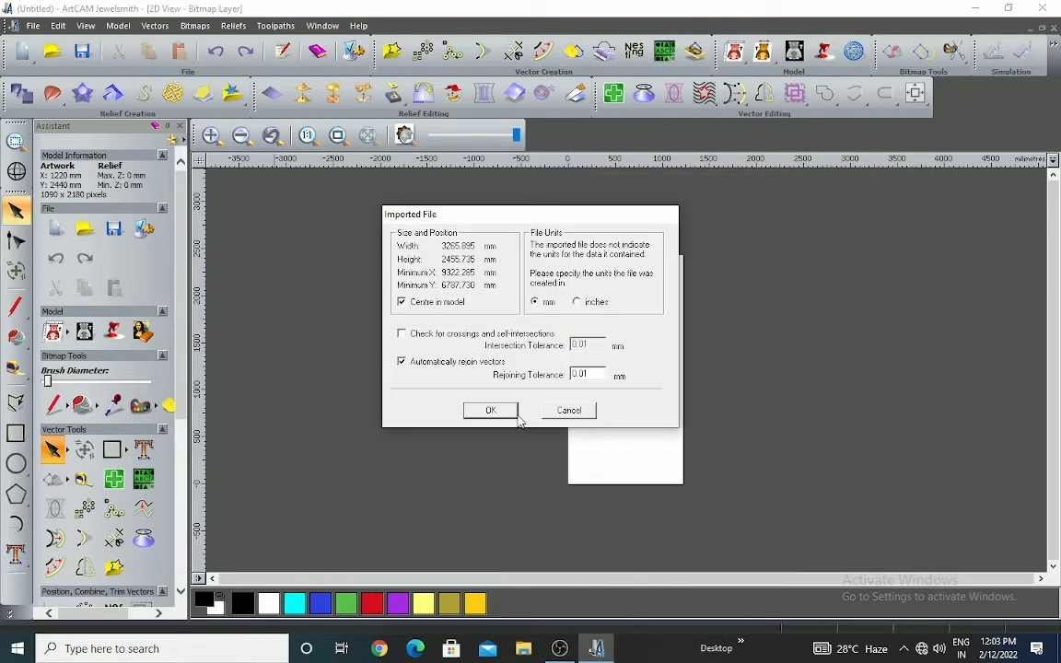
{"action": "left_click", "coordinate": [515, 415]}
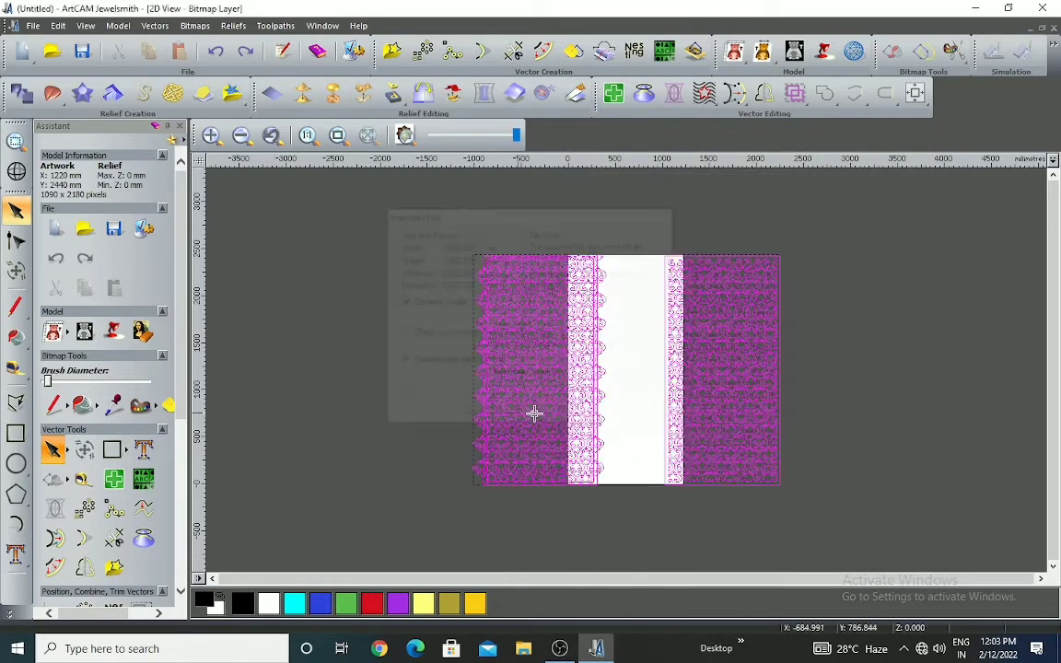
{"action": "left_click", "coordinate": [829, 455]}
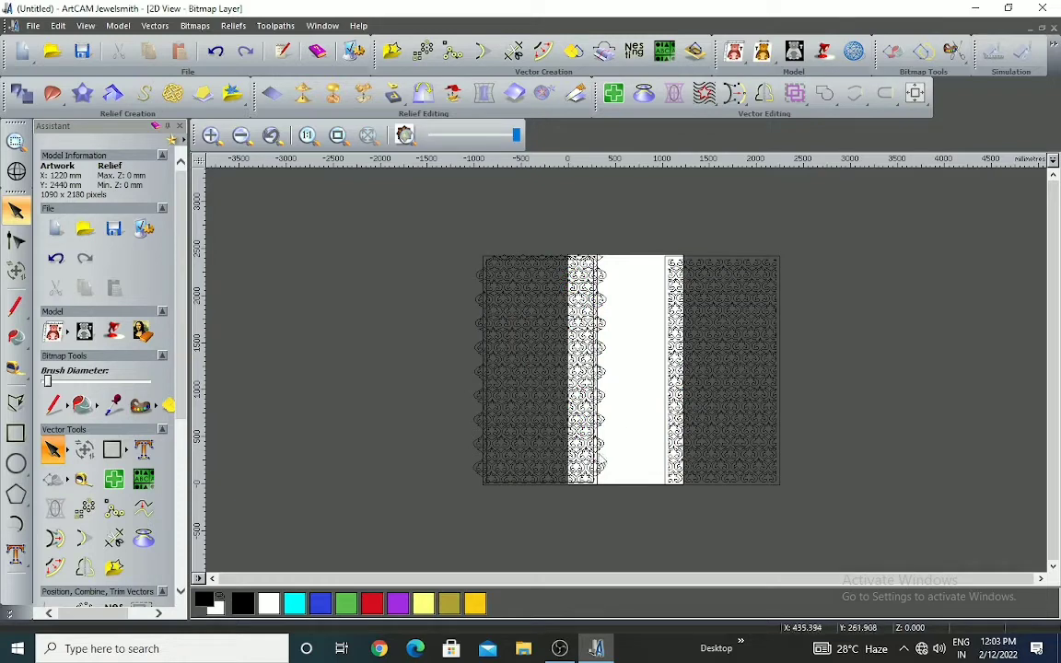
Move the complete panel group on the right side off the page, farther to the right, and deselect it
{"action": "left_click", "coordinate": [758, 450]}
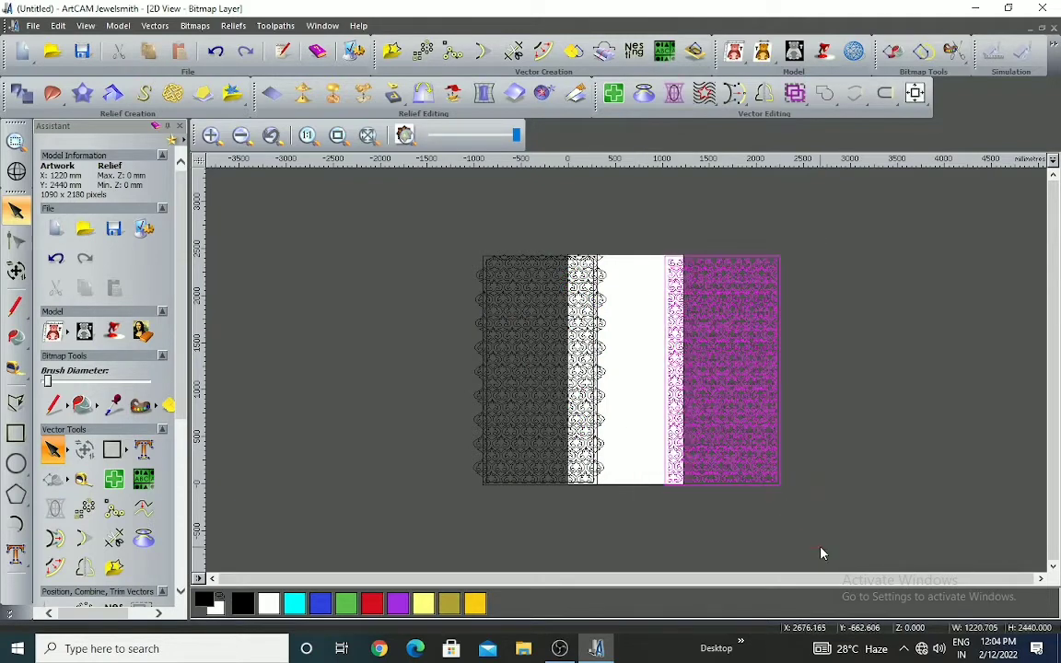
{"action": "left_click_drag", "start_coordinate": [812, 375], "coordinate": [964, 340]}
{"action": "left_click", "coordinate": [909, 493]}
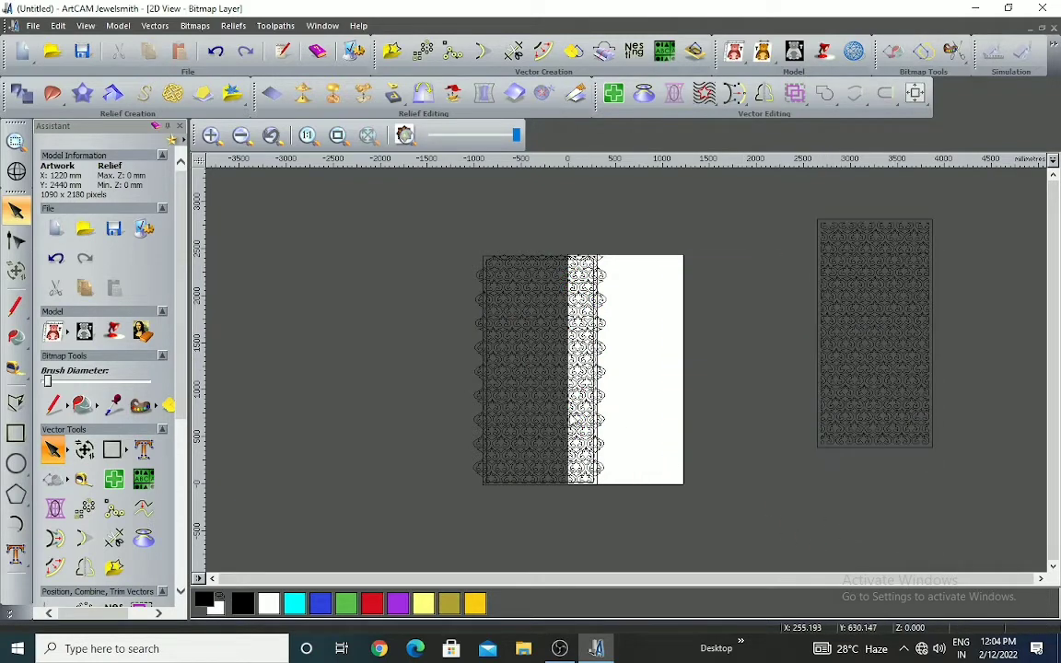
Select the whole left pattern with its border rectangles and move it clear of the page to the left
{"action": "left_click_drag", "start_coordinate": [408, 244], "coordinate": [642, 540]}
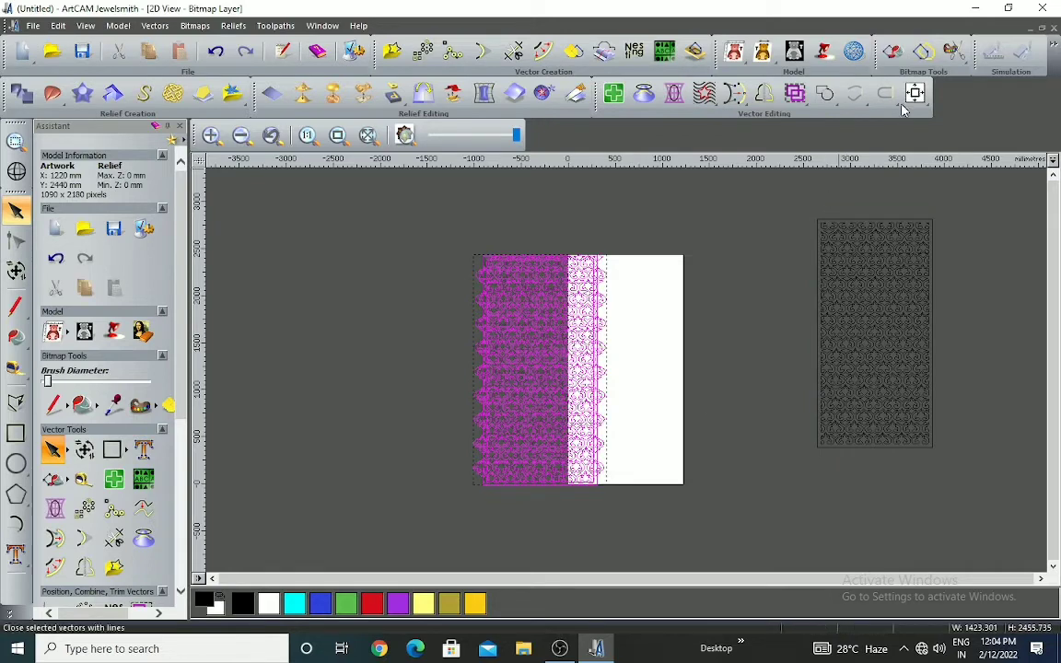
{"action": "scroll", "coordinate": [594, 291], "scroll_direction": "up", "scroll_amount": 2}
{"action": "scroll", "coordinate": [594, 291], "scroll_direction": "down", "scroll_amount": 3}
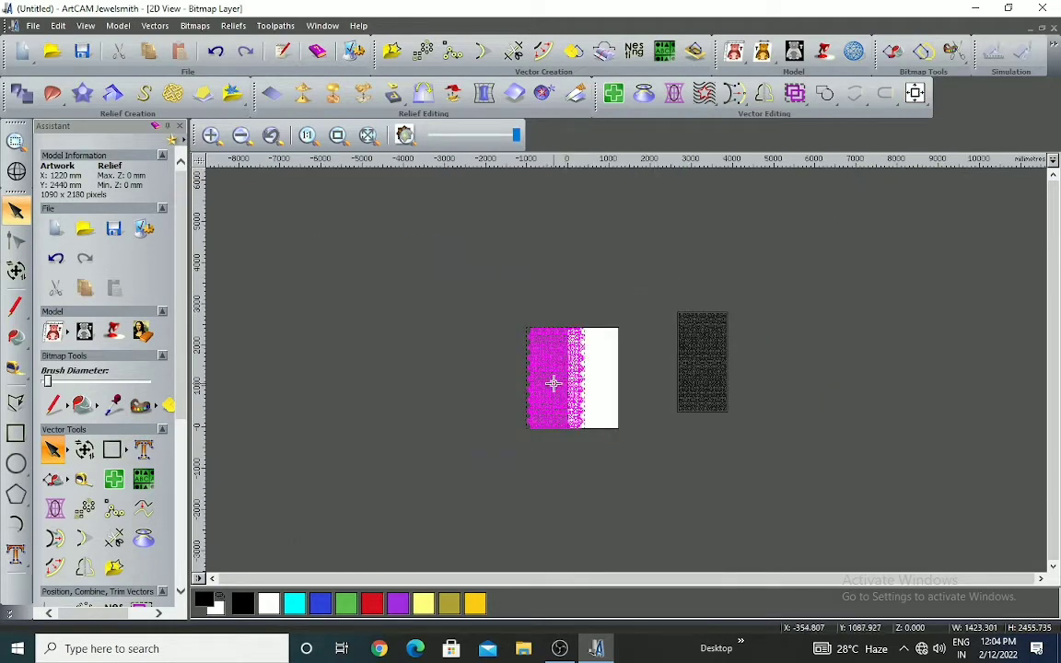
{"action": "left_click_drag", "start_coordinate": [552, 384], "coordinate": [469, 367]}
{"action": "left_click", "coordinate": [427, 315]}
Centre the outer and inner border rectangles of the left pattern in the page
{"action": "scroll", "coordinate": [420, 308], "scroll_direction": "up", "scroll_amount": 3}
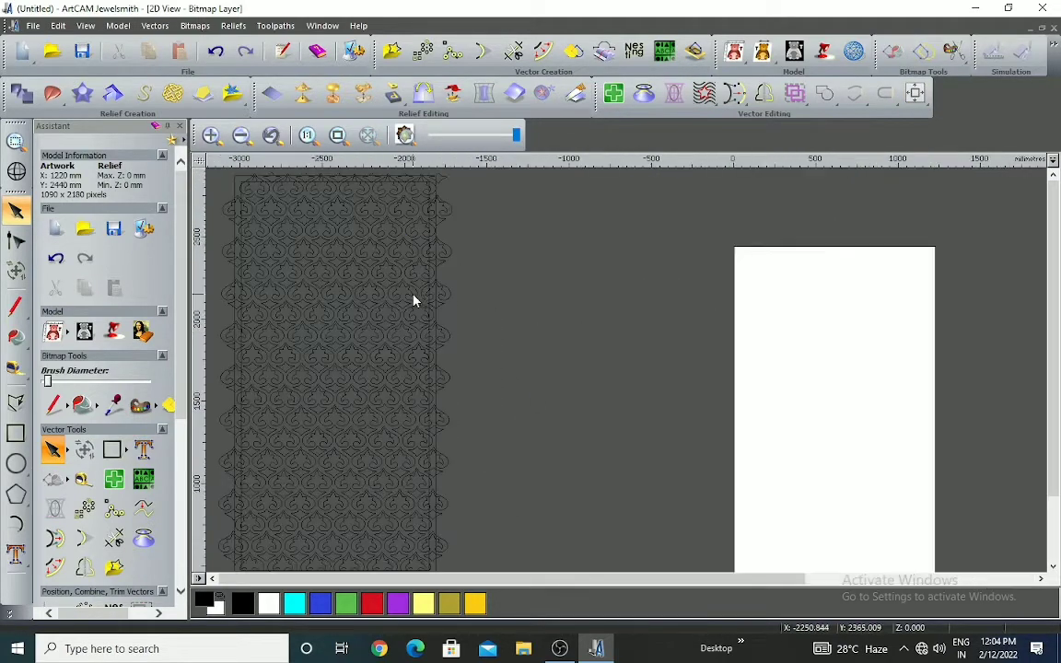
{"action": "scroll", "coordinate": [438, 317], "scroll_direction": "up", "scroll_amount": 2}
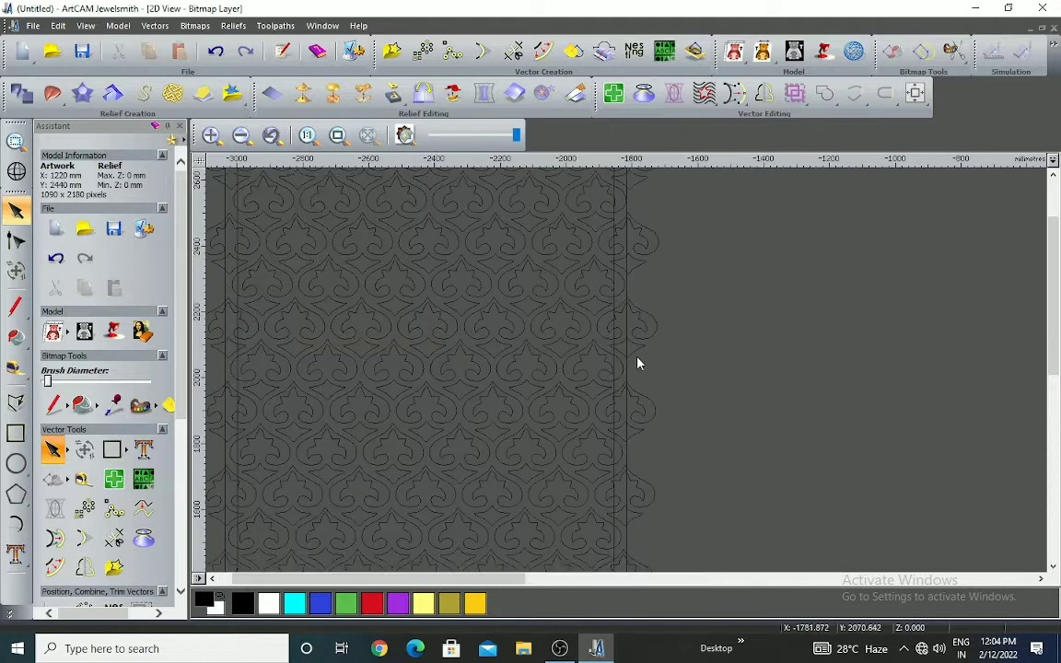
{"action": "left_click", "coordinate": [603, 403]}
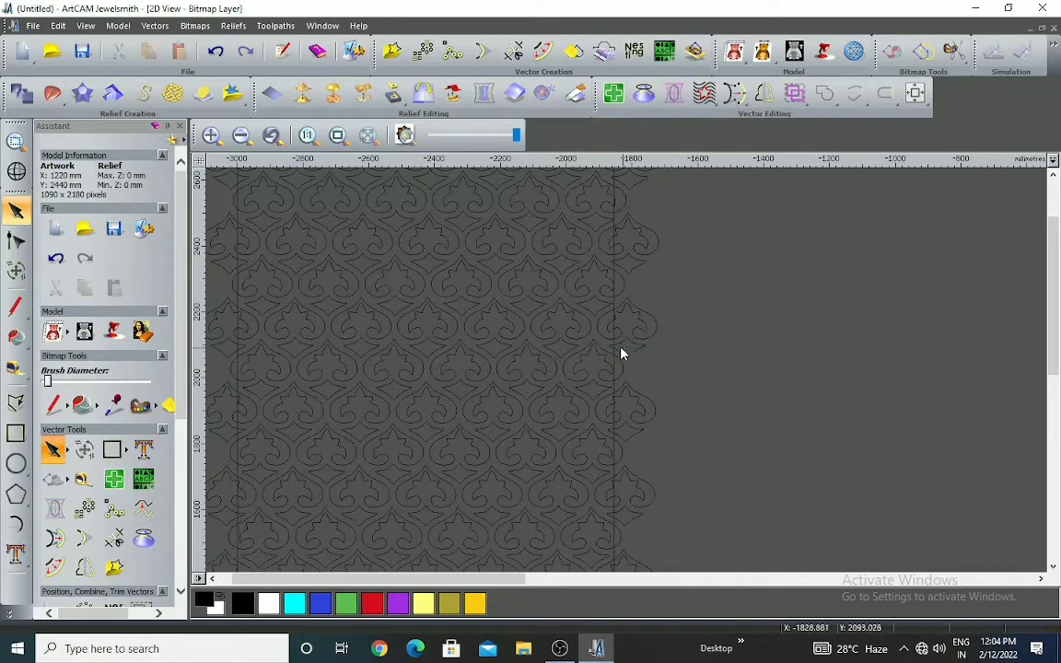
{"action": "scroll", "coordinate": [619, 353], "scroll_direction": "up", "scroll_amount": 2}
{"action": "left_click", "coordinate": [624, 365]}
{"action": "left_click", "coordinate": [915, 94]}
{"action": "scroll", "coordinate": [650, 314], "scroll_direction": "down", "scroll_amount": 3}
{"action": "left_click", "coordinate": [403, 298]}
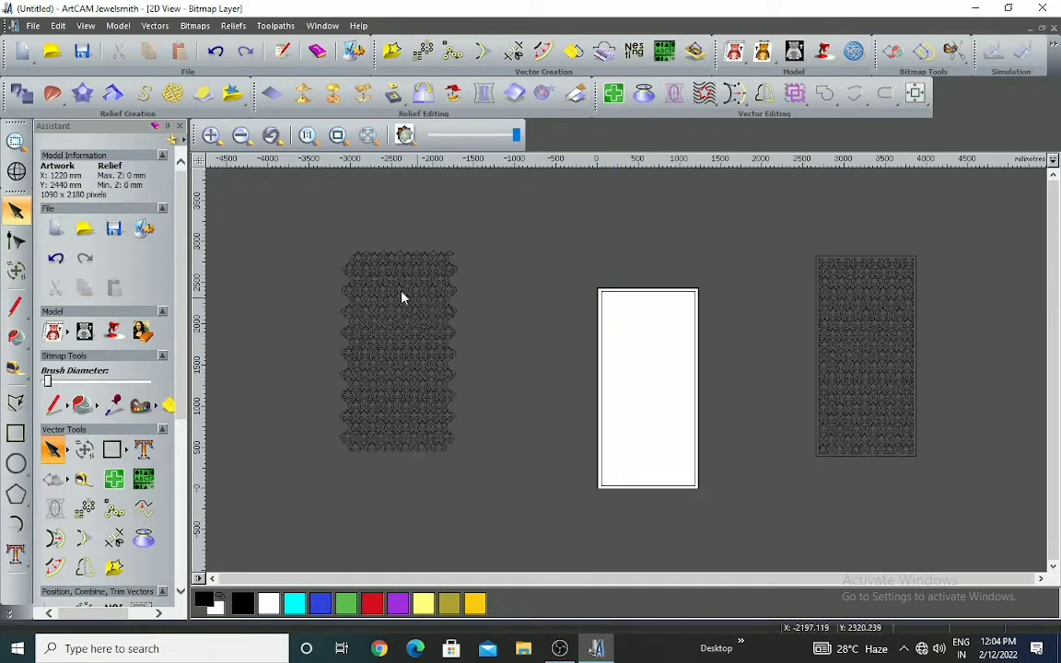
Centre the remaining scroll pattern vectors in the page and select them without the border rectangles
{"action": "left_click_drag", "start_coordinate": [310, 222], "coordinate": [483, 514]}
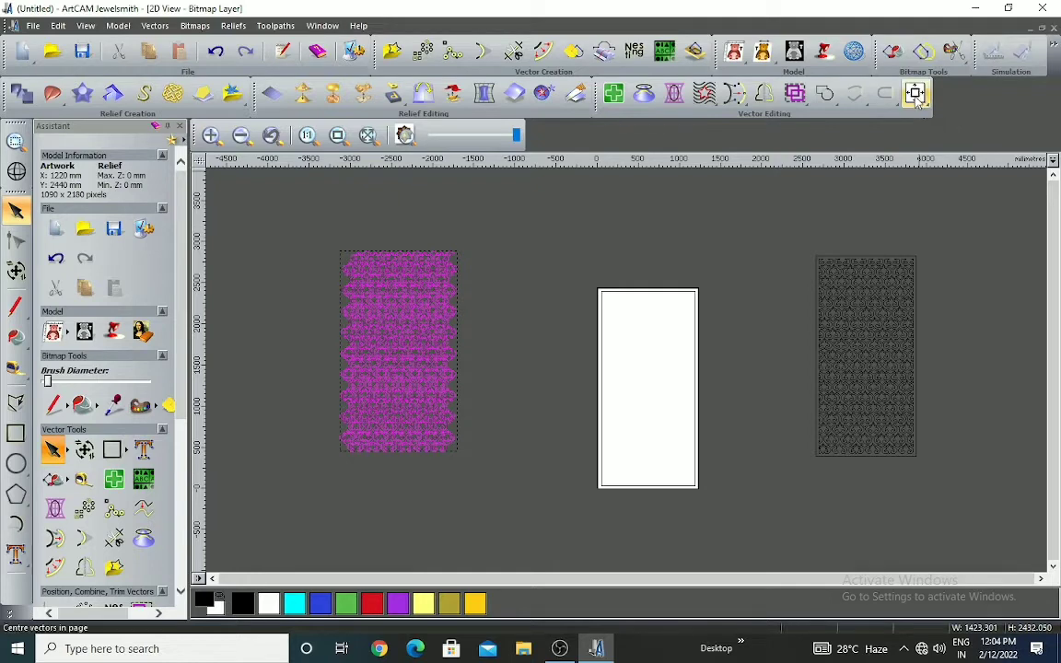
{"action": "left_click", "coordinate": [914, 94]}
{"action": "left_click", "coordinate": [706, 253]}
{"action": "left_click_drag", "start_coordinate": [543, 230], "coordinate": [724, 575]}
{"action": "scroll", "coordinate": [641, 294], "scroll_direction": "up", "scroll_amount": 1}
{"action": "scroll", "coordinate": [297, 264], "scroll_direction": "up", "scroll_amount": 2}
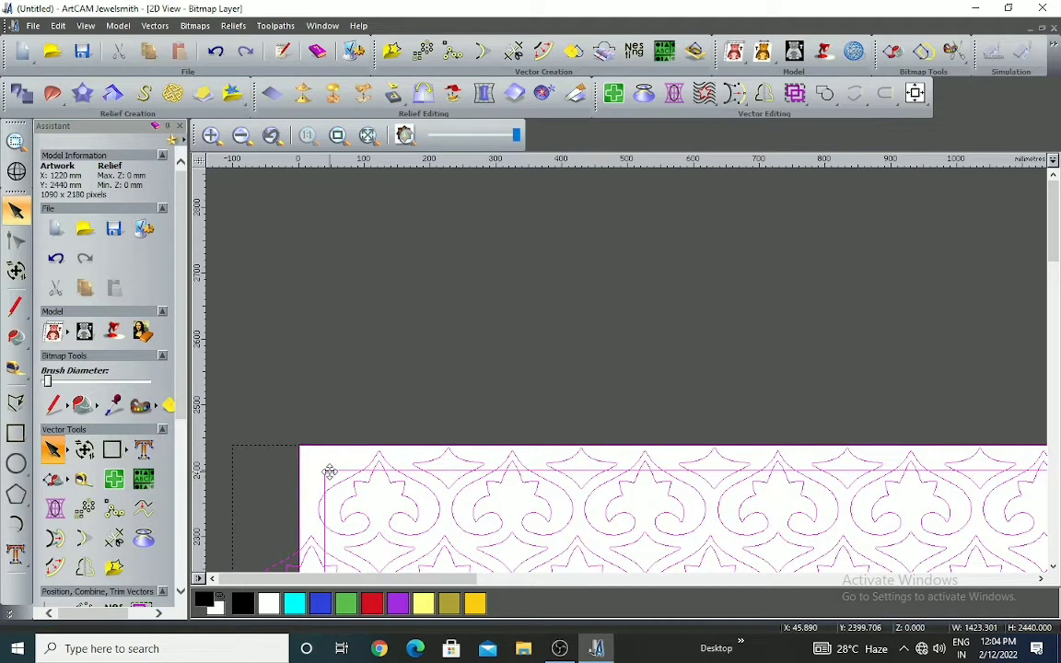
{"action": "scroll", "coordinate": [407, 436], "scroll_direction": "down", "scroll_amount": 2}
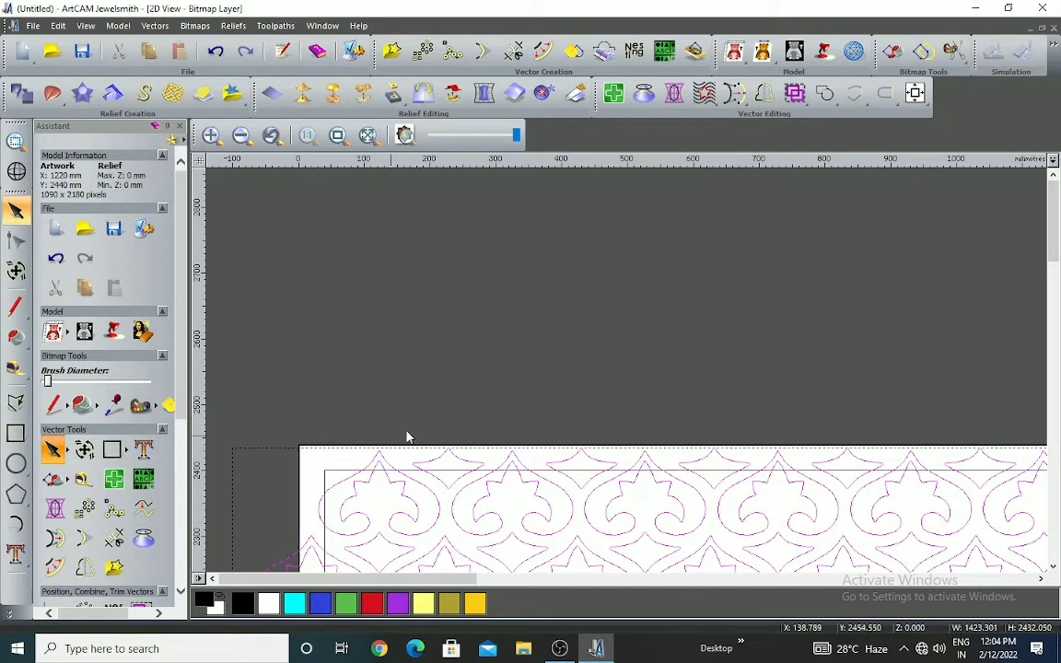
Add a round-profile relief from the selected pattern in the Shape Editor, limited to height 10 at 45° with scale 3
{"action": "left_click", "coordinate": [21, 93]}
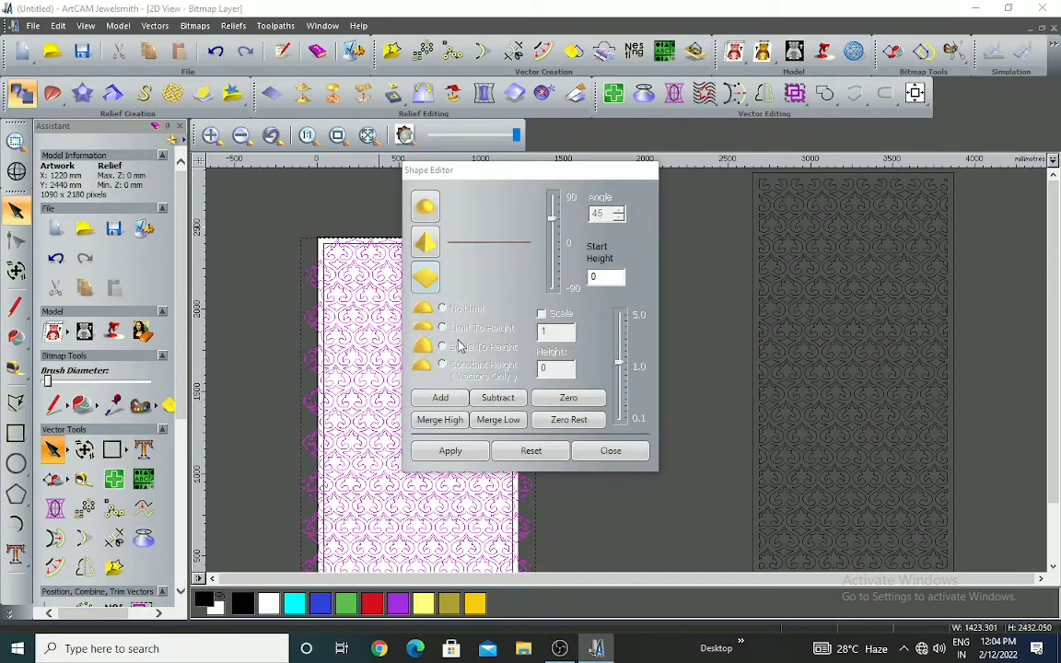
{"action": "left_click", "coordinate": [425, 204]}
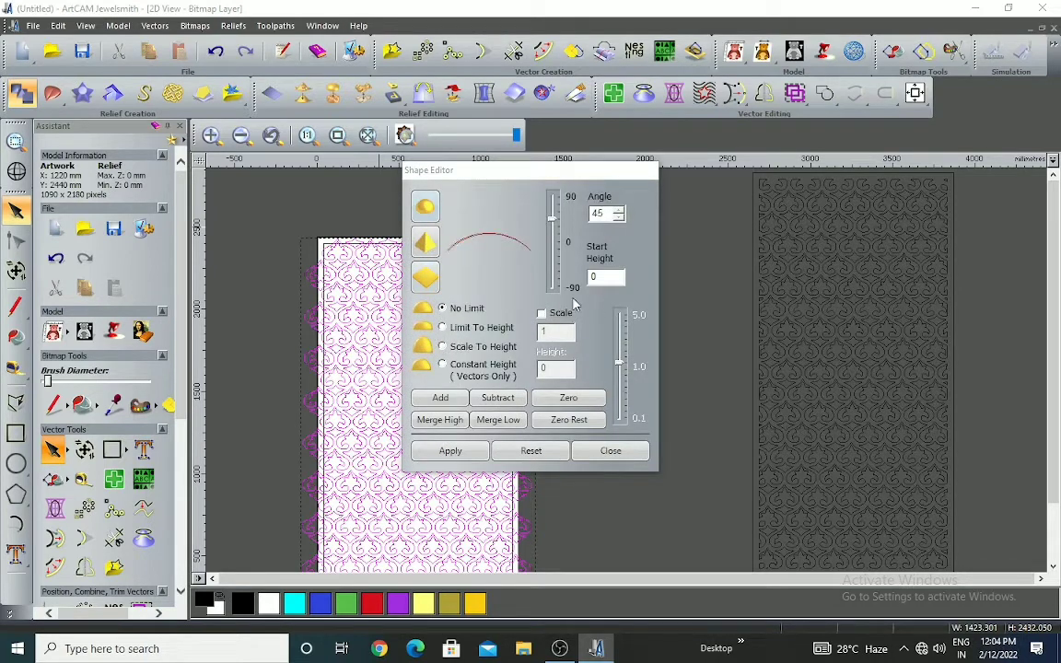
{"action": "left_click", "coordinate": [443, 329]}
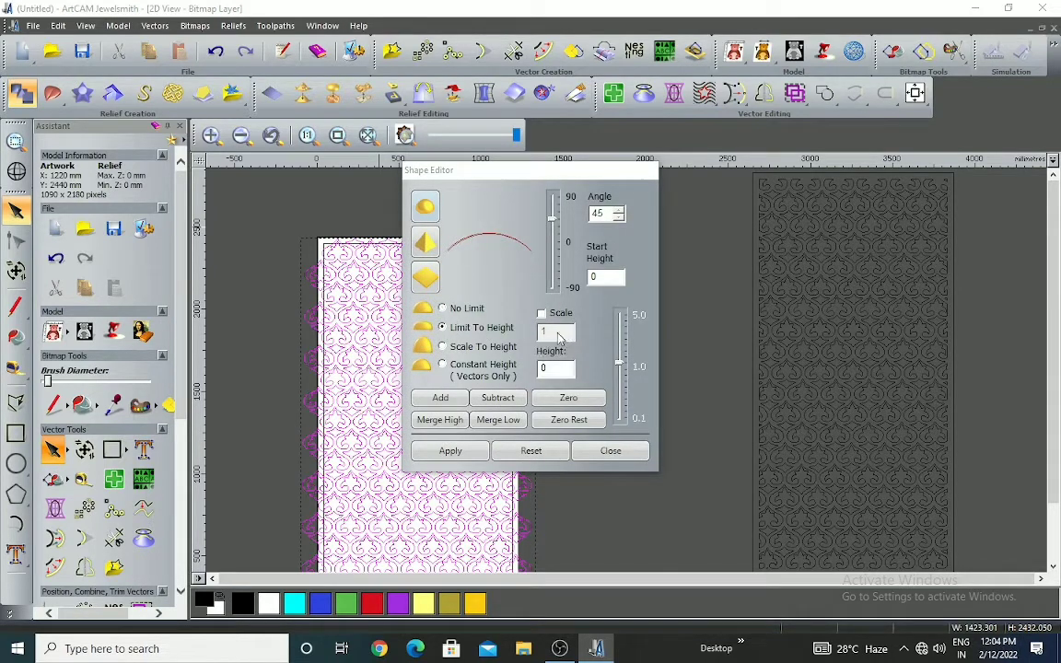
{"action": "left_click", "coordinate": [542, 314]}
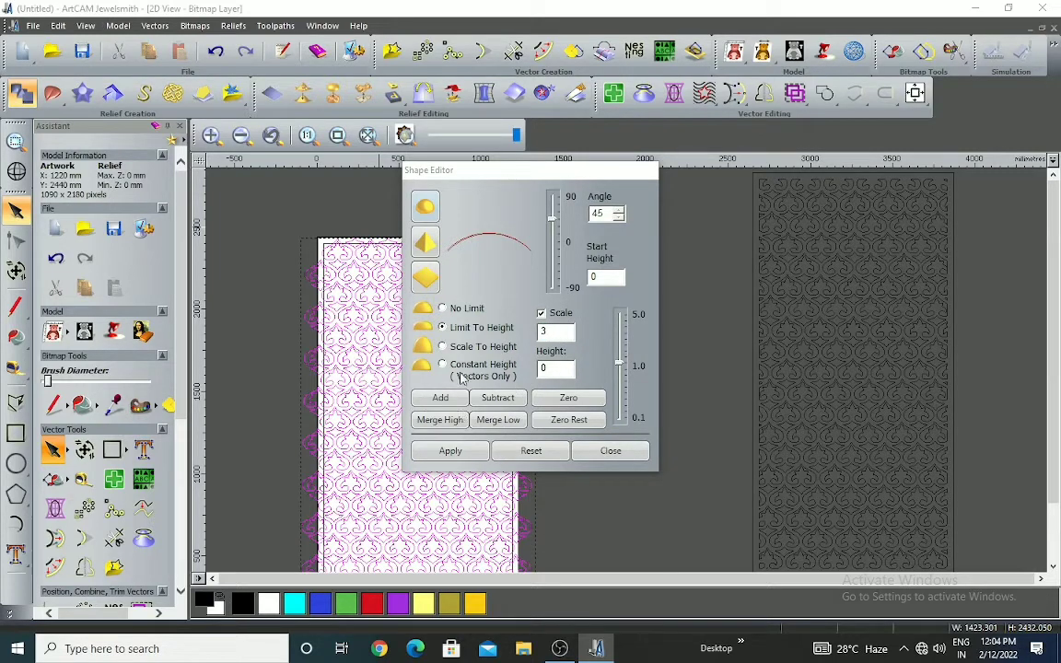
{"action": "key", "text": "Tab"}
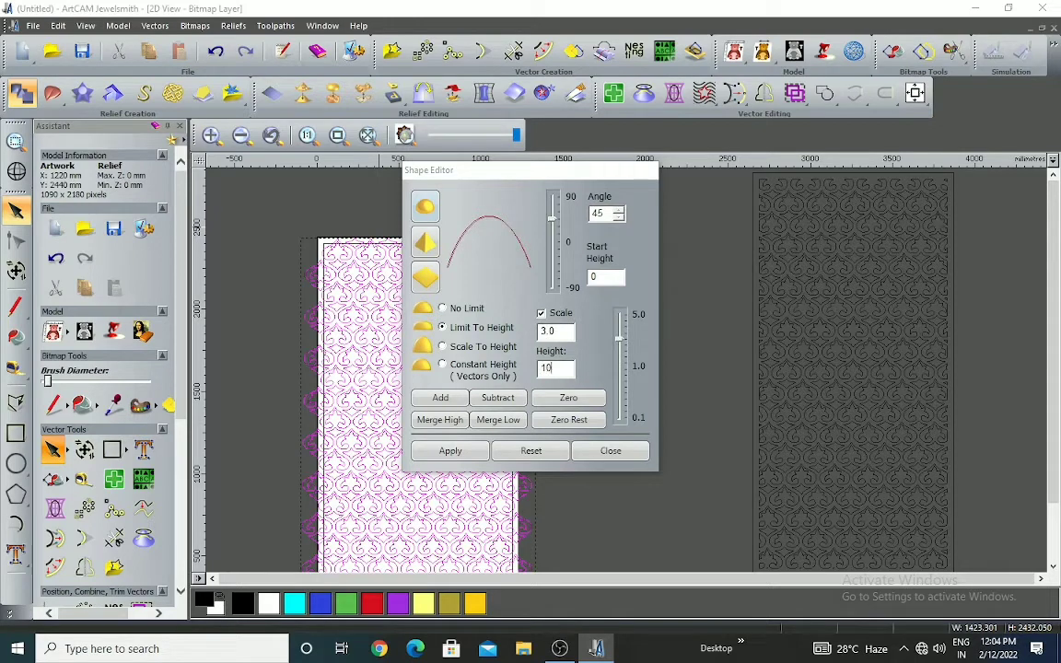
{"action": "left_click", "coordinate": [441, 398]}
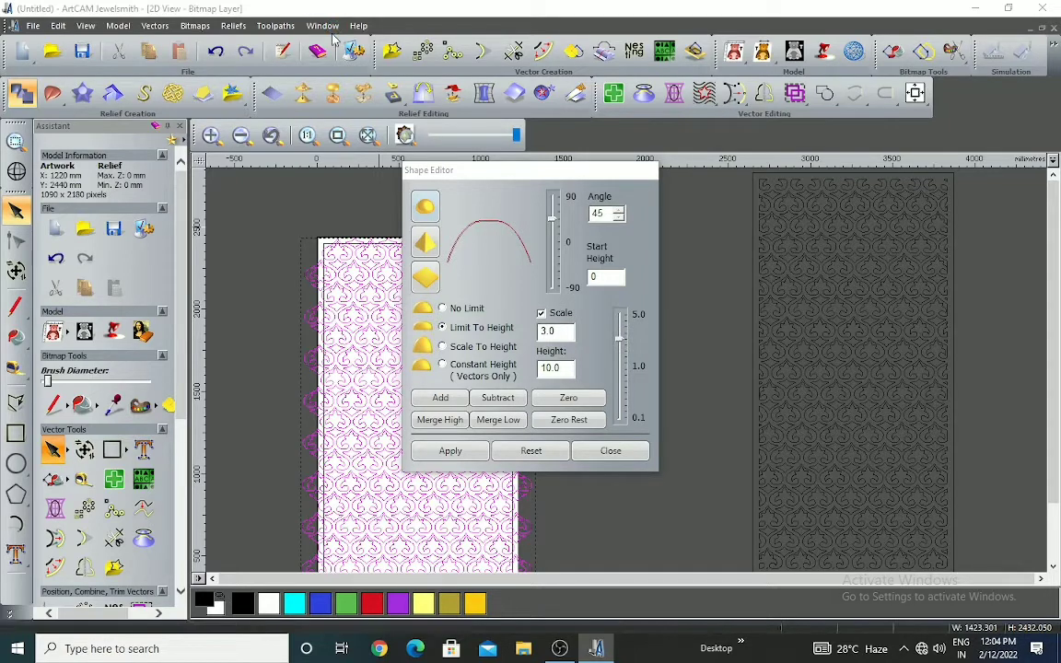
Arrange the 2D and 3D views side by side and undo the added relief
{"action": "left_click", "coordinate": [324, 27]}
{"action": "left_click", "coordinate": [350, 59]}
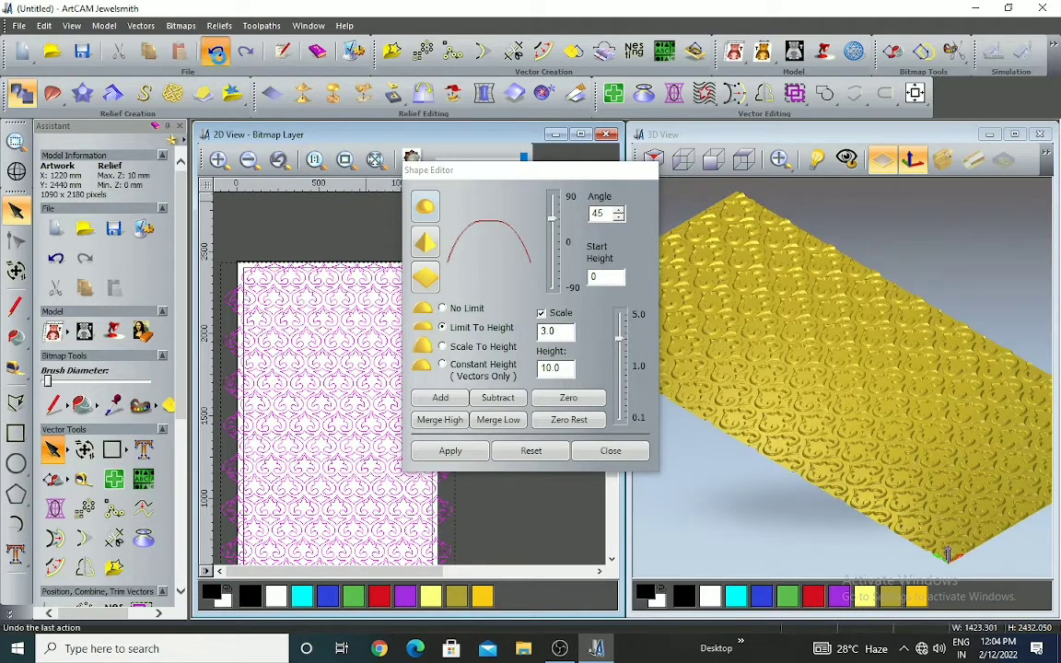
{"action": "left_click", "coordinate": [271, 92]}
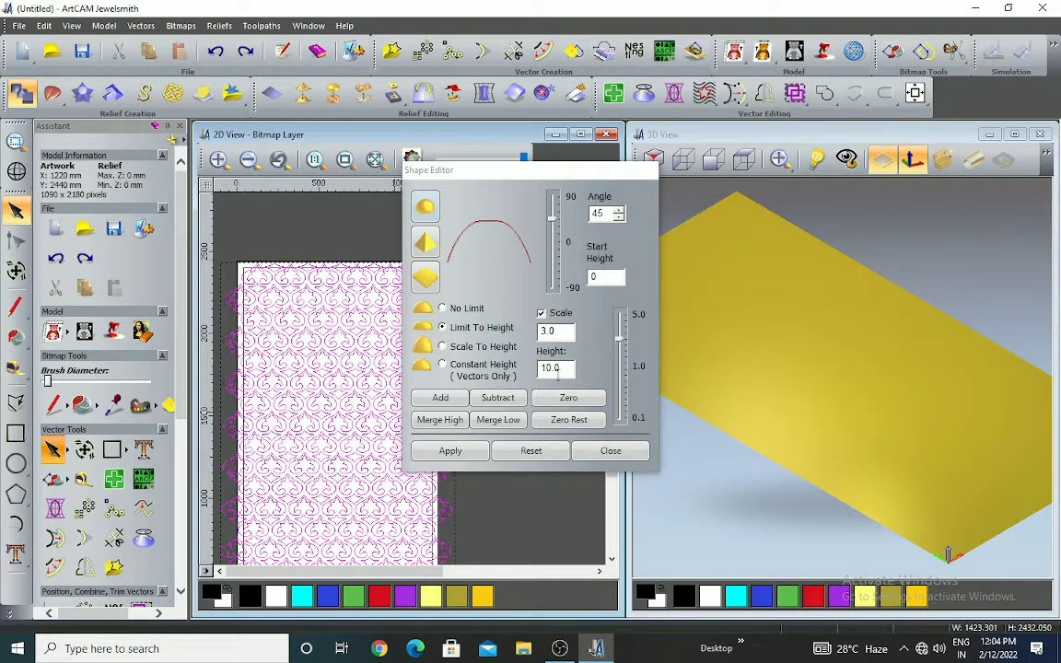
Add the pattern relief again with the same shape settings and inspect the raised scrolls closely in 3D
{"action": "left_click", "coordinate": [452, 401]}
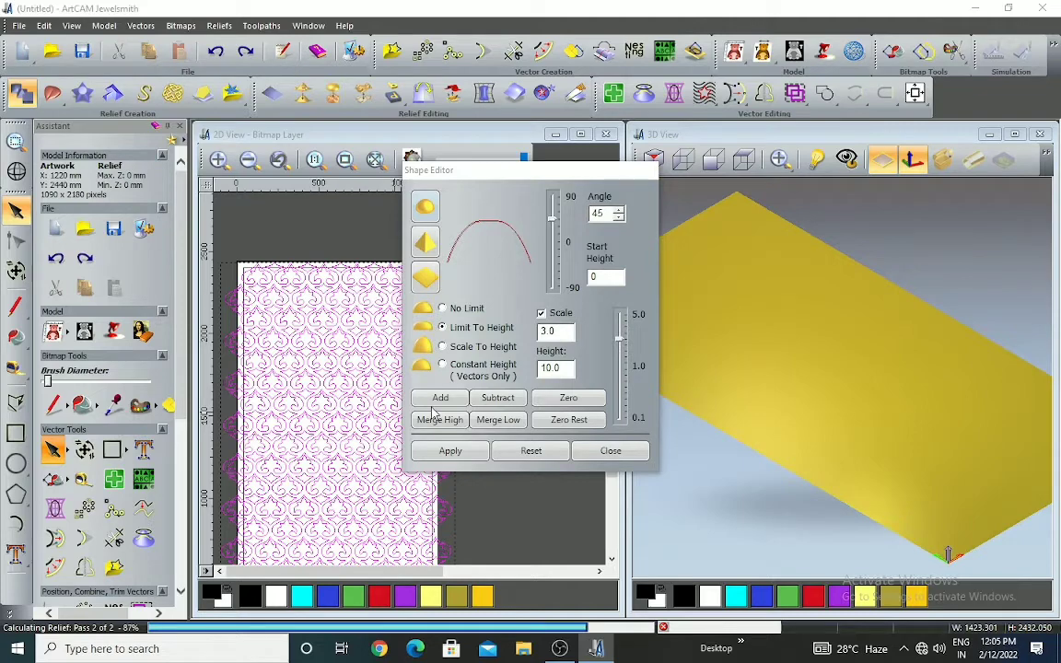
{"action": "scroll", "coordinate": [852, 394], "scroll_direction": "up", "scroll_amount": 5}
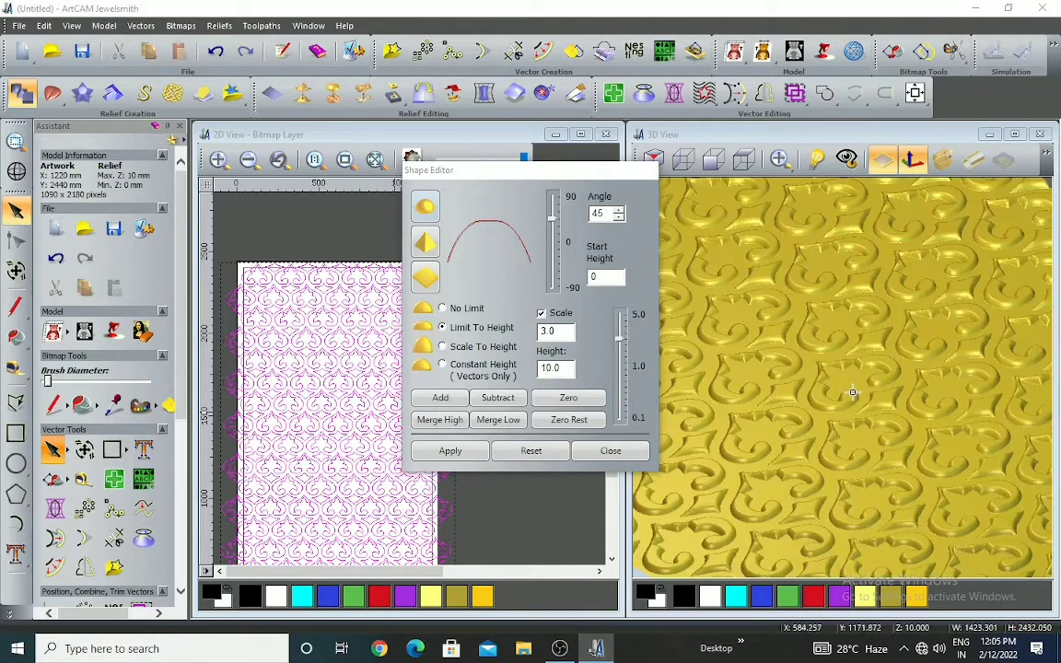
{"action": "left_click_drag", "start_coordinate": [869, 306], "coordinate": [1017, 437]}
{"action": "scroll", "coordinate": [907, 413], "scroll_direction": "down", "scroll_amount": 3}
{"action": "scroll", "coordinate": [895, 383], "scroll_direction": "up", "scroll_amount": 4}
{"action": "scroll", "coordinate": [906, 404], "scroll_direction": "down", "scroll_amount": 4}
{"action": "scroll", "coordinate": [880, 471], "scroll_direction": "up", "scroll_amount": 4}
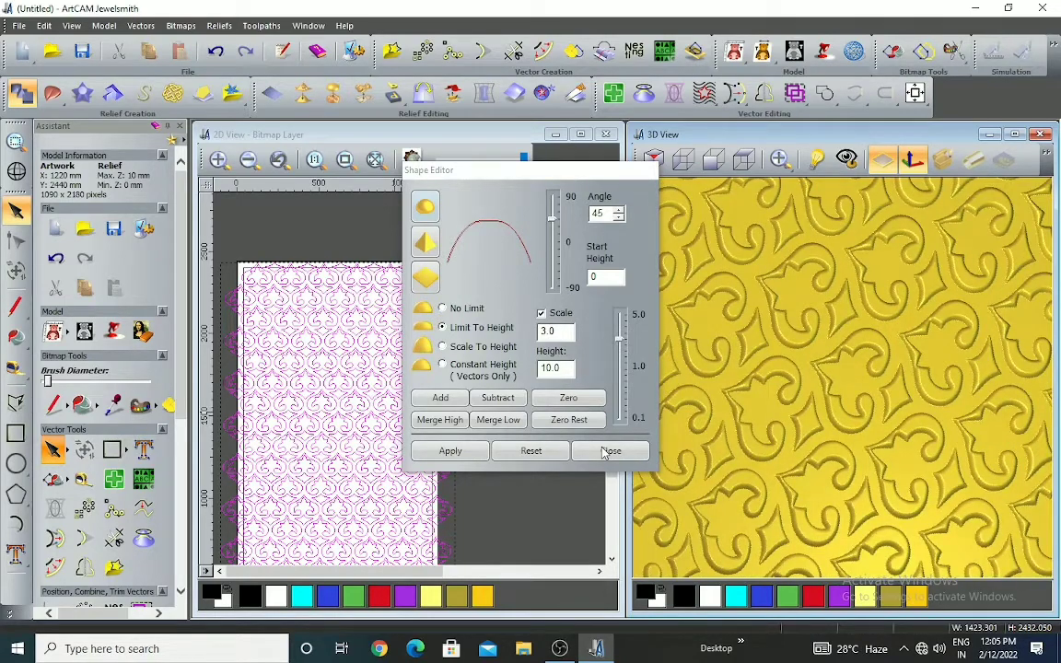
Undo the added relief and subtract the same round shape from the flat relief instead
{"action": "left_click", "coordinate": [217, 52]}
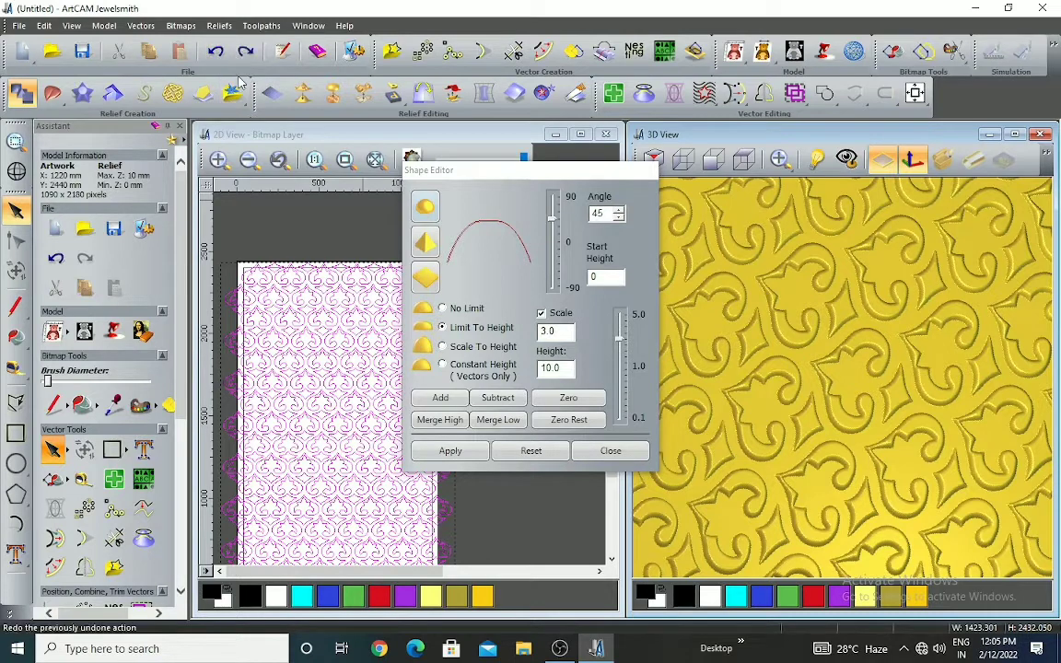
{"action": "left_click", "coordinate": [500, 404]}
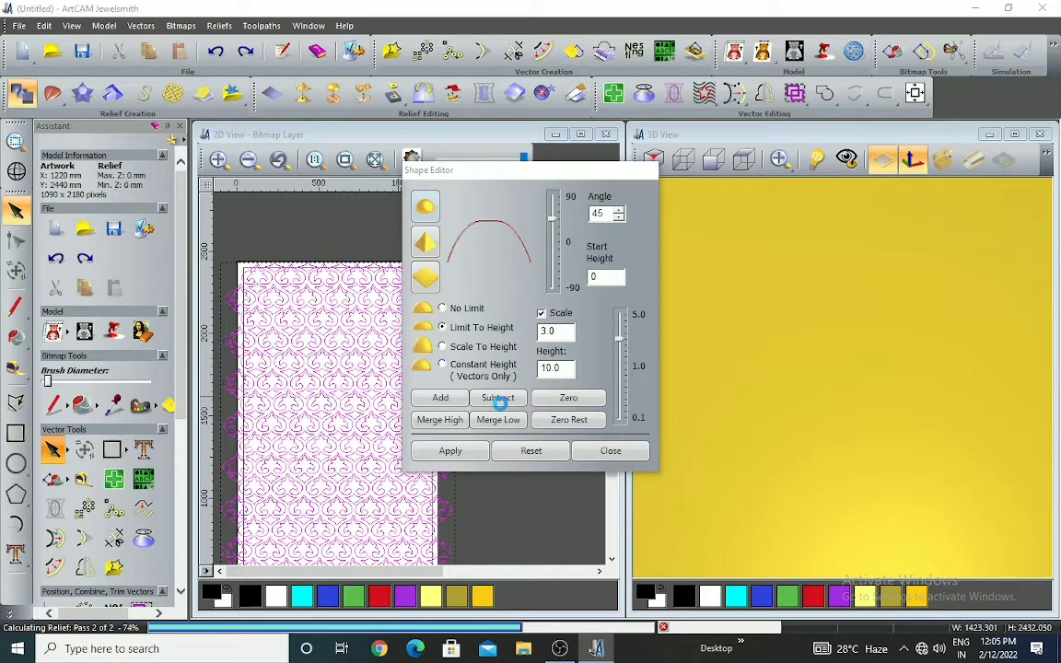
Inspect the recessed scroll pattern in 3D from several angles and undo the subtraction
{"action": "left_click_drag", "start_coordinate": [896, 351], "coordinate": [765, 276]}
{"action": "scroll", "coordinate": [834, 372], "scroll_direction": "up", "scroll_amount": 4}
{"action": "scroll", "coordinate": [774, 365], "scroll_direction": "down", "scroll_amount": 3}
{"action": "left_click", "coordinate": [881, 161]}
{"action": "left_click", "coordinate": [881, 161]}
{"action": "scroll", "coordinate": [879, 296], "scroll_direction": "up", "scroll_amount": 4}
{"action": "left_click_drag", "start_coordinate": [867, 289], "coordinate": [901, 467]}
{"action": "scroll", "coordinate": [895, 391], "scroll_direction": "down", "scroll_amount": 3}
{"action": "scroll", "coordinate": [969, 389], "scroll_direction": "up", "scroll_amount": 4}
{"action": "scroll", "coordinate": [890, 424], "scroll_direction": "up", "scroll_amount": 3}
{"action": "left_click_drag", "start_coordinate": [889, 423], "coordinate": [901, 452]}
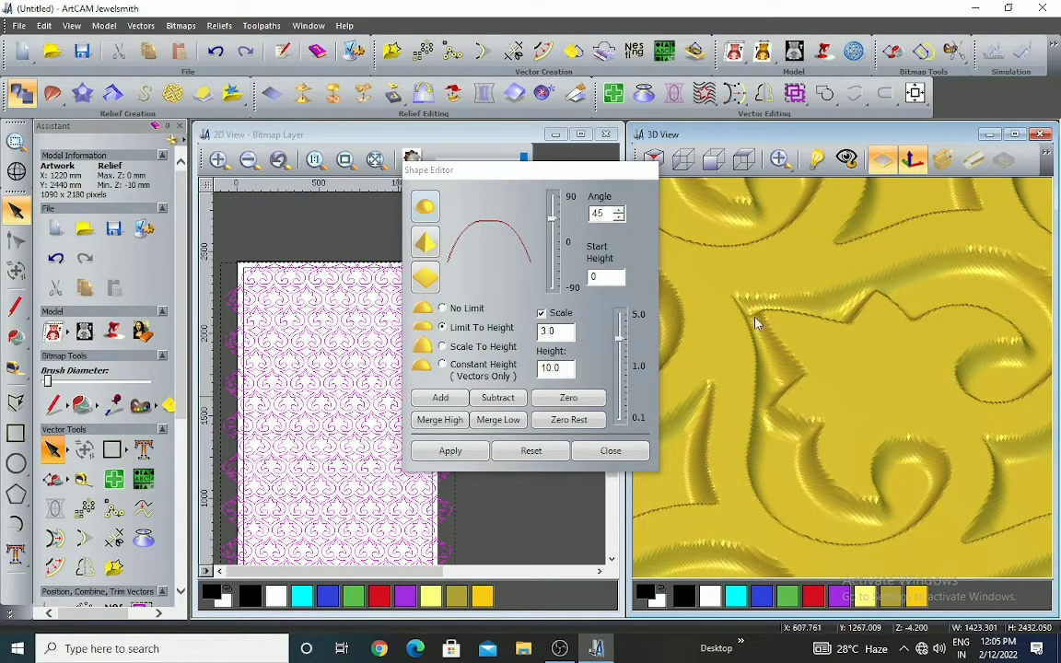
{"action": "scroll", "coordinate": [892, 345], "scroll_direction": "down", "scroll_amount": 4}
{"action": "left_click_drag", "start_coordinate": [896, 324], "coordinate": [861, 355]}
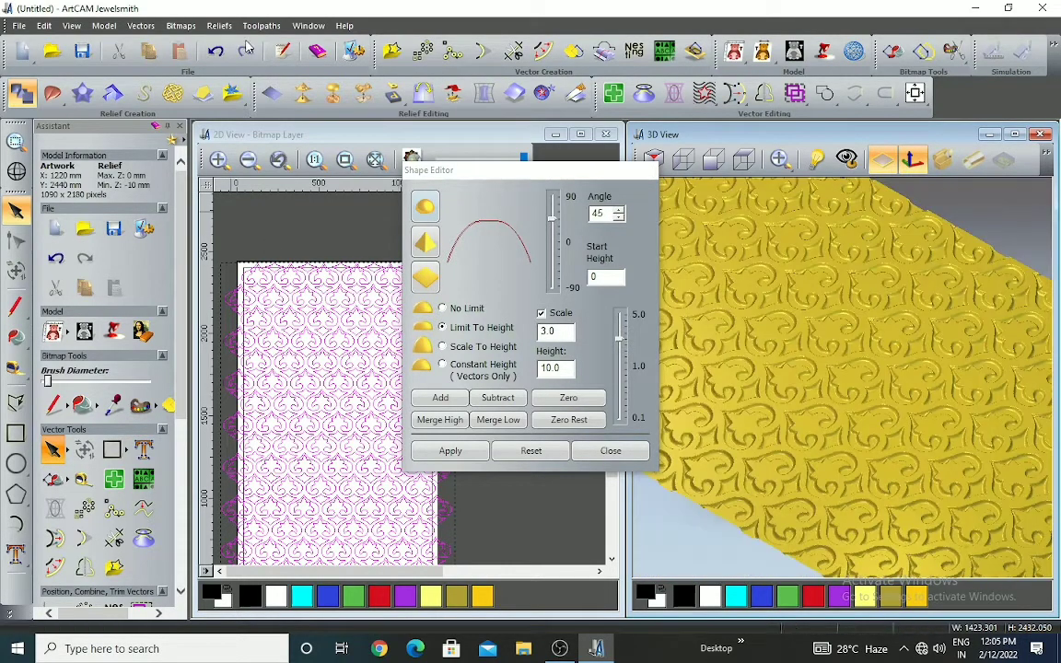
{"action": "left_click", "coordinate": [215, 52]}
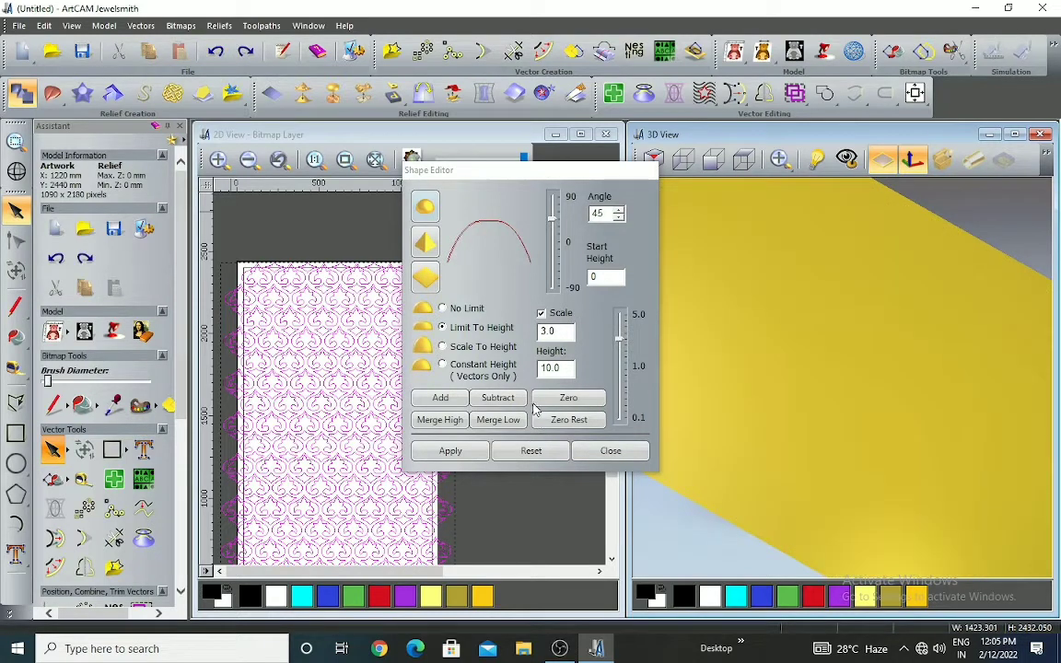
Add the pattern to the relief with an angular shape at an 11-degree angle, limited to height 10.0 and scaled by 3.0
{"action": "left_click", "coordinate": [430, 247]}
{"action": "left_click_drag", "start_coordinate": [555, 225], "coordinate": [554, 240]}
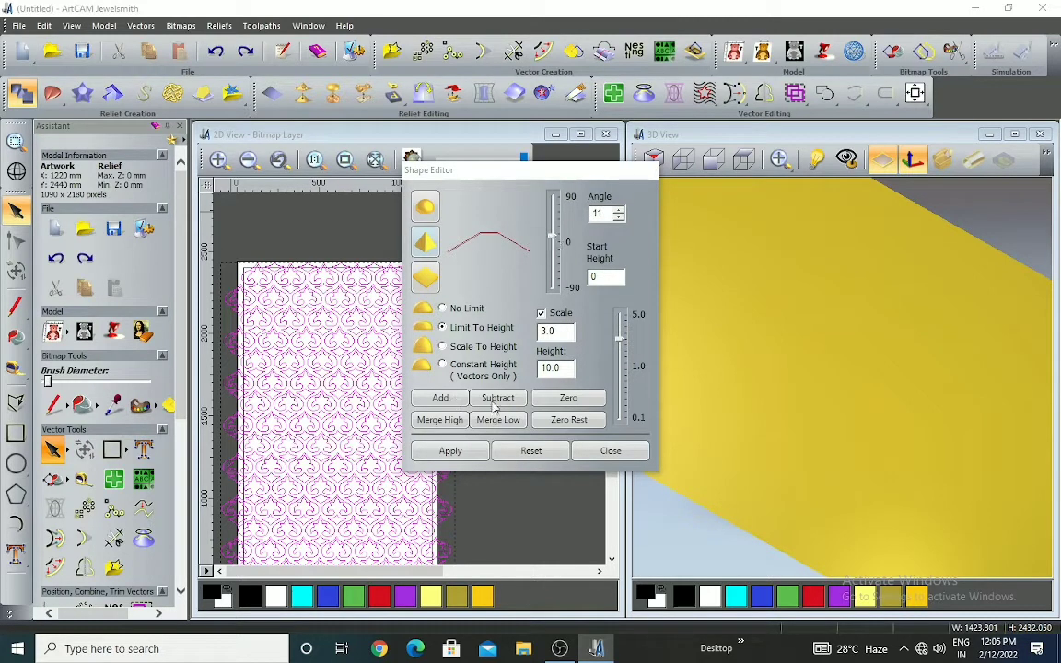
{"action": "left_click", "coordinate": [447, 399]}
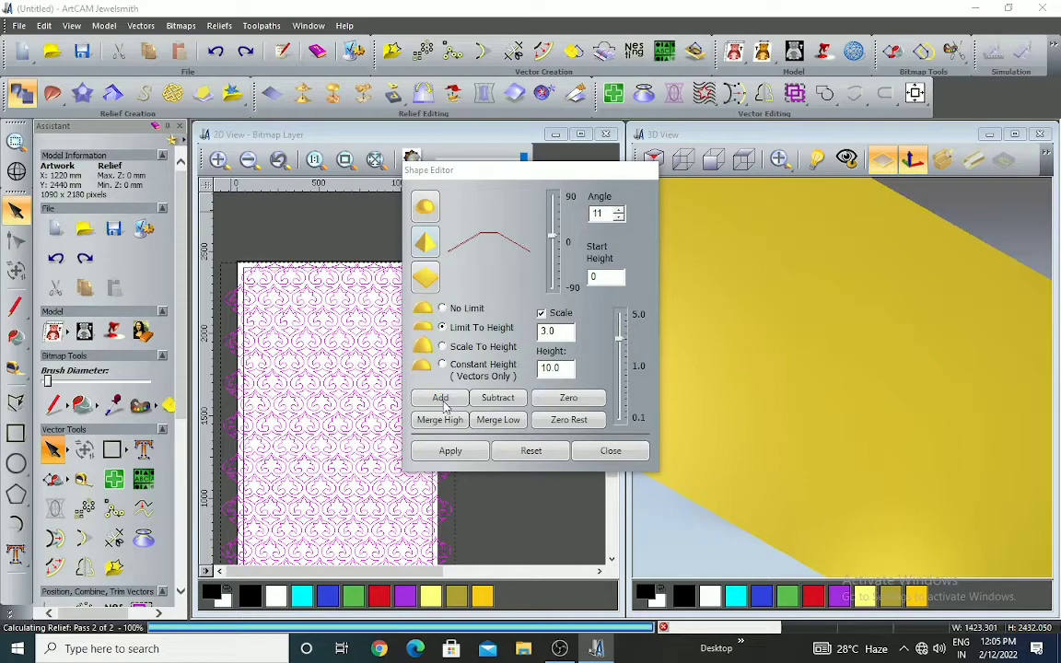
{"action": "scroll", "coordinate": [877, 339], "scroll_direction": "up", "scroll_amount": 6}
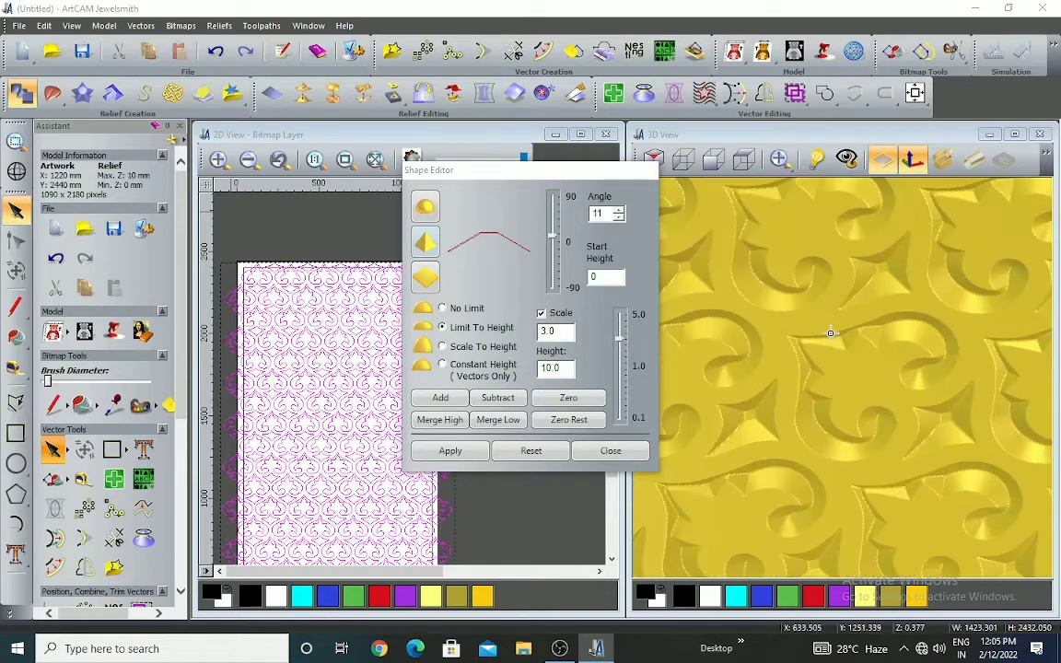
{"action": "scroll", "coordinate": [795, 321], "scroll_direction": "down", "scroll_amount": 3}
{"action": "left_click_drag", "start_coordinate": [796, 279], "coordinate": [777, 239]}
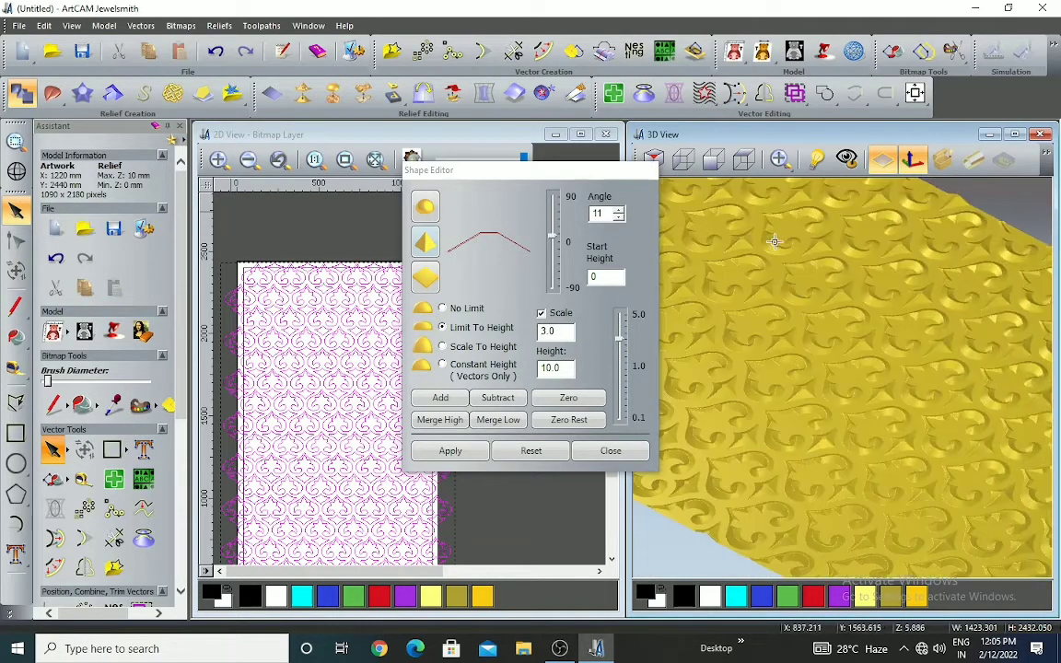
Inspect the raised angular scrolls in 3D with the zero plane hidden and shown again
{"action": "left_click", "coordinate": [879, 162]}
{"action": "scroll", "coordinate": [856, 313], "scroll_direction": "up", "scroll_amount": 4}
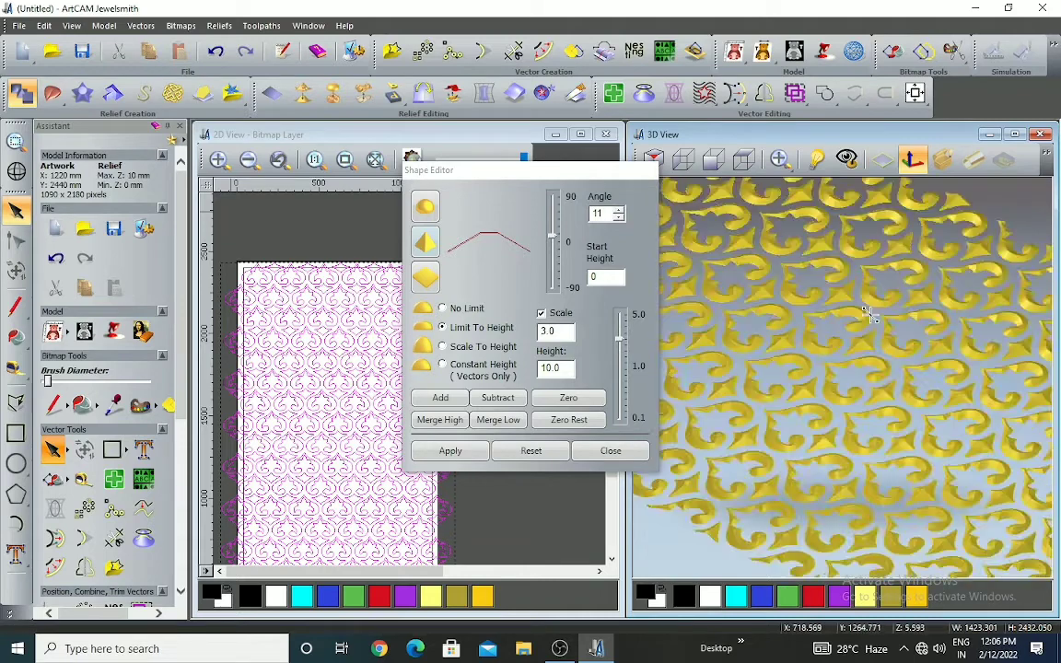
{"action": "scroll", "coordinate": [858, 342], "scroll_direction": "up", "scroll_amount": 3}
{"action": "scroll", "coordinate": [857, 343], "scroll_direction": "down", "scroll_amount": 5}
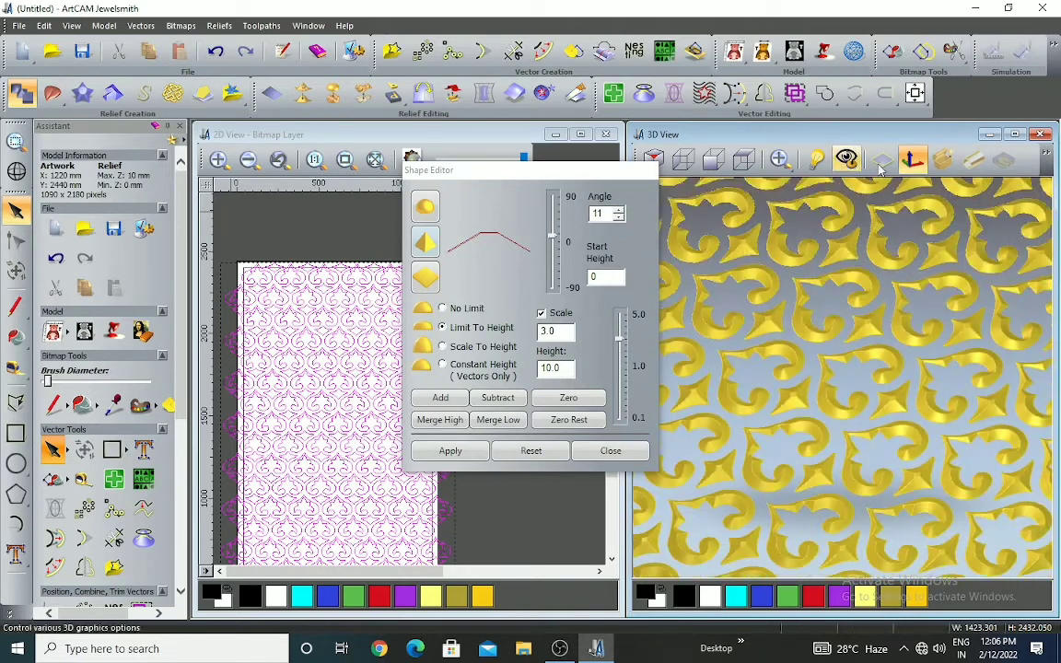
{"action": "left_click", "coordinate": [880, 164]}
{"action": "scroll", "coordinate": [846, 336], "scroll_direction": "down", "scroll_amount": 4}
{"action": "scroll", "coordinate": [859, 376], "scroll_direction": "up", "scroll_amount": 6}
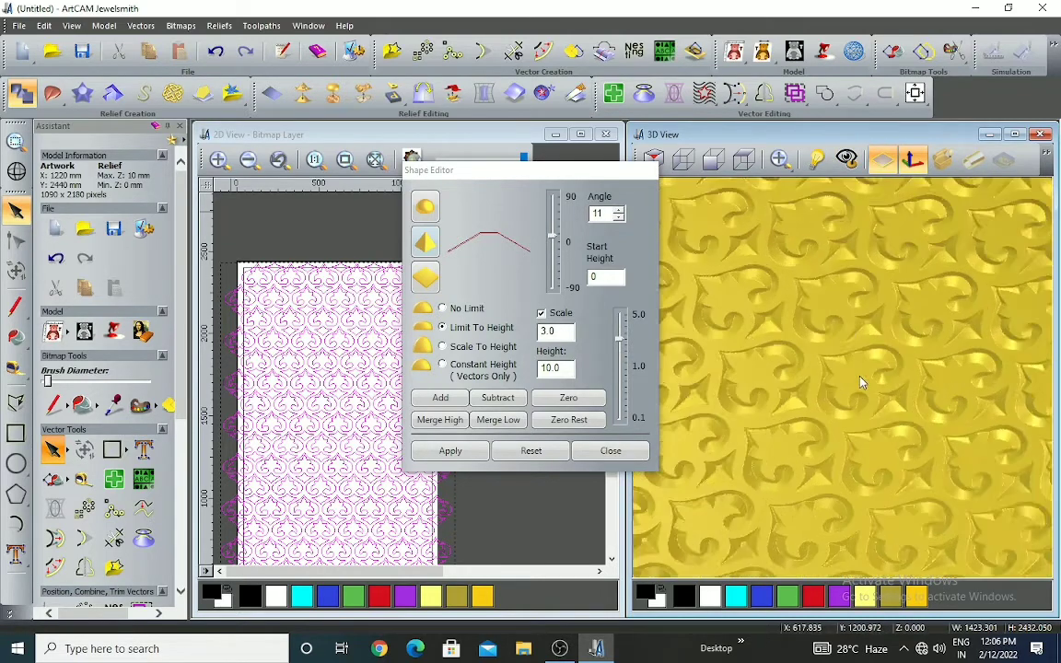
{"action": "left_click_drag", "start_coordinate": [853, 369], "coordinate": [853, 422]}
{"action": "scroll", "coordinate": [851, 418], "scroll_direction": "up", "scroll_amount": 2}
{"action": "scroll", "coordinate": [766, 378], "scroll_direction": "down", "scroll_amount": 5}
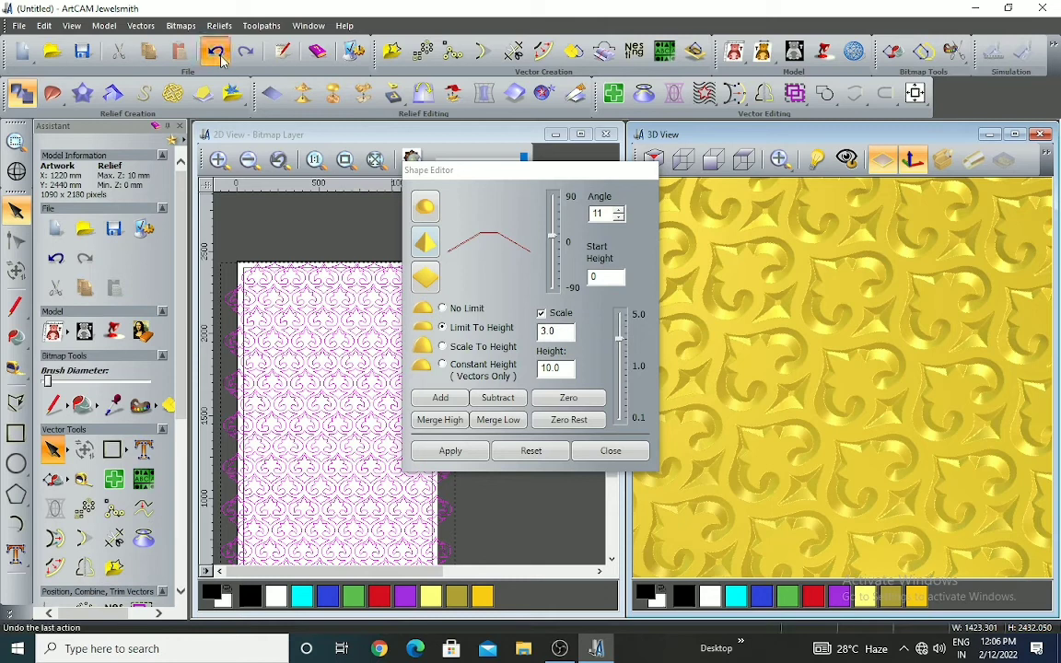
Undo the added relief and subtract the same angular shape from the flat relief, viewing the recessed scrolls closely
{"action": "left_click", "coordinate": [557, 454]}
{"action": "left_click", "coordinate": [499, 398]}
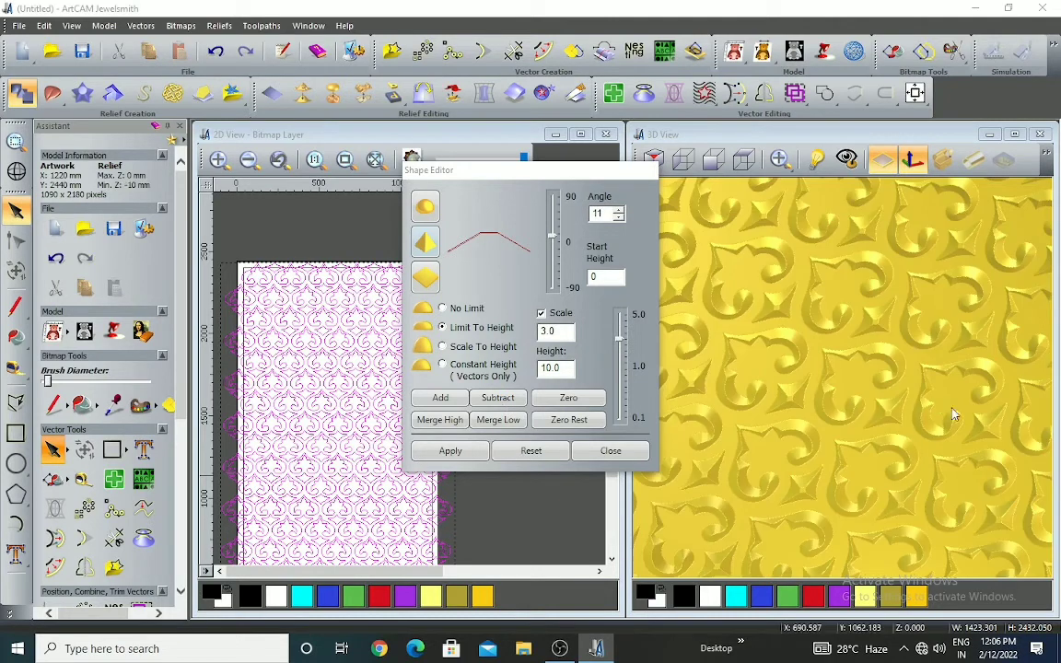
{"action": "scroll", "coordinate": [952, 414], "scroll_direction": "up", "scroll_amount": 3}
{"action": "mouse_move", "coordinate": [902, 396]}
{"action": "left_mouse_down"}
{"action": "mouse_move", "coordinate": [927, 378]}
{"action": "mouse_move", "coordinate": [963, 379]}
{"action": "mouse_move", "coordinate": [946, 399]}
{"action": "left_mouse_up"}
{"action": "scroll", "coordinate": [963, 379], "scroll_direction": "down", "scroll_amount": 2}
{"action": "scroll", "coordinate": [916, 381], "scroll_direction": "down", "scroll_amount": 4}
{"action": "scroll", "coordinate": [900, 344], "scroll_direction": "up", "scroll_amount": 2}
{"action": "middle_click_drag", "start_coordinate": [894, 342], "coordinate": [877, 306]}
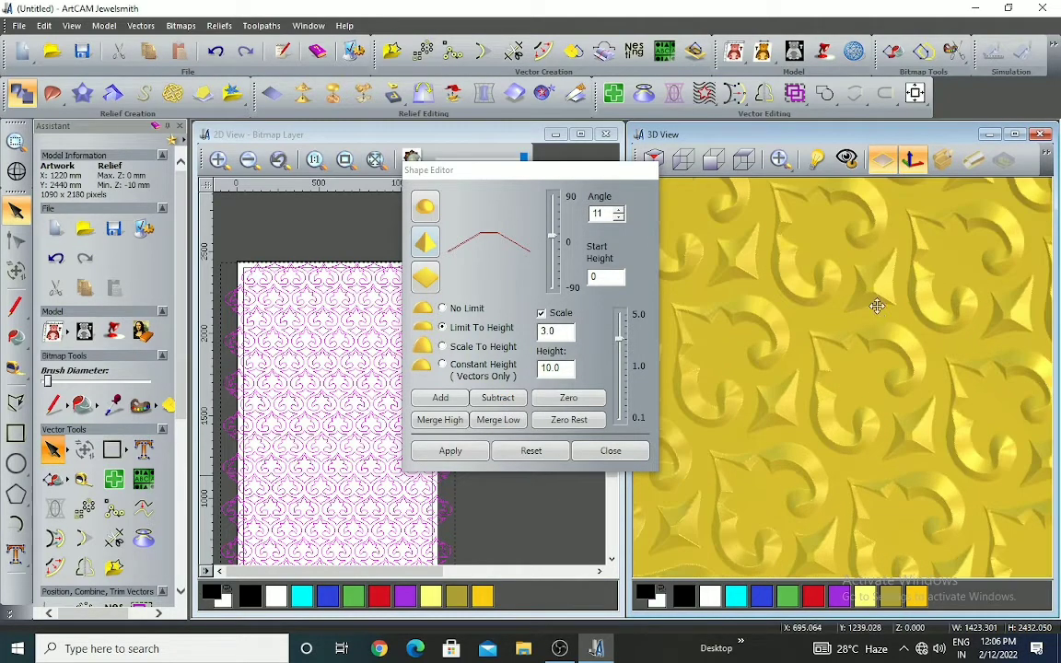
{"action": "scroll", "coordinate": [799, 257], "scroll_direction": "up", "scroll_amount": 2}
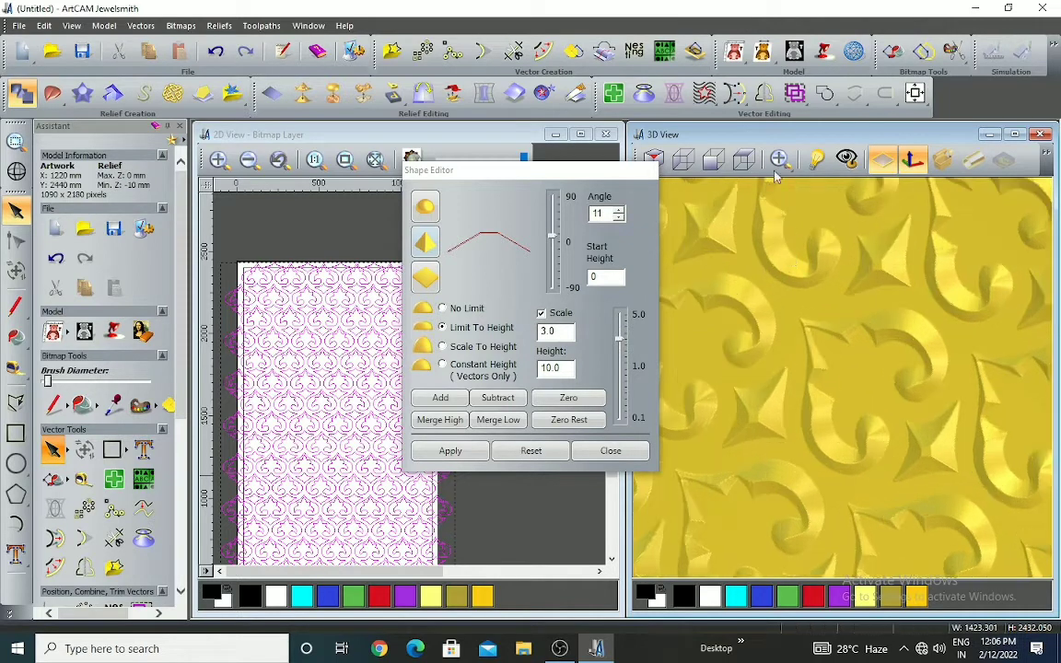
Check the recessed angular scrolls with the zero plane toggled and from another angle, and undo the subtraction
{"action": "left_click", "coordinate": [890, 163]}
{"action": "left_click", "coordinate": [889, 163]}
{"action": "scroll", "coordinate": [893, 313], "scroll_direction": "down", "scroll_amount": 4}
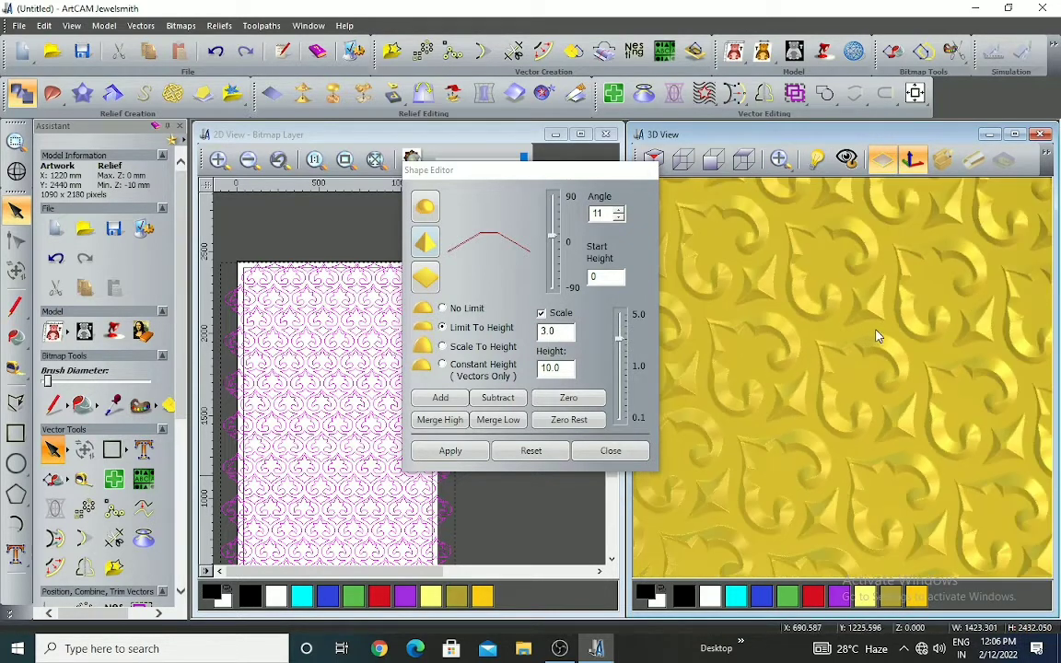
{"action": "left_click_drag", "start_coordinate": [901, 344], "coordinate": [634, 395]}
{"action": "left_click_drag", "start_coordinate": [857, 383], "coordinate": [920, 431]}
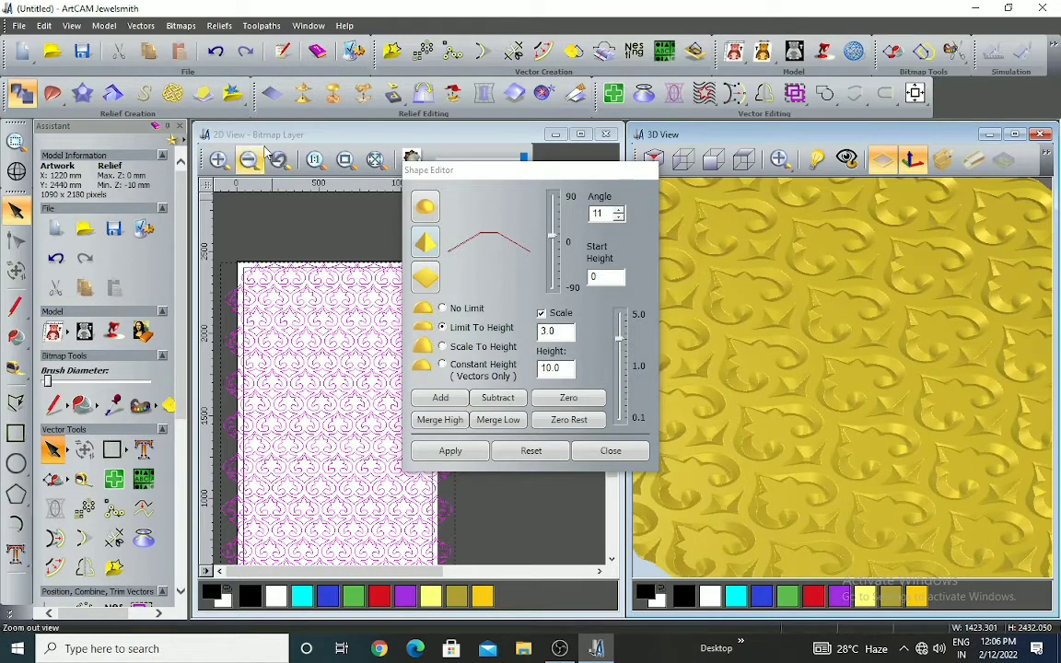
{"action": "key", "text": "ctrl+z"}
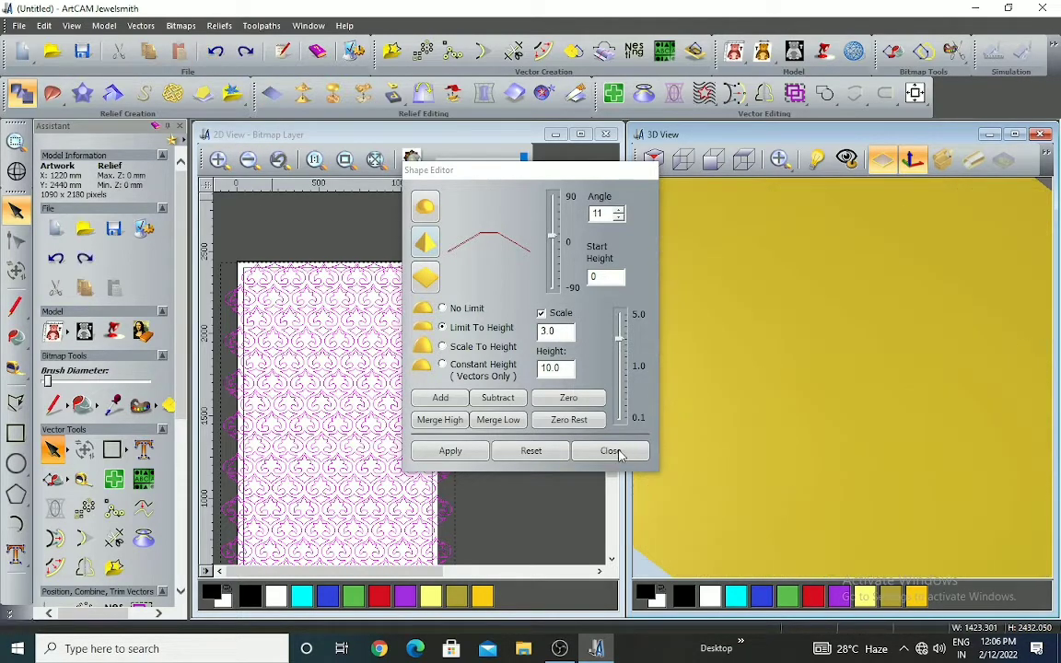
Close the Shape Editor and move the scroll pattern off the model into the empty area above and to the left of it
{"action": "left_click", "coordinate": [617, 452]}
{"action": "scroll", "coordinate": [505, 410], "scroll_direction": "down", "scroll_amount": 3}
{"action": "left_click", "coordinate": [507, 370]}
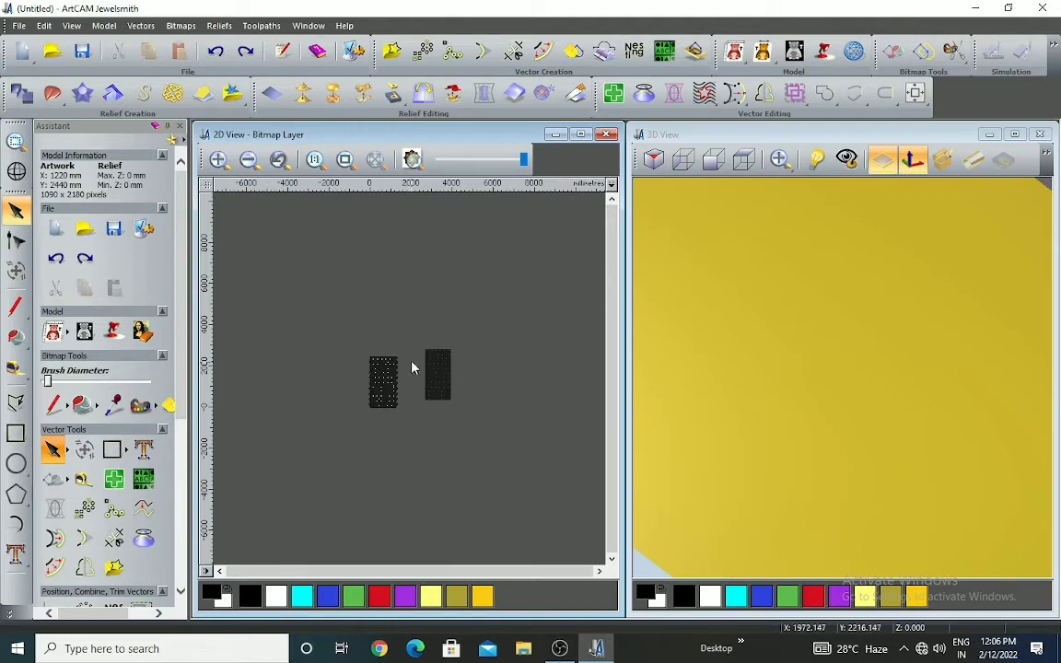
{"action": "scroll", "coordinate": [398, 345], "scroll_direction": "up", "scroll_amount": 1}
{"action": "scroll", "coordinate": [458, 391], "scroll_direction": "down", "scroll_amount": 1}
{"action": "left_click_drag", "start_coordinate": [352, 330], "coordinate": [403, 446]}
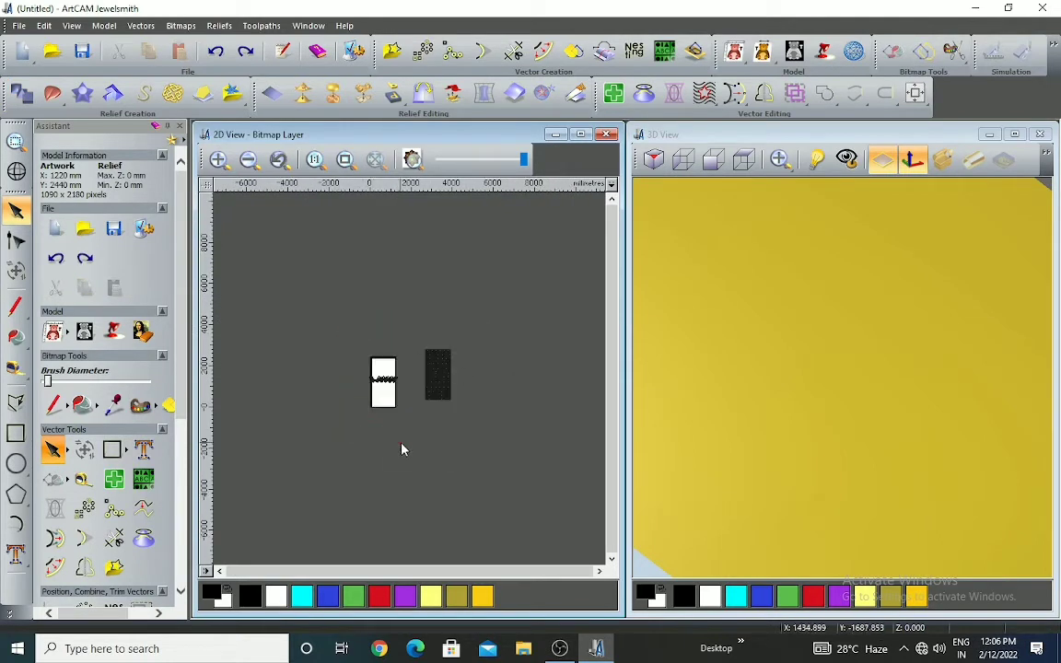
{"action": "left_click_drag", "start_coordinate": [386, 397], "coordinate": [284, 303]}
{"action": "left_click", "coordinate": [504, 375]}
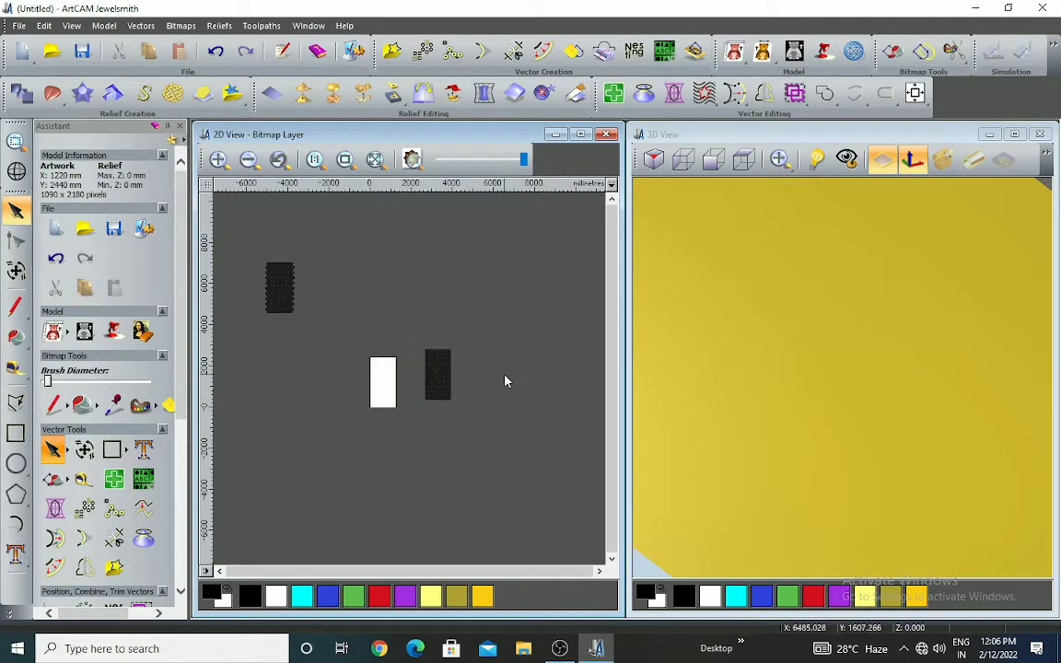
Select the bordered scroll pattern to the right of the model and center it on the 1220 x 2440 mm sheet
{"action": "scroll", "coordinate": [437, 375], "scroll_direction": "up", "scroll_amount": 2}
{"action": "scroll", "coordinate": [422, 439], "scroll_direction": "down", "scroll_amount": 4}
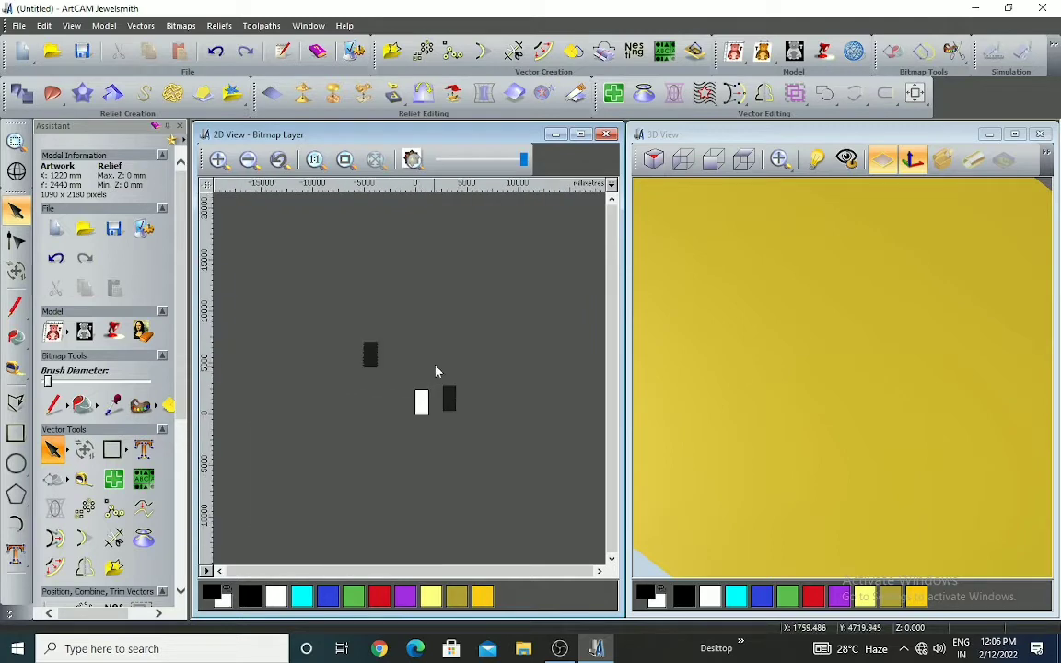
{"action": "left_click", "coordinate": [449, 399]}
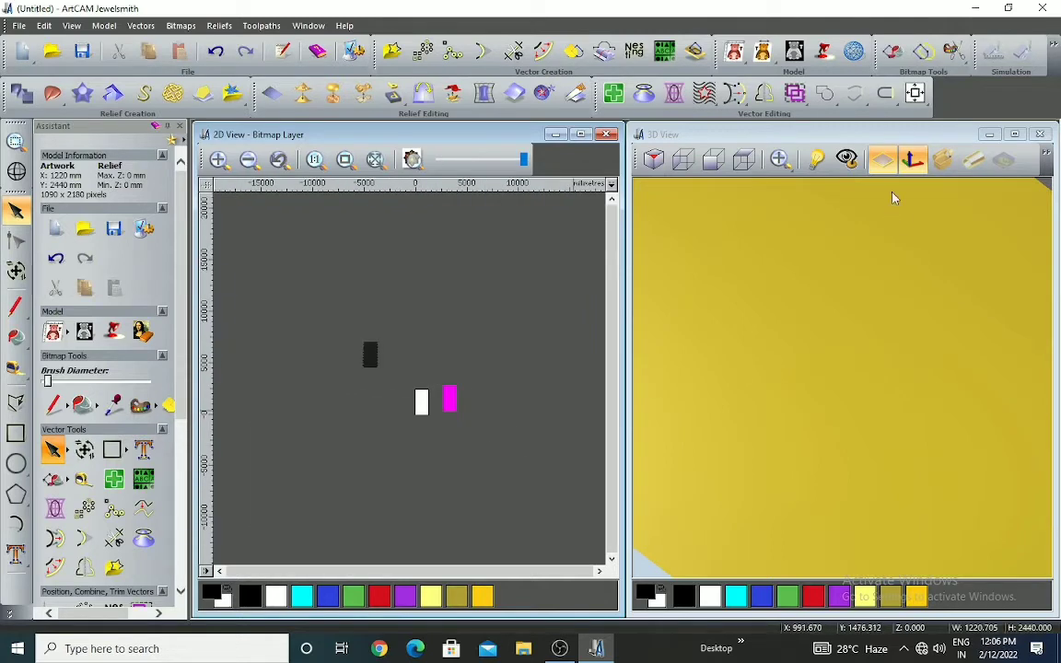
{"action": "left_click", "coordinate": [916, 93]}
Examine how the bordered scroll pattern fits the model sheet in the 2D view, alongside the flat relief in 3D
{"action": "scroll", "coordinate": [447, 423], "scroll_direction": "up", "scroll_amount": 5}
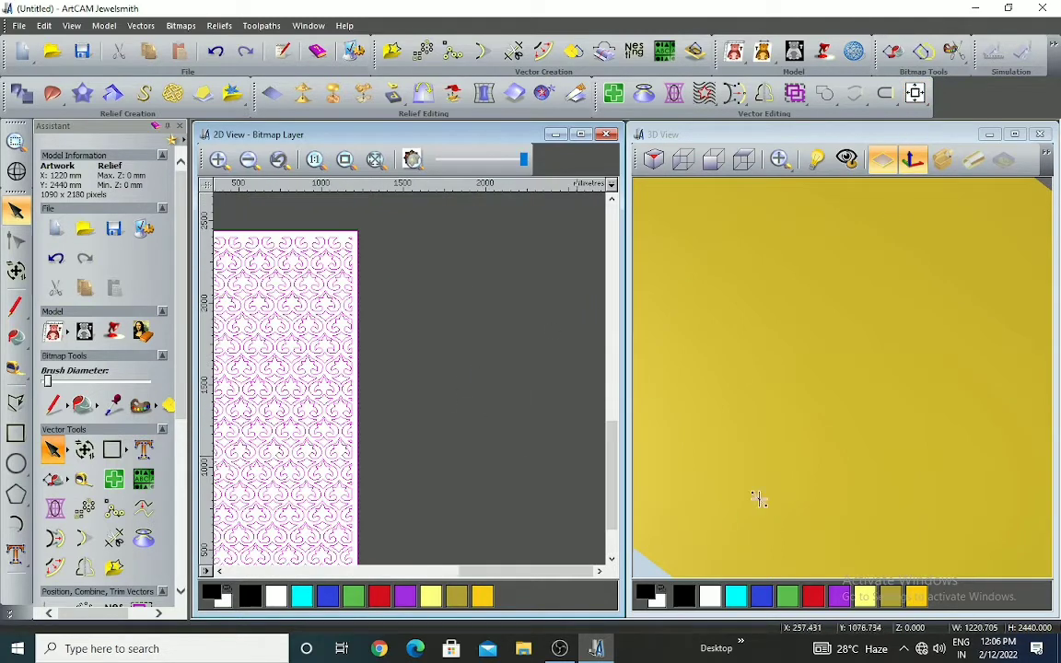
{"action": "scroll", "coordinate": [759, 499], "scroll_direction": "down", "scroll_amount": 2}
{"action": "scroll", "coordinate": [512, 475], "scroll_direction": "up", "scroll_amount": 2}
{"action": "scroll", "coordinate": [584, 437], "scroll_direction": "down", "scroll_amount": 1}
{"action": "scroll", "coordinate": [234, 383], "scroll_direction": "up", "scroll_amount": 1}
{"action": "scroll", "coordinate": [521, 442], "scroll_direction": "down", "scroll_amount": 3}
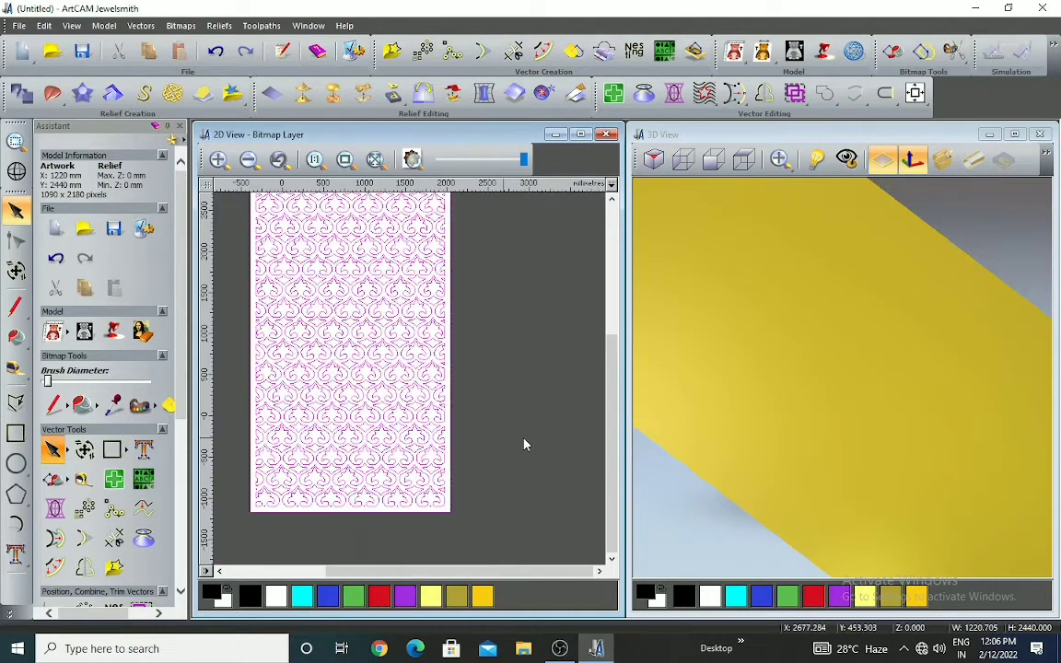
{"action": "scroll", "coordinate": [368, 366], "scroll_direction": "up", "scroll_amount": 2}
{"action": "scroll", "coordinate": [489, 383], "scroll_direction": "down", "scroll_amount": 2}
{"action": "scroll", "coordinate": [526, 422], "scroll_direction": "up", "scroll_amount": 2}
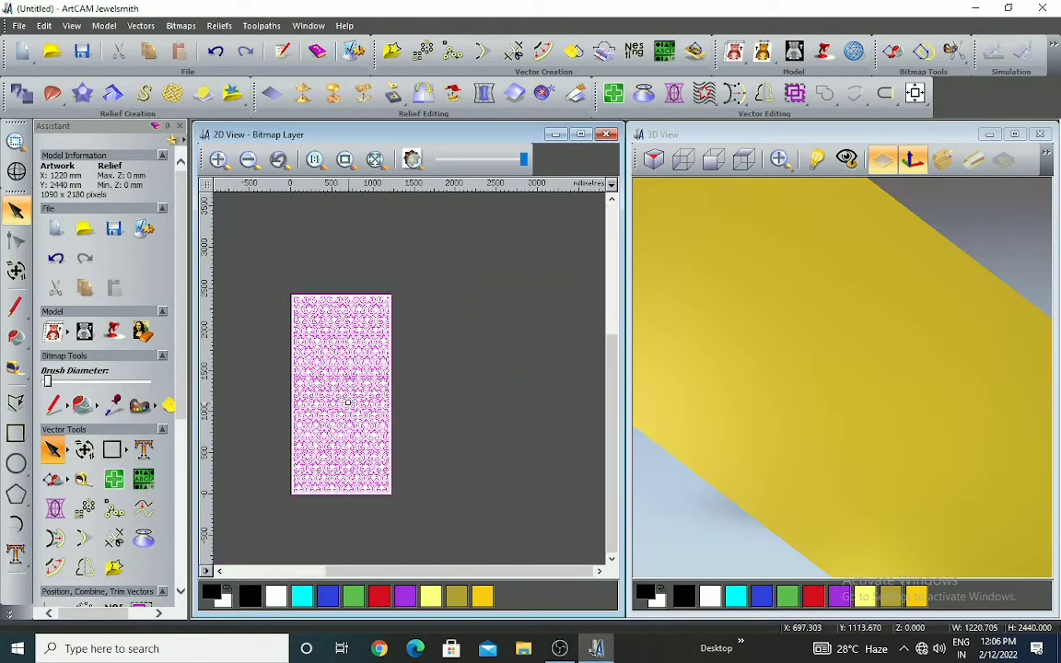
{"action": "scroll", "coordinate": [881, 364], "scroll_direction": "down", "scroll_amount": 1}
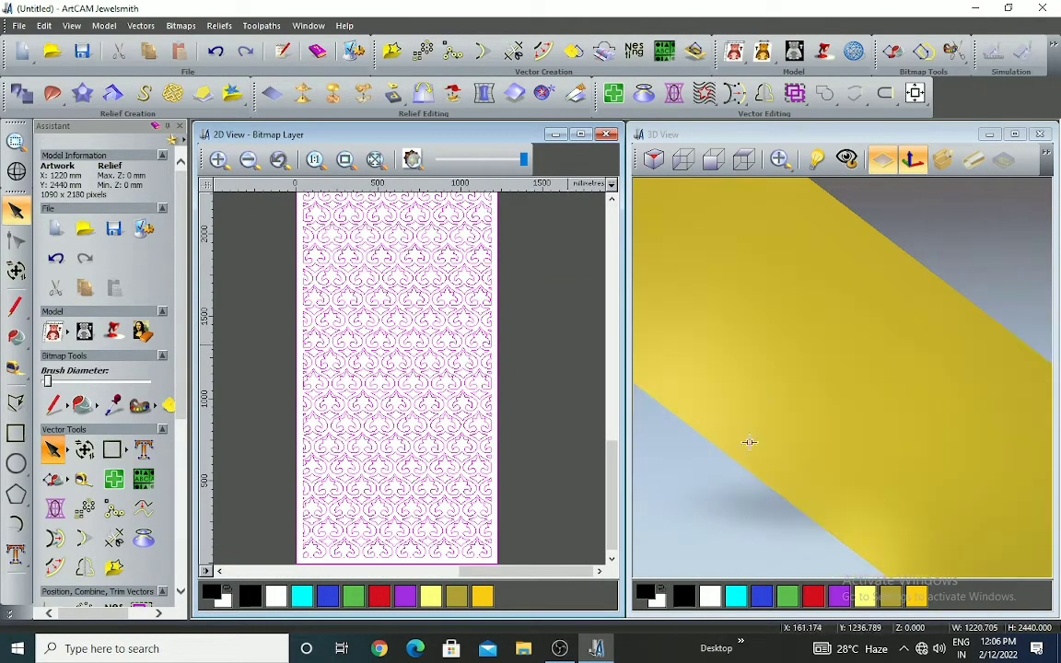
{"action": "scroll", "coordinate": [356, 388], "scroll_direction": "down", "scroll_amount": 2}
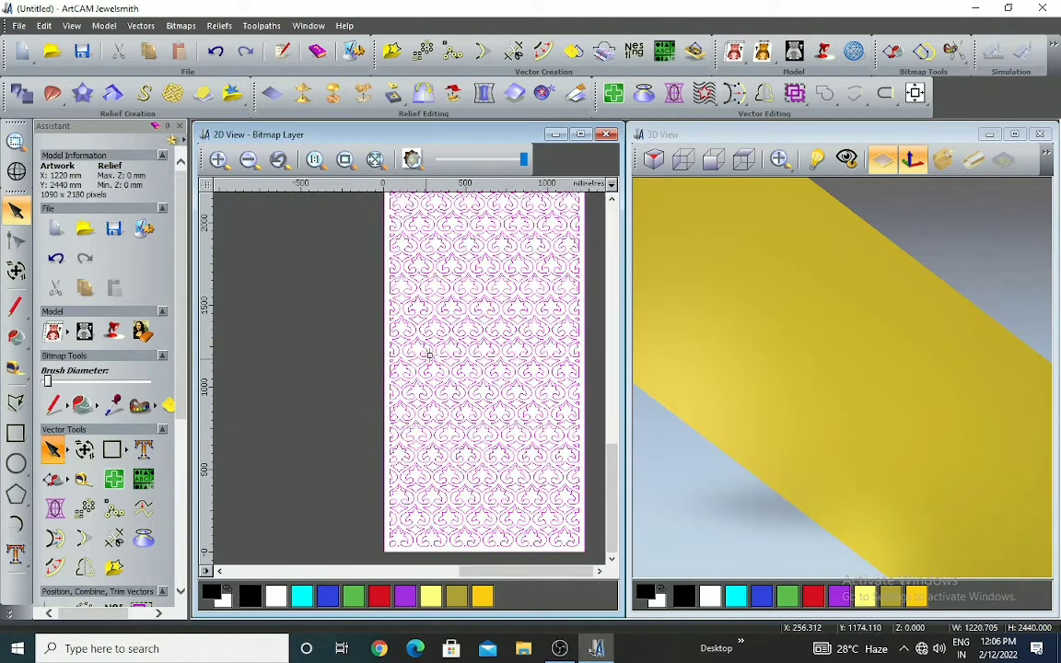
{"action": "scroll", "coordinate": [596, 299], "scroll_direction": "up", "scroll_amount": 1}
{"action": "scroll", "coordinate": [447, 376], "scroll_direction": "down", "scroll_amount": 2}
{"action": "scroll", "coordinate": [322, 355], "scroll_direction": "up", "scroll_amount": 1}
{"action": "scroll", "coordinate": [358, 340], "scroll_direction": "down", "scroll_amount": 1}
{"action": "scroll", "coordinate": [389, 464], "scroll_direction": "up", "scroll_amount": 1}
{"action": "scroll", "coordinate": [455, 478], "scroll_direction": "down", "scroll_amount": 1}
{"action": "scroll", "coordinate": [396, 273], "scroll_direction": "up", "scroll_amount": 1}
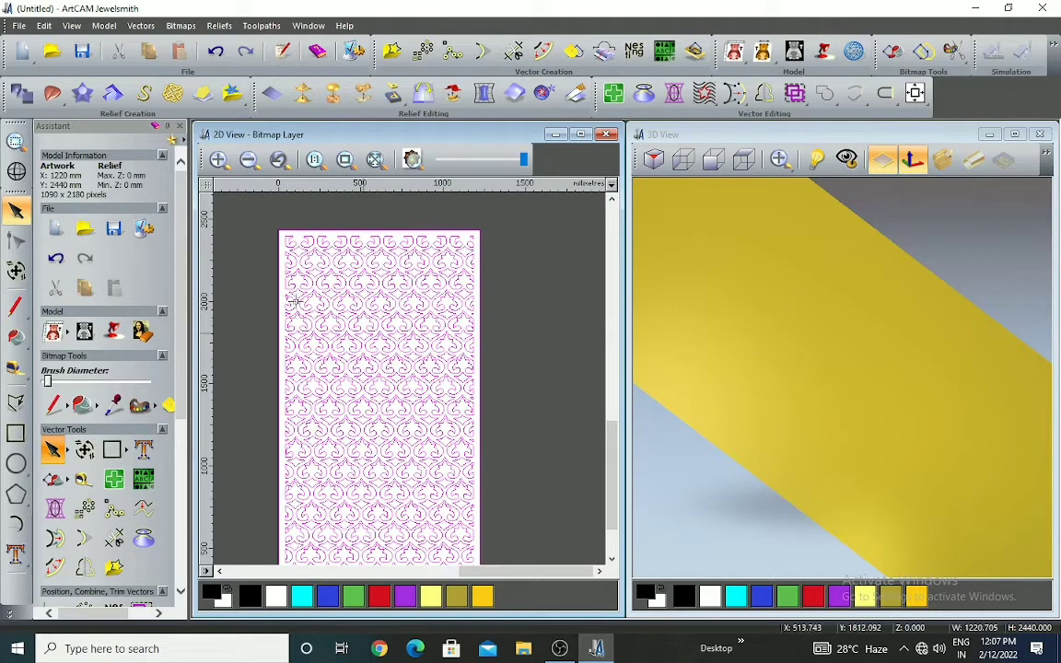
Add the bordered pattern to the relief as a round 45-degree shape limited to height 10.0, with scale 3.0, ignoring open vectors
{"action": "left_click", "coordinate": [21, 93]}
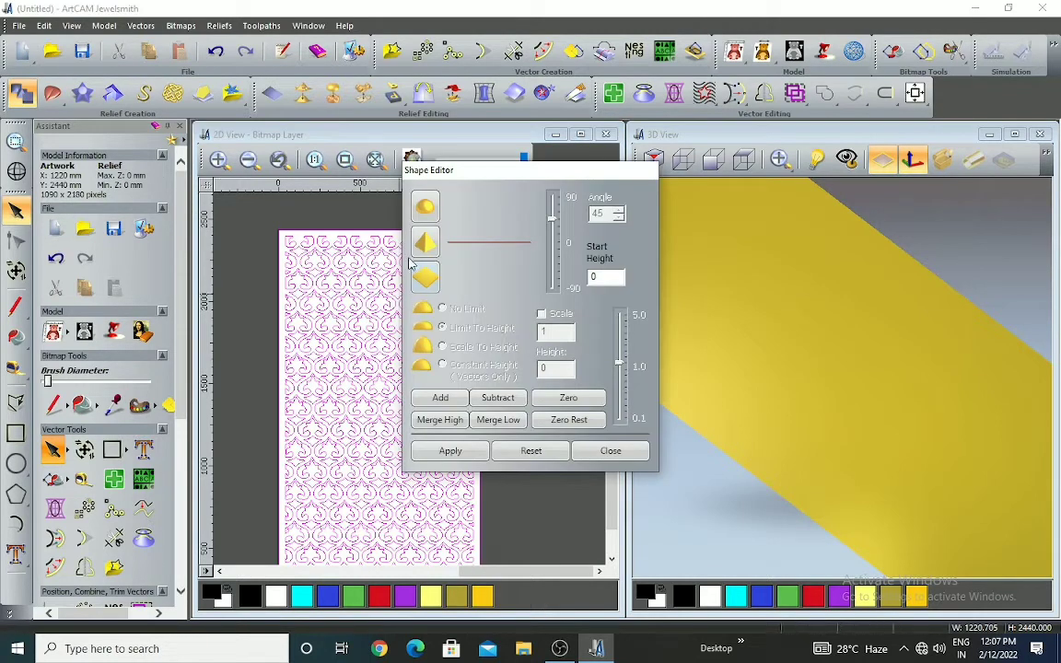
{"action": "left_click", "coordinate": [426, 209]}
{"action": "left_click", "coordinate": [445, 328]}
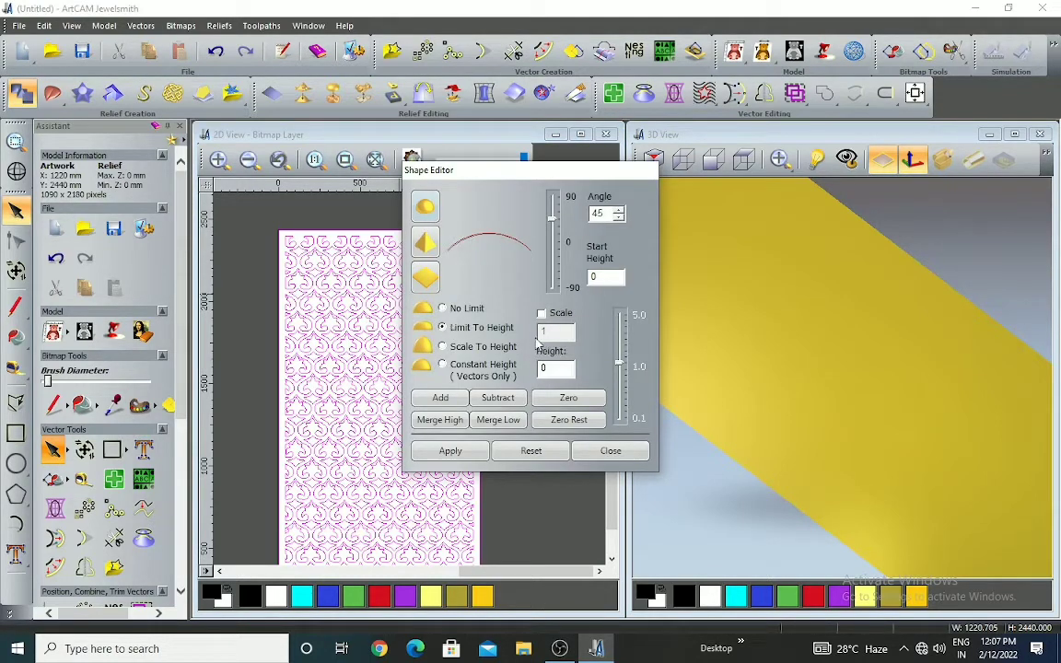
{"action": "left_click", "coordinate": [542, 314]}
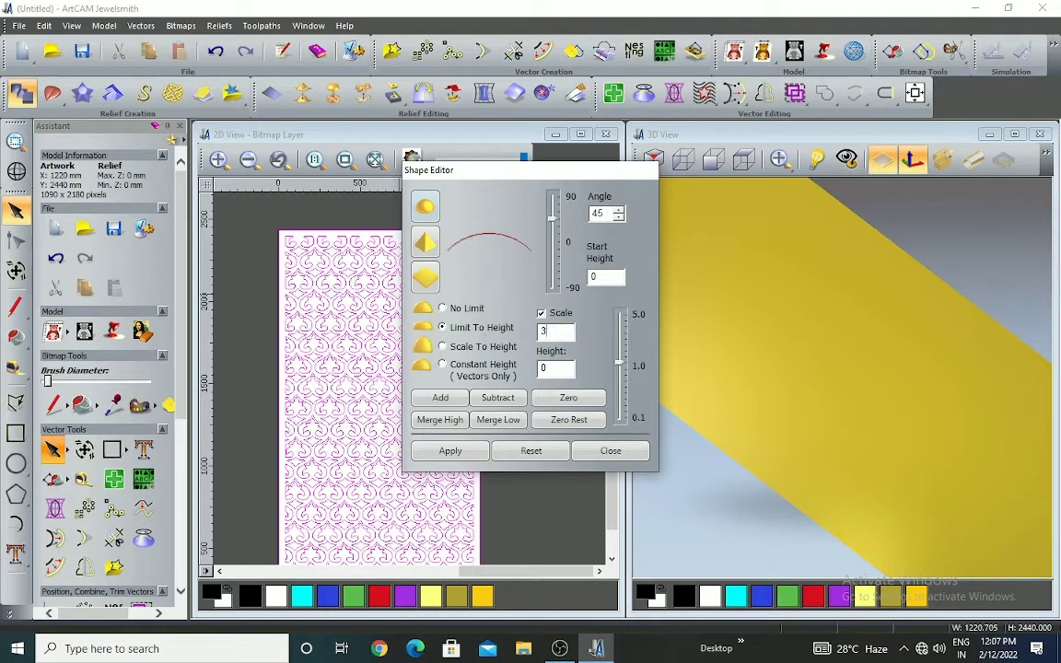
{"action": "key", "text": "Tab"}
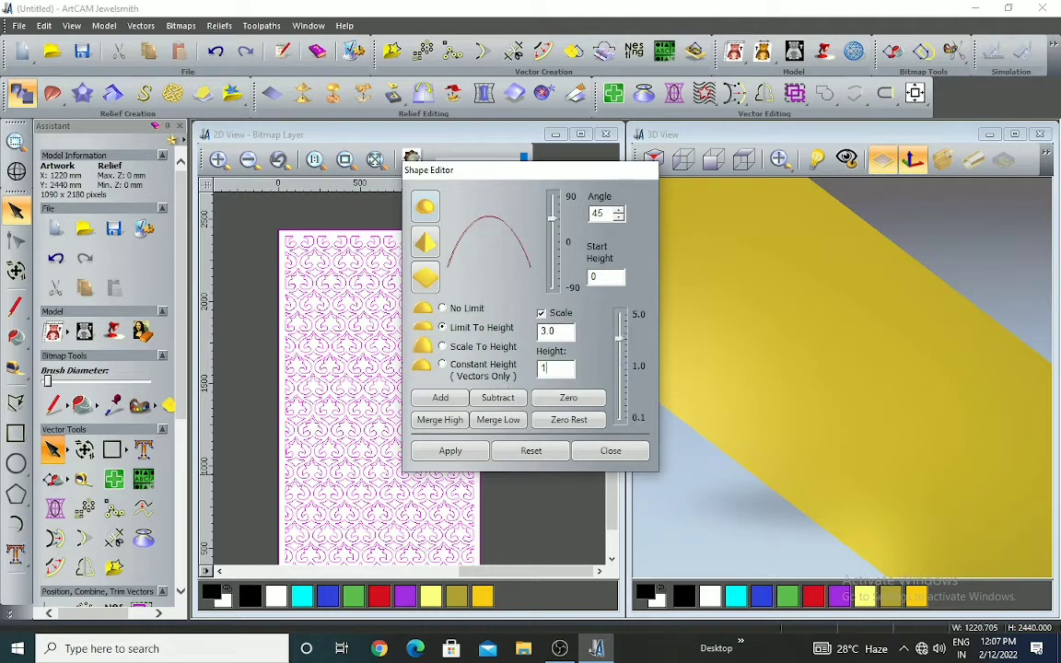
{"action": "left_click", "coordinate": [440, 400]}
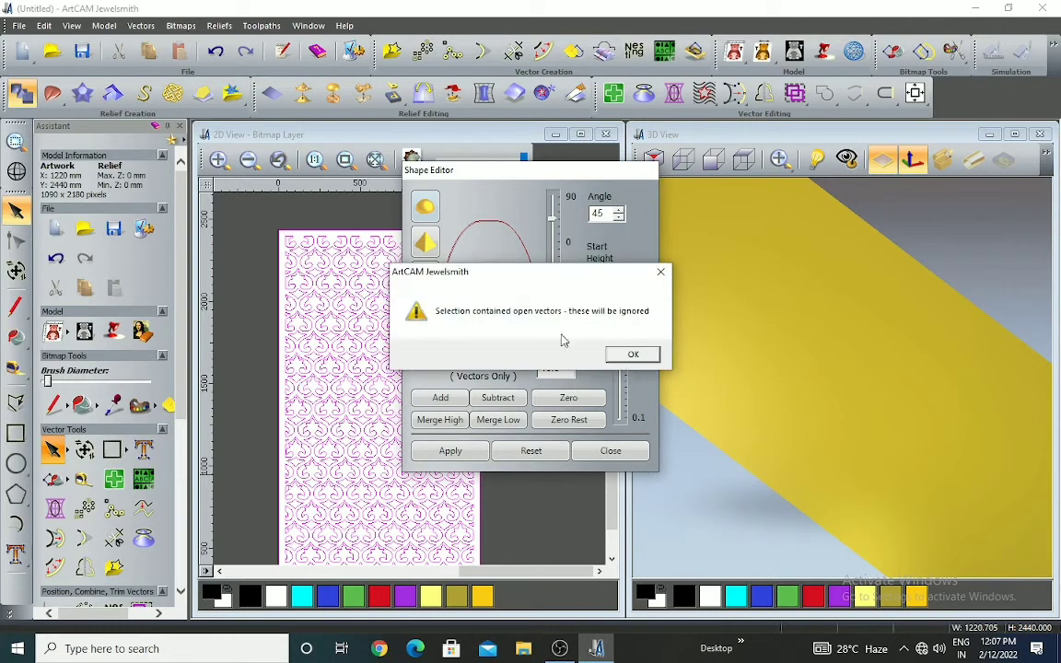
{"action": "left_click", "coordinate": [632, 356]}
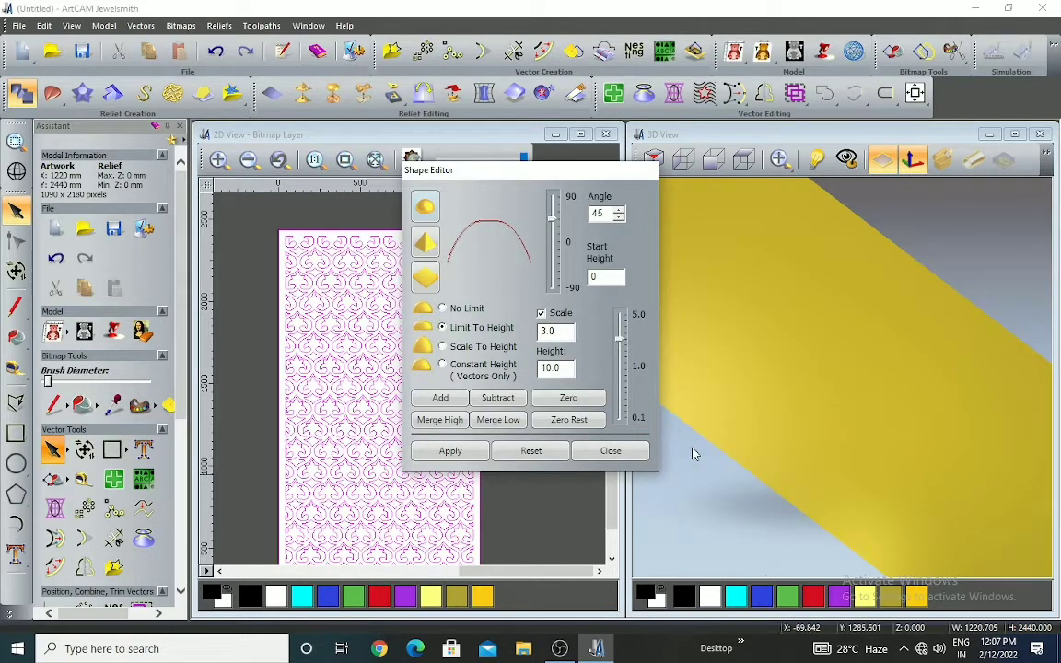
Hide the zero plane and inspect the bordered lattice relief in 3D, both closely and as a whole
{"action": "mouse_move", "coordinate": [840, 385]}
{"action": "left_mouse_down"}
{"action": "mouse_move", "coordinate": [766, 374]}
{"action": "mouse_move", "coordinate": [838, 371]}
{"action": "mouse_move", "coordinate": [815, 364]}
{"action": "left_mouse_up"}
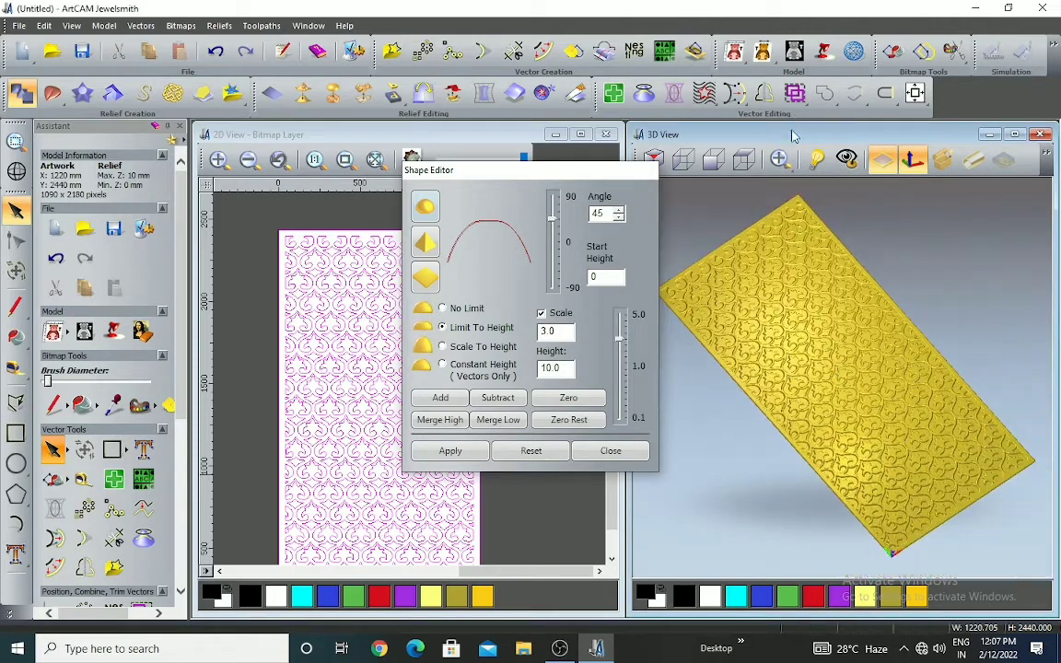
{"action": "left_click", "coordinate": [881, 159]}
{"action": "scroll", "coordinate": [829, 408], "scroll_direction": "up", "scroll_amount": 2}
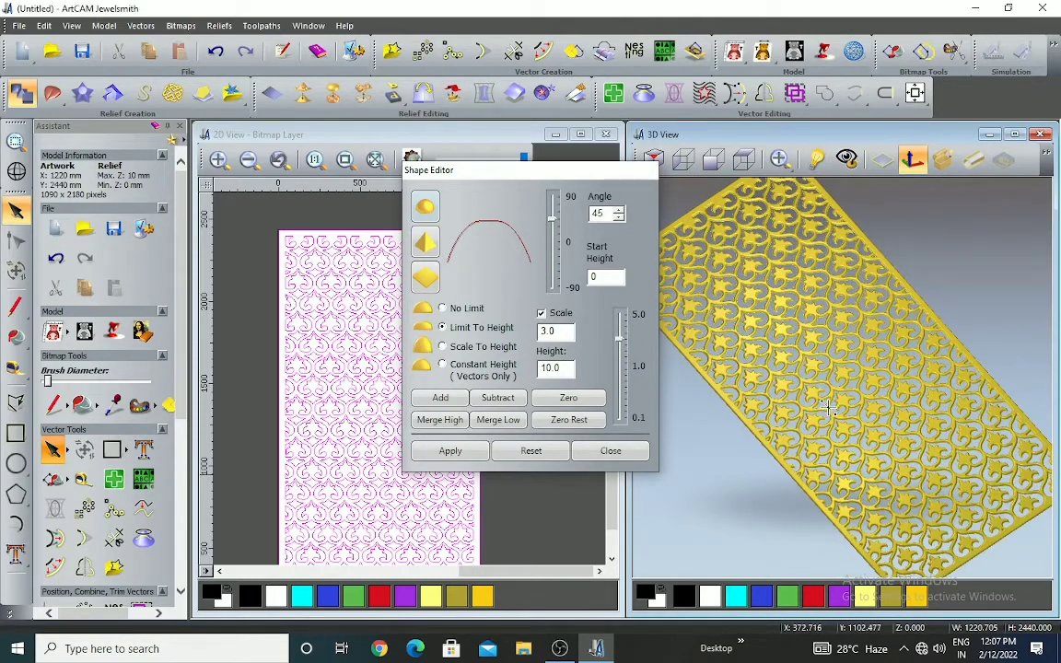
{"action": "scroll", "coordinate": [829, 408], "scroll_direction": "up", "scroll_amount": 3}
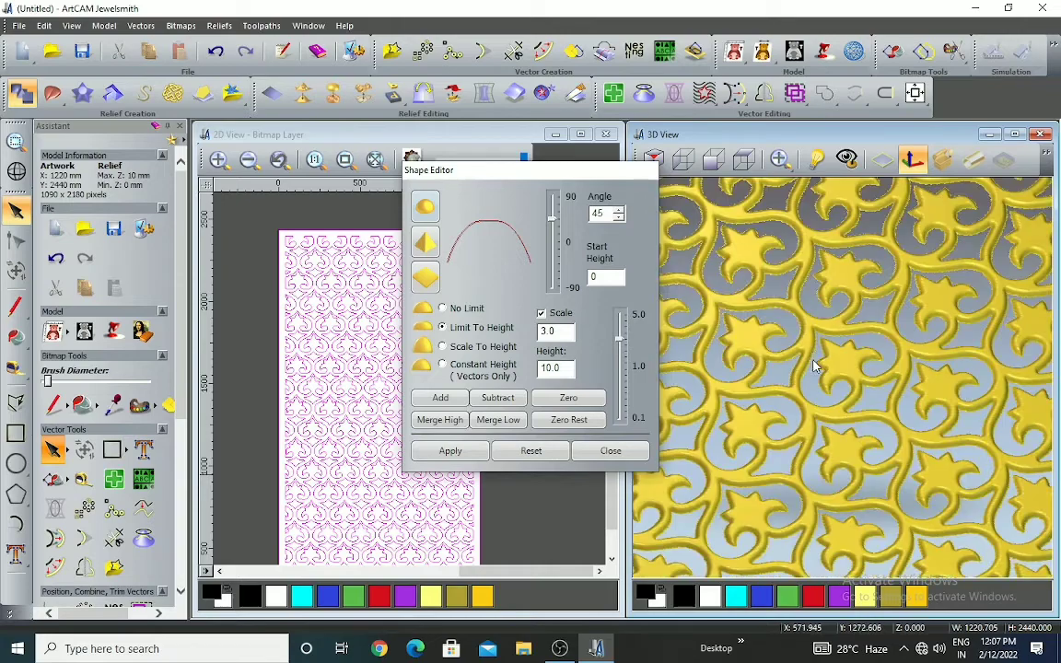
{"action": "left_click_drag", "start_coordinate": [813, 359], "coordinate": [710, 417]}
{"action": "scroll", "coordinate": [927, 448], "scroll_direction": "down", "scroll_amount": 5}
{"action": "scroll", "coordinate": [855, 343], "scroll_direction": "up", "scroll_amount": 4}
{"action": "scroll", "coordinate": [752, 324], "scroll_direction": "down", "scroll_amount": 5}
{"action": "scroll", "coordinate": [752, 323], "scroll_direction": "up", "scroll_amount": 2}
{"action": "scroll", "coordinate": [835, 417], "scroll_direction": "up", "scroll_amount": 5}
{"action": "scroll", "coordinate": [836, 417], "scroll_direction": "down", "scroll_amount": 4}
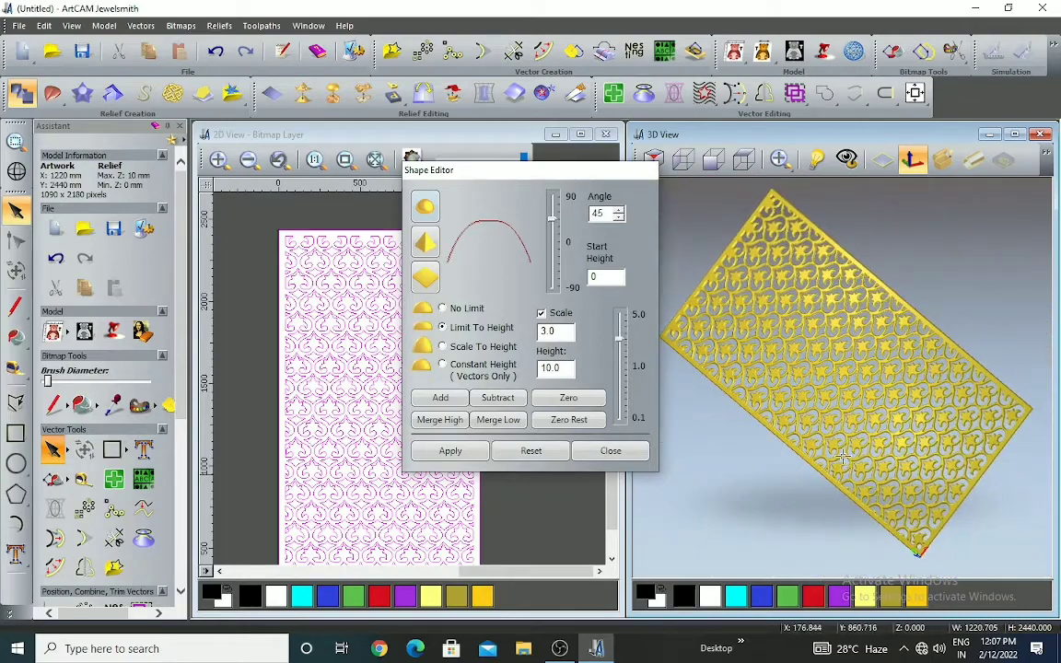
Close the Shape Editor, show the zero plane again in 3D, and undo the added bordered pattern relief
{"action": "left_click", "coordinate": [612, 451]}
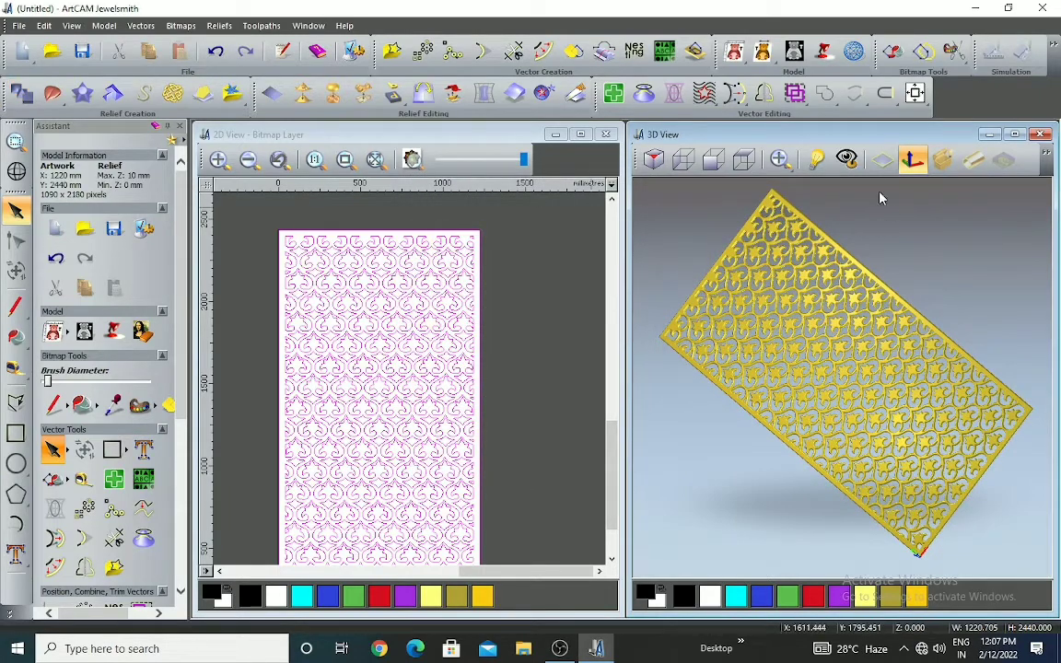
{"action": "left_click", "coordinate": [890, 164]}
{"action": "scroll", "coordinate": [753, 339], "scroll_direction": "up", "scroll_amount": 5}
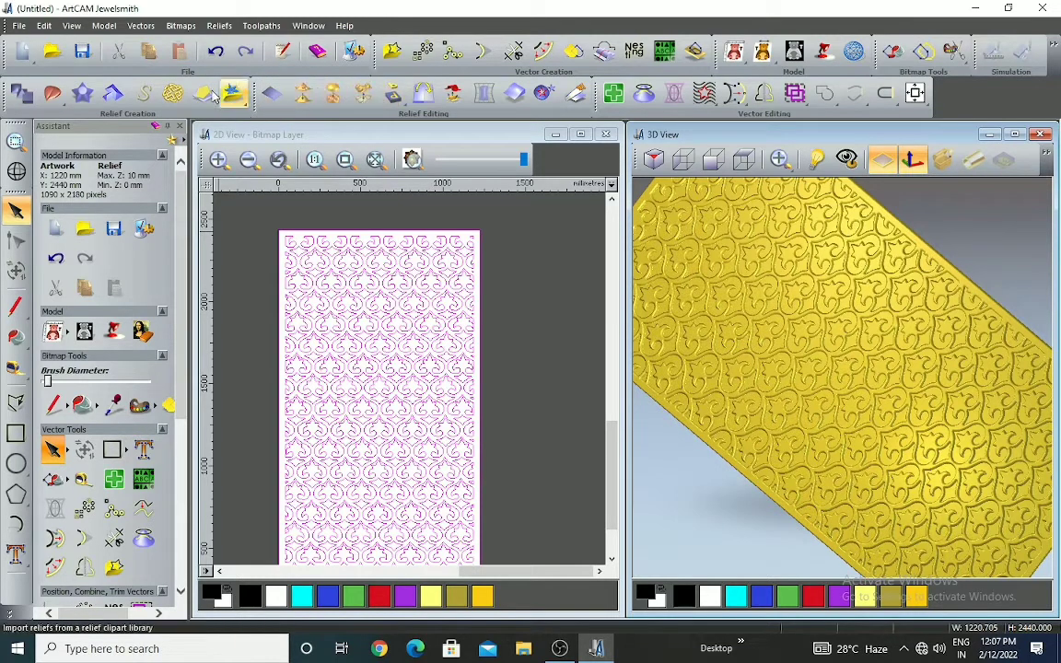
{"action": "left_click", "coordinate": [215, 54]}
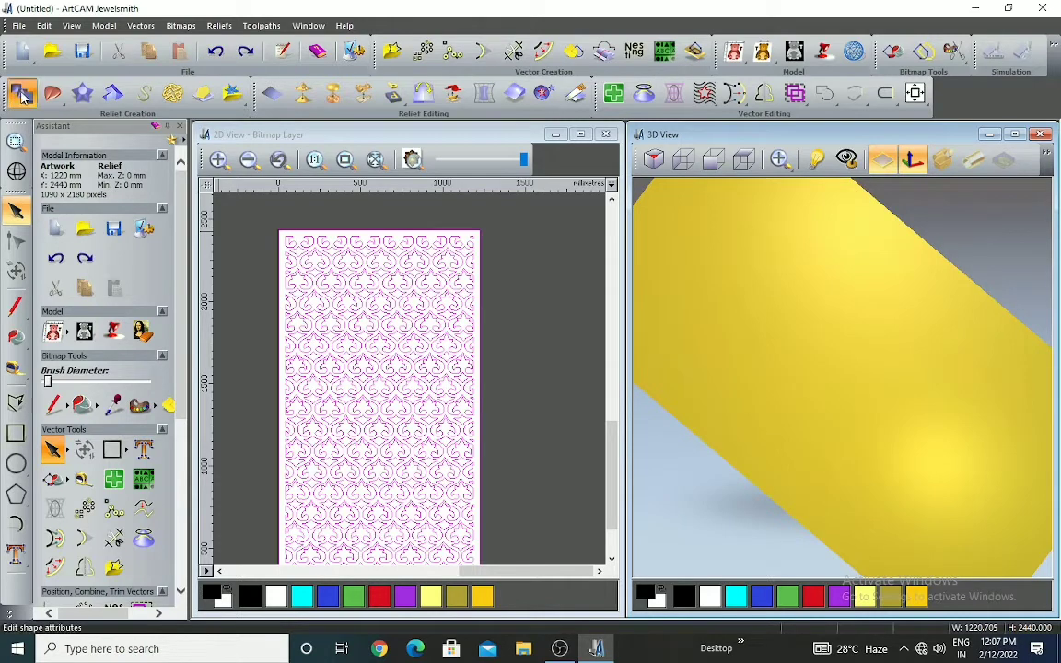
Subtract the bordered pattern from the relief as a round 45-degree shape limited to height 10, with scale 3, ignoring open vectors
{"action": "left_click", "coordinate": [22, 94]}
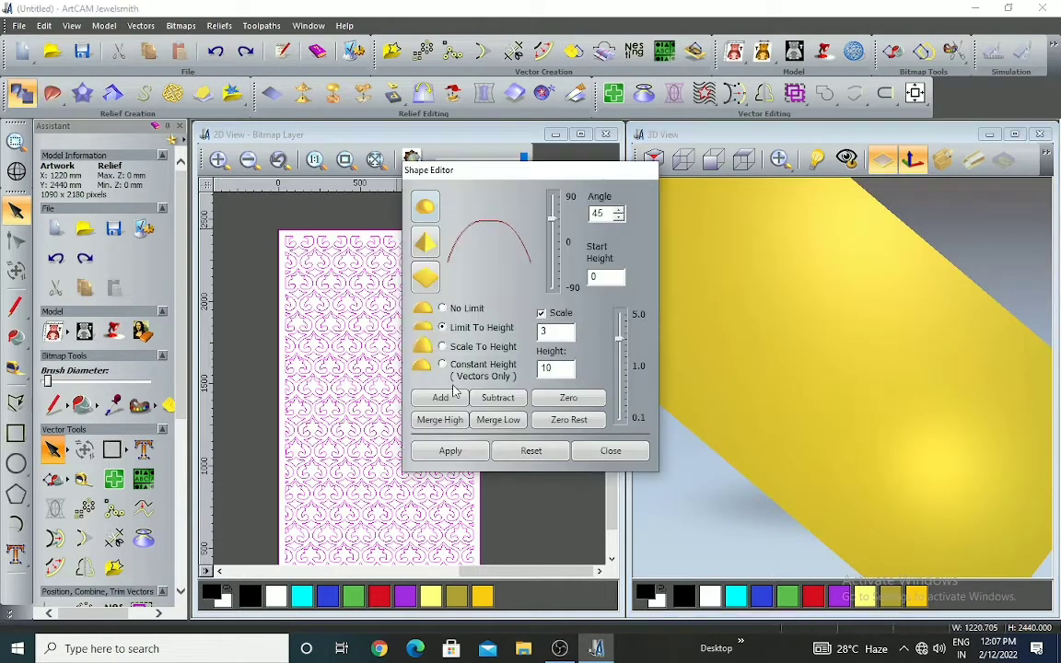
{"action": "left_click", "coordinate": [499, 398]}
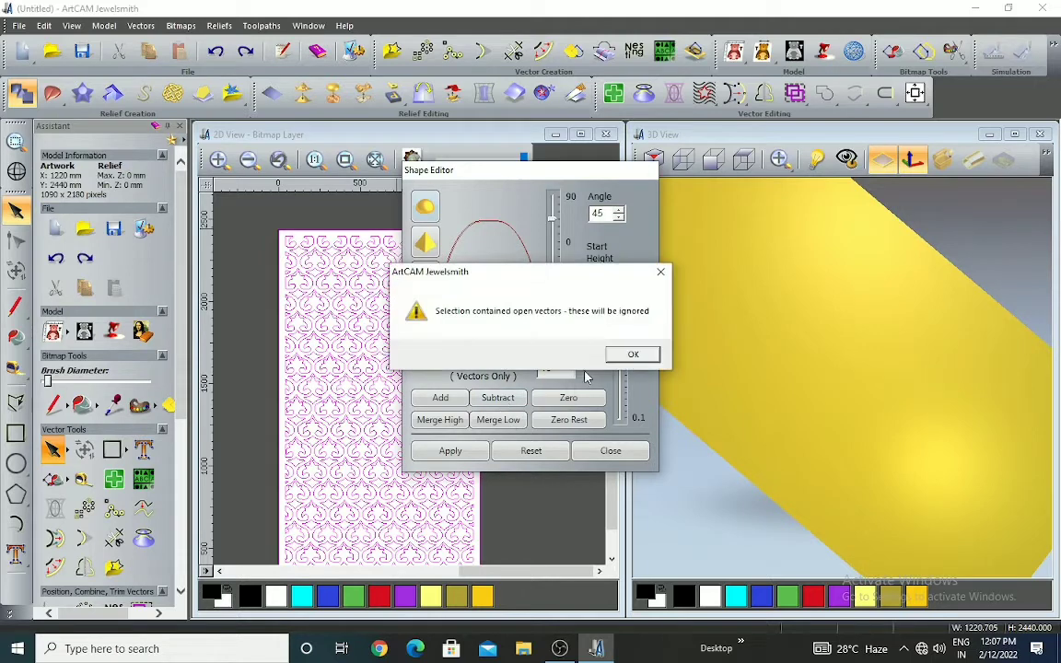
{"action": "left_click", "coordinate": [640, 360]}
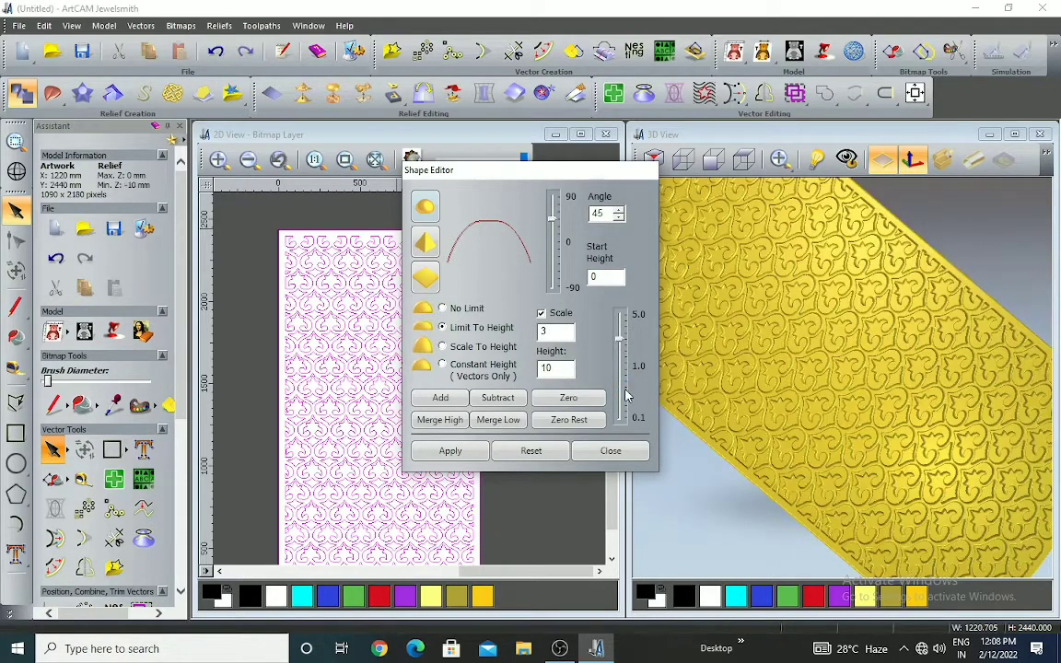
Inspect the subtracted scroll pattern in 3D, close up, along the Z axis and from a low angle
{"action": "scroll", "coordinate": [847, 370], "scroll_direction": "up", "scroll_amount": 4}
{"action": "scroll", "coordinate": [843, 371], "scroll_direction": "up", "scroll_amount": 6}
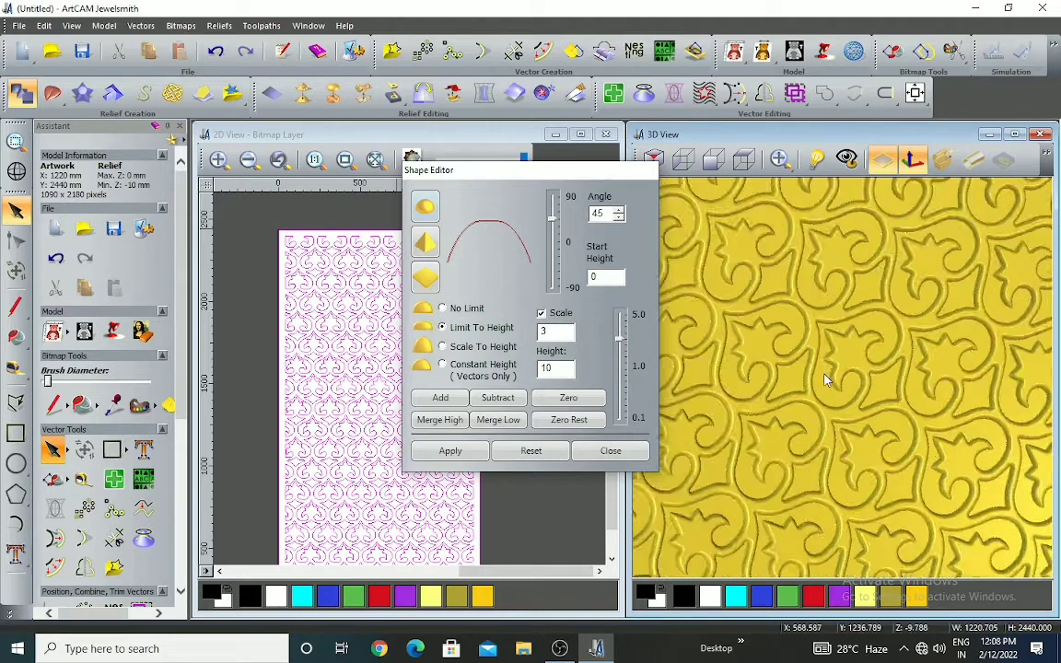
{"action": "left_click_drag", "start_coordinate": [777, 293], "coordinate": [821, 292]}
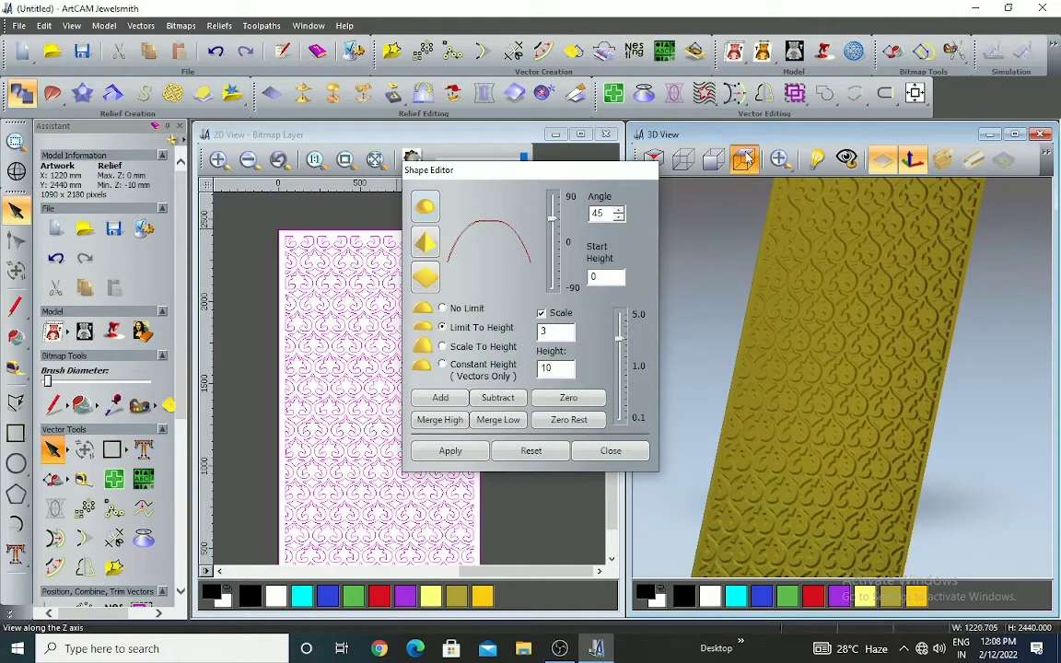
{"action": "left_click", "coordinate": [748, 158]}
{"action": "scroll", "coordinate": [834, 357], "scroll_direction": "up", "scroll_amount": 3}
{"action": "mouse_move", "coordinate": [862, 410]}
{"action": "left_mouse_down"}
{"action": "mouse_move", "coordinate": [817, 291]}
{"action": "mouse_move", "coordinate": [737, 413]}
{"action": "mouse_move", "coordinate": [809, 355]}
{"action": "mouse_move", "coordinate": [825, 379]}
{"action": "mouse_move", "coordinate": [747, 360]}
{"action": "mouse_move", "coordinate": [849, 398]}
{"action": "left_mouse_up"}
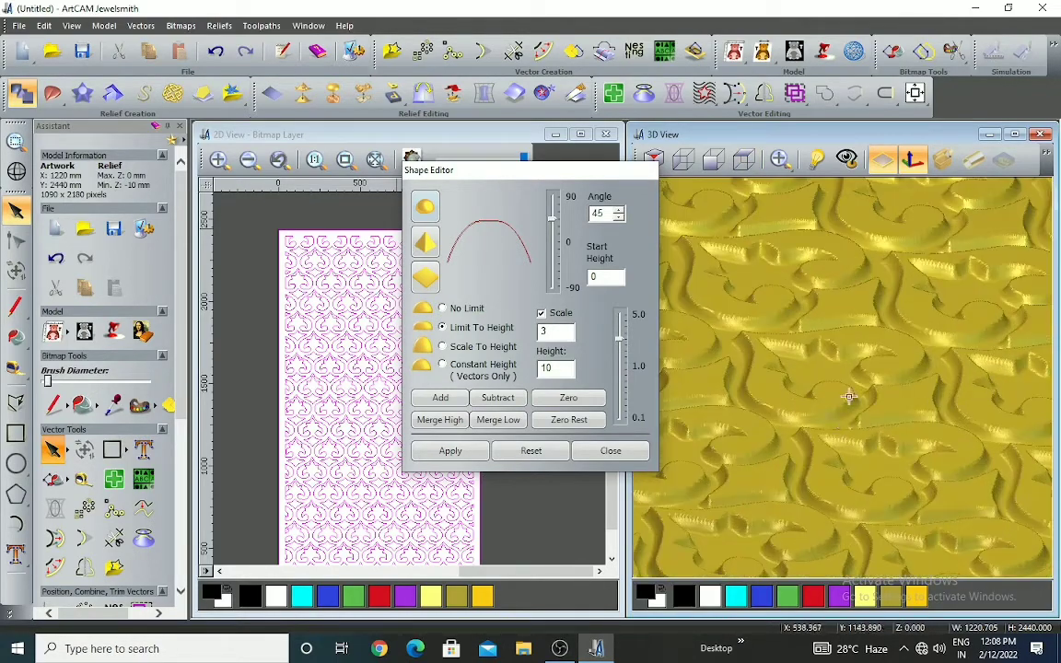
Hide the zero plane and inspect the subtracted pattern in 3D, both as a whole sheet and close up
{"action": "left_click", "coordinate": [883, 160]}
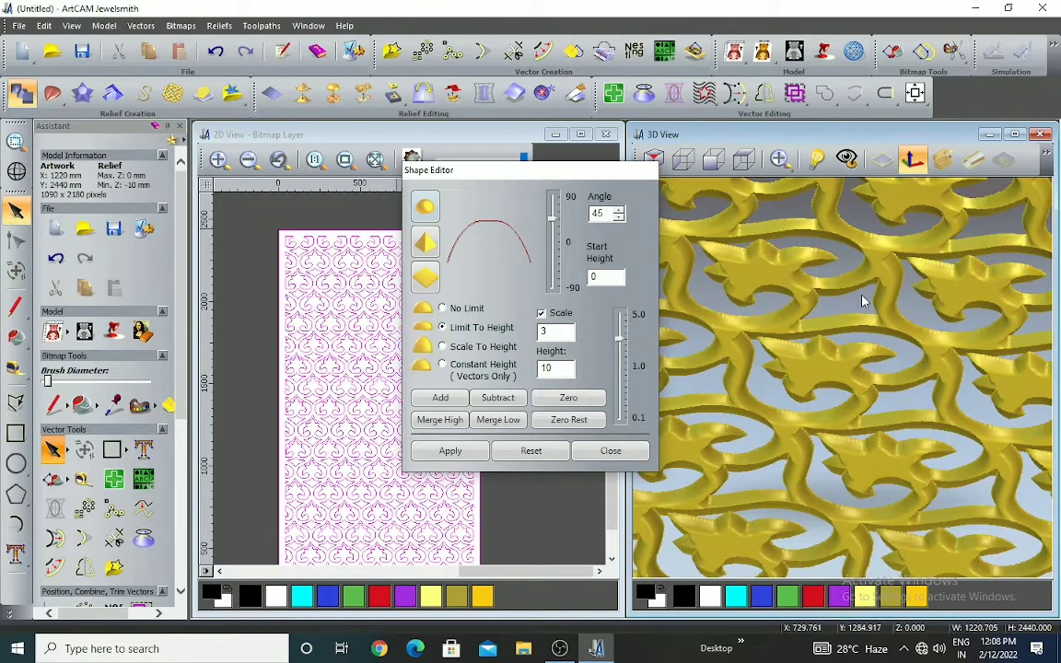
{"action": "scroll", "coordinate": [862, 297], "scroll_direction": "down", "scroll_amount": 5}
{"action": "left_click_drag", "start_coordinate": [862, 297], "coordinate": [836, 356]}
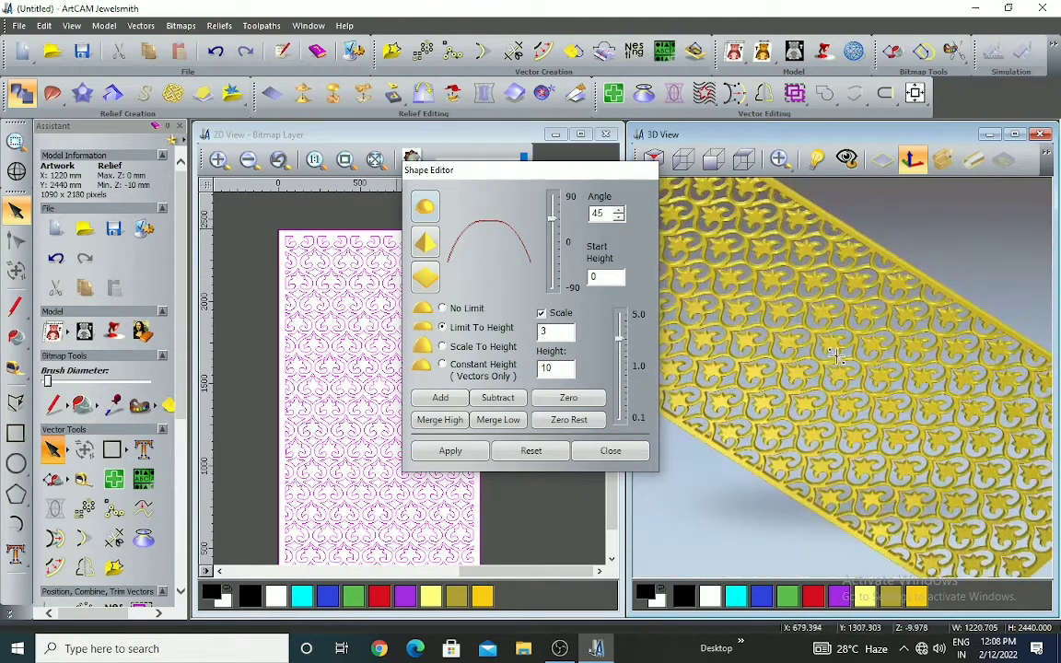
{"action": "scroll", "coordinate": [843, 397], "scroll_direction": "up", "scroll_amount": 6}
{"action": "scroll", "coordinate": [804, 382], "scroll_direction": "down", "scroll_amount": 4}
{"action": "scroll", "coordinate": [804, 353], "scroll_direction": "up", "scroll_amount": 1}
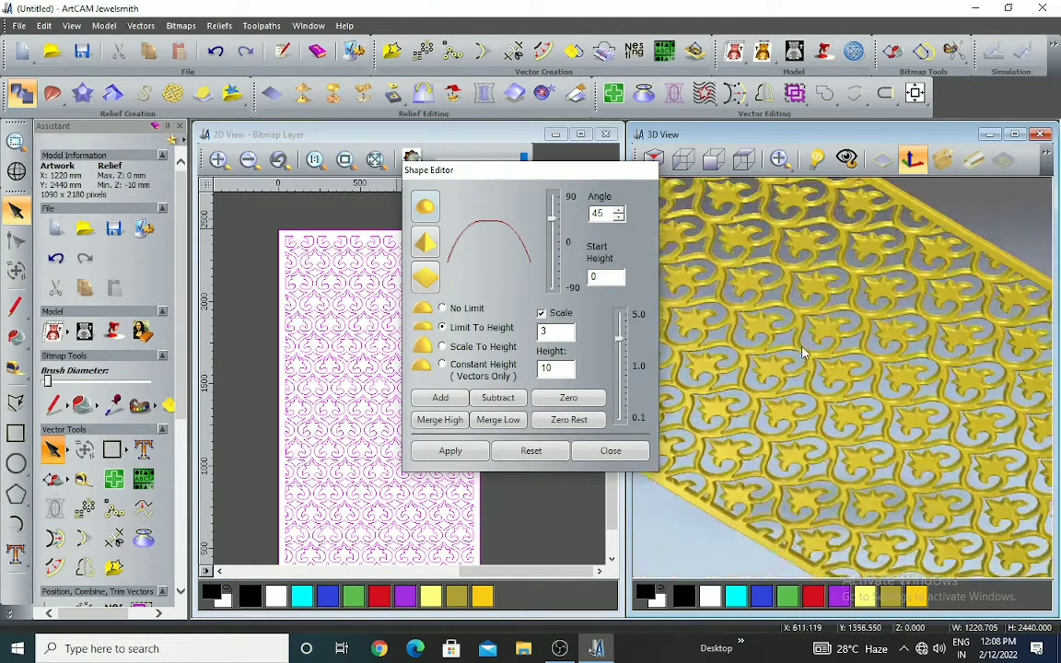
{"action": "scroll", "coordinate": [800, 368], "scroll_direction": "up", "scroll_amount": 5}
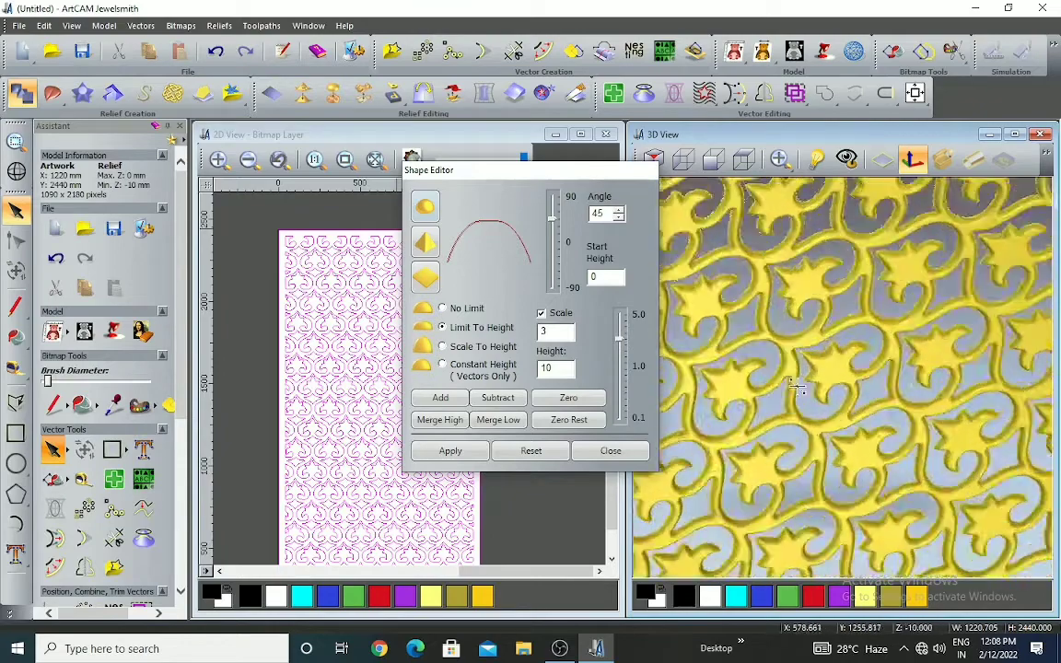
{"action": "scroll", "coordinate": [798, 388], "scroll_direction": "up", "scroll_amount": 3}
Show the zero plane again and examine the recessed scroll motifs in 3D from several angles
{"action": "left_click", "coordinate": [882, 160]}
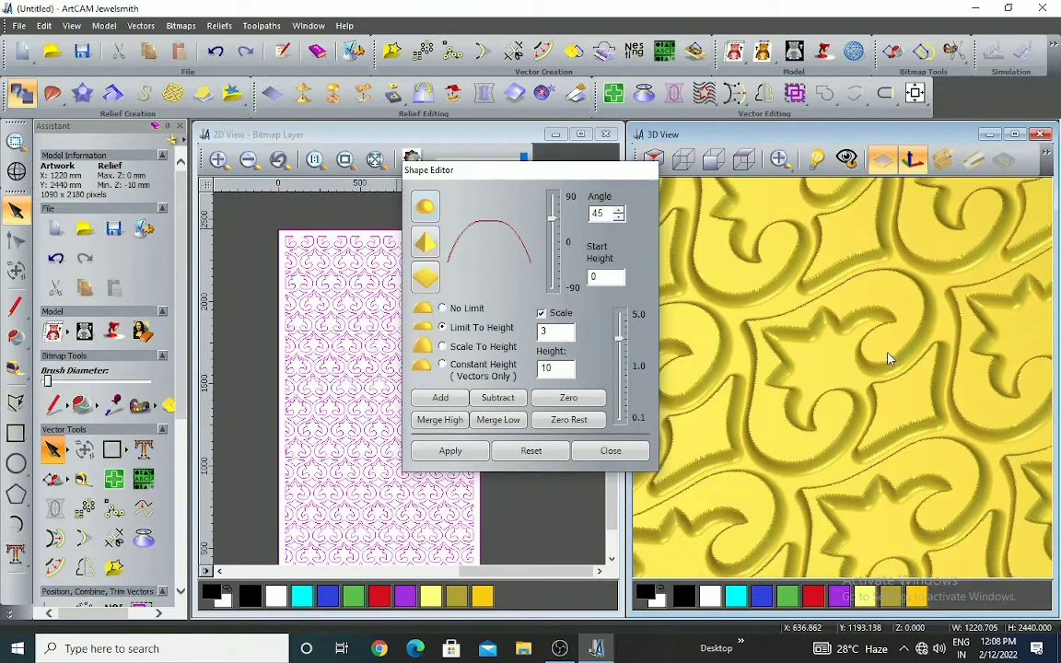
{"action": "scroll", "coordinate": [875, 350], "scroll_direction": "down", "scroll_amount": 2}
{"action": "left_click_drag", "start_coordinate": [852, 347], "coordinate": [886, 322]}
{"action": "left_click_drag", "start_coordinate": [891, 394], "coordinate": [866, 447]}
{"action": "scroll", "coordinate": [846, 348], "scroll_direction": "up", "scroll_amount": 4}
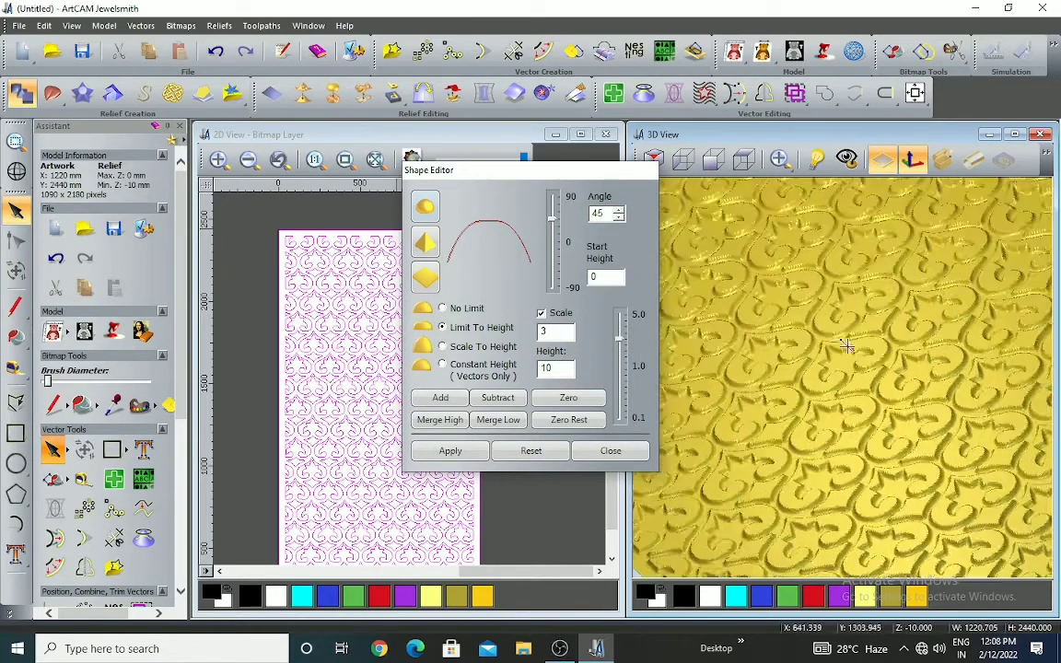
{"action": "left_click_drag", "start_coordinate": [833, 351], "coordinate": [877, 382]}
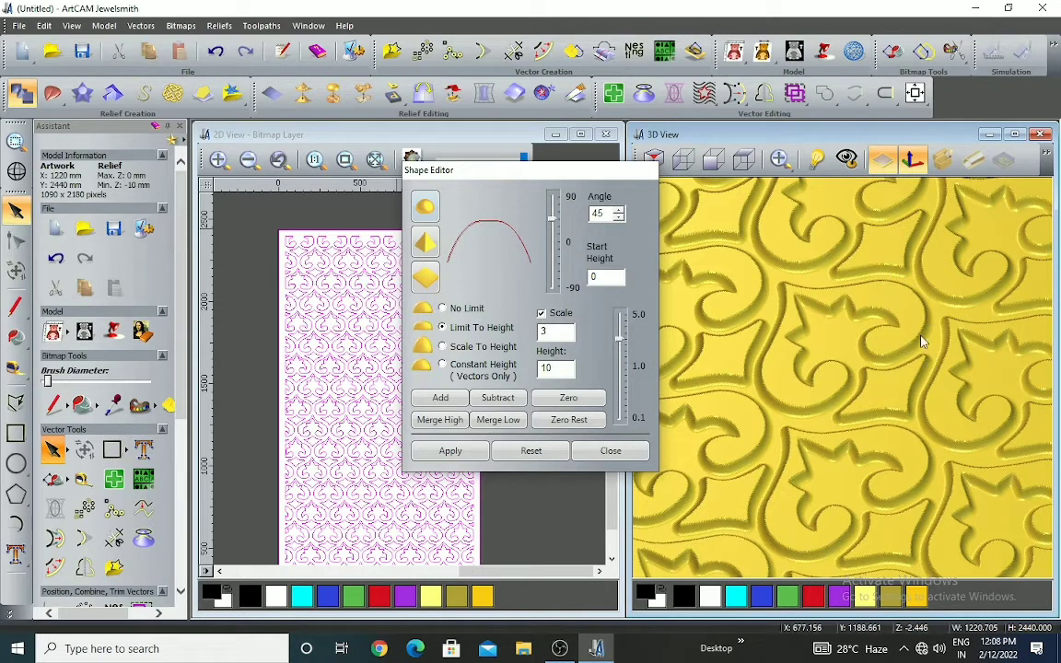
{"action": "scroll", "coordinate": [824, 403], "scroll_direction": "down", "scroll_amount": 1}
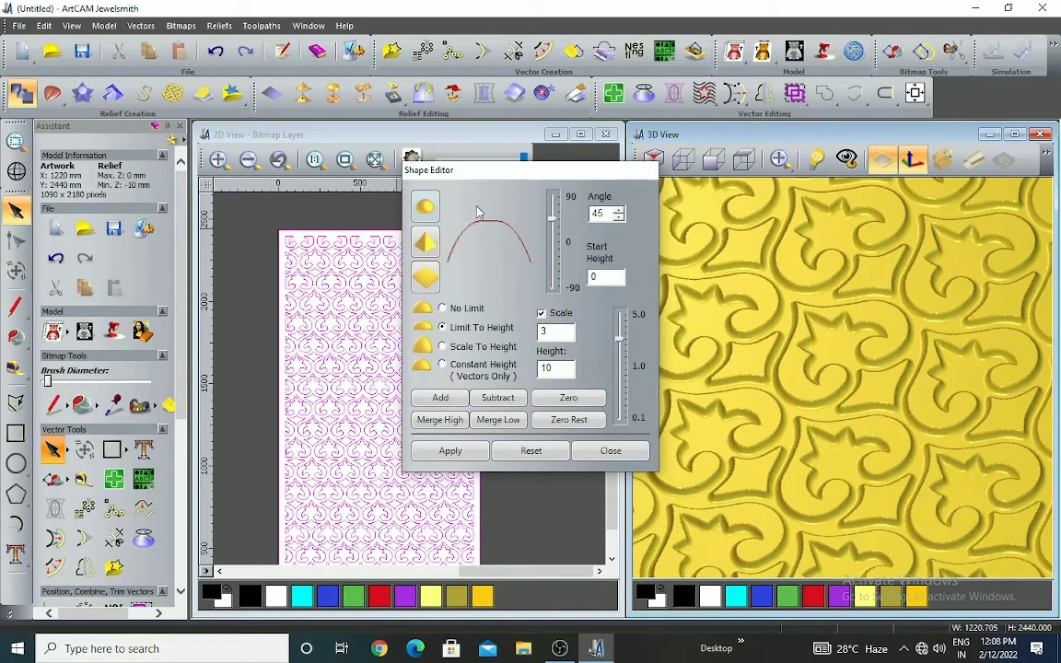
Undo the subtraction and add the pattern as an angular 11-degree shape limited to height 10, with scale 3, ignoring open vectors
{"action": "left_click", "coordinate": [216, 51]}
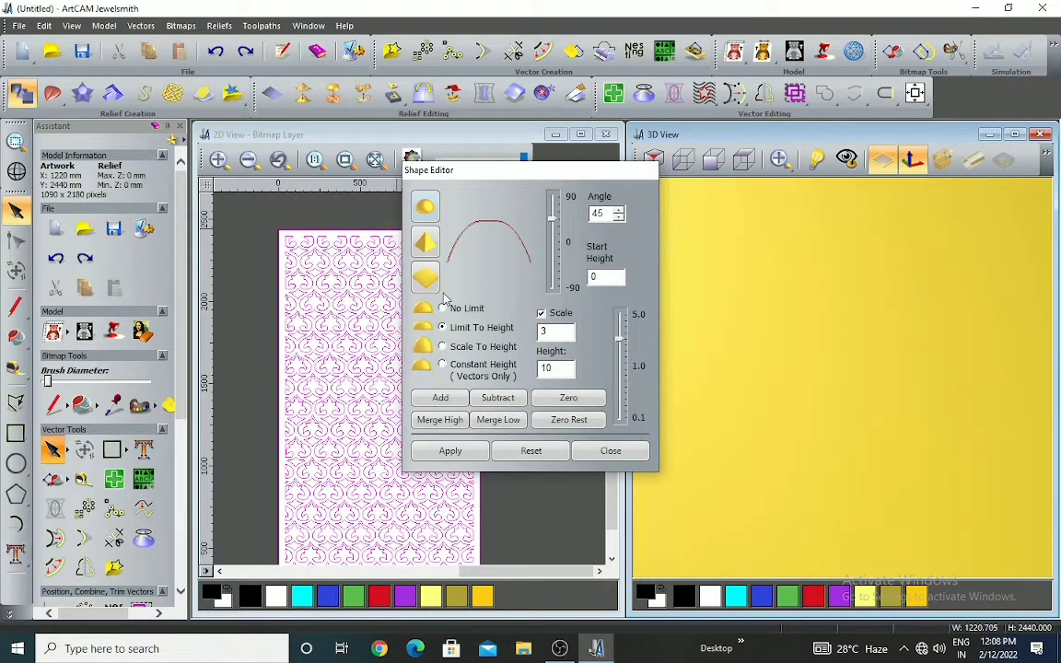
{"action": "left_click", "coordinate": [426, 244]}
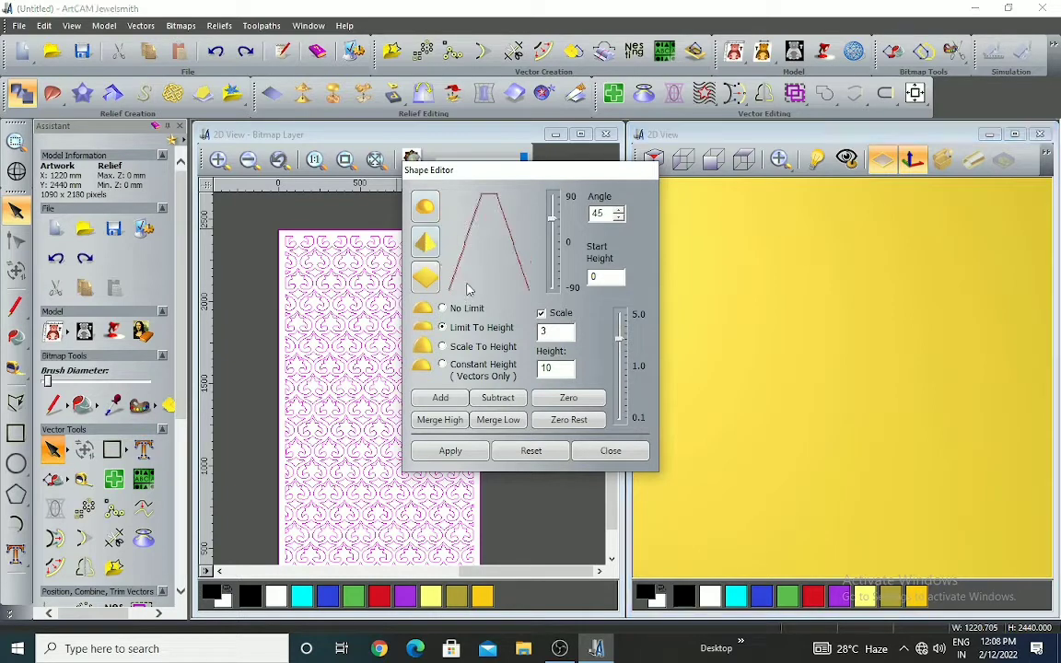
{"action": "left_click_drag", "start_coordinate": [552, 224], "coordinate": [556, 240]}
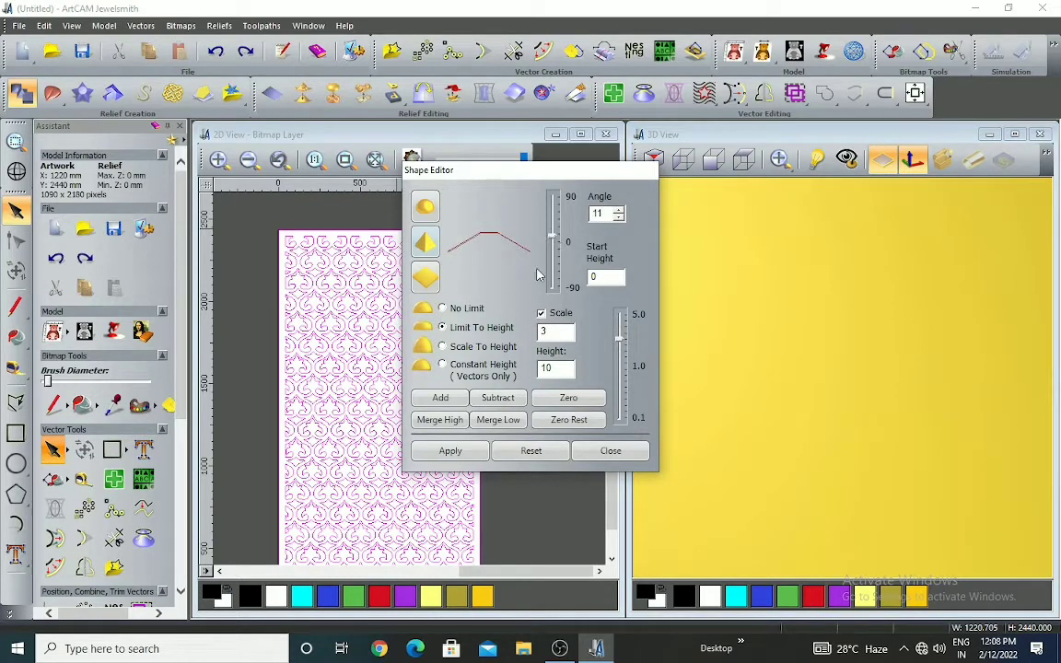
{"action": "left_click", "coordinate": [440, 398]}
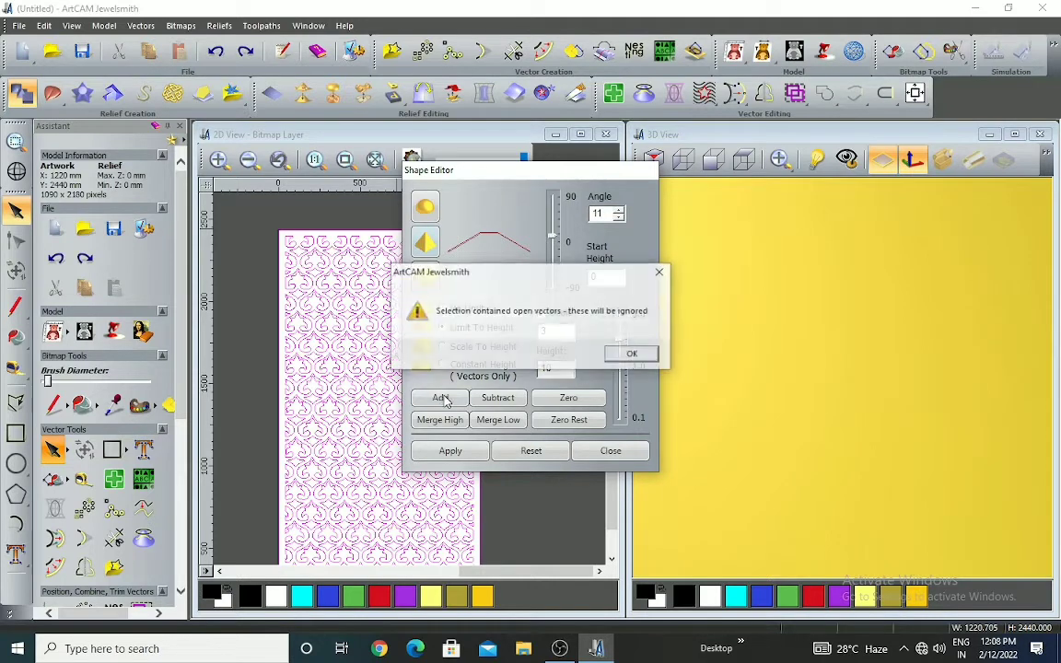
{"action": "left_click", "coordinate": [632, 353]}
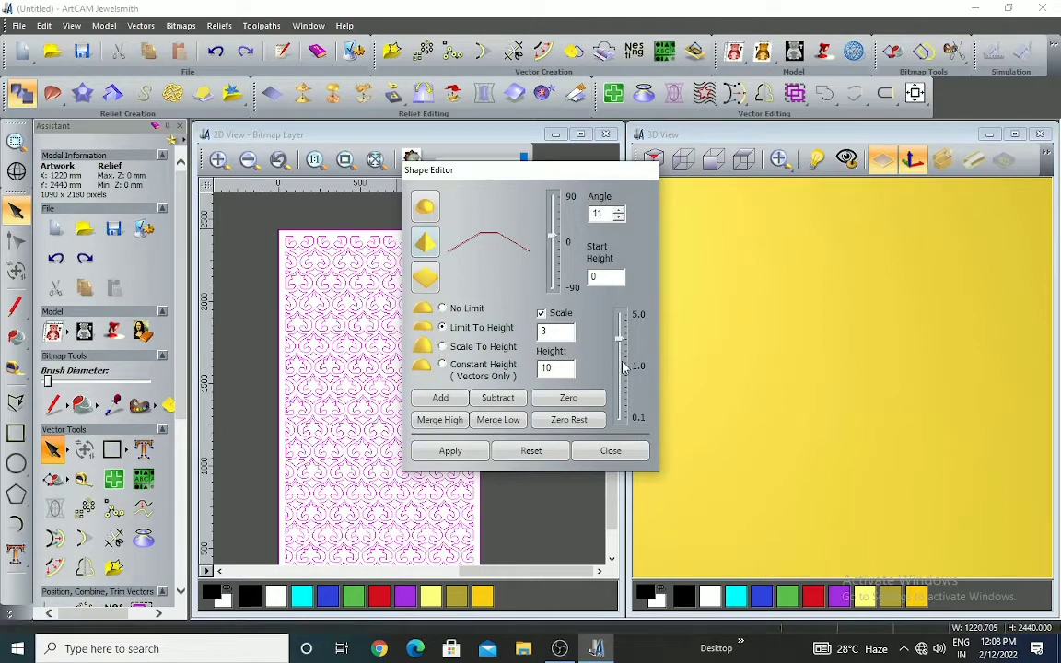
Inspect the angular 11-degree relief in 3D, both across the sheet and close up on the scroll motifs
{"action": "scroll", "coordinate": [842, 364], "scroll_direction": "down", "scroll_amount": 4}
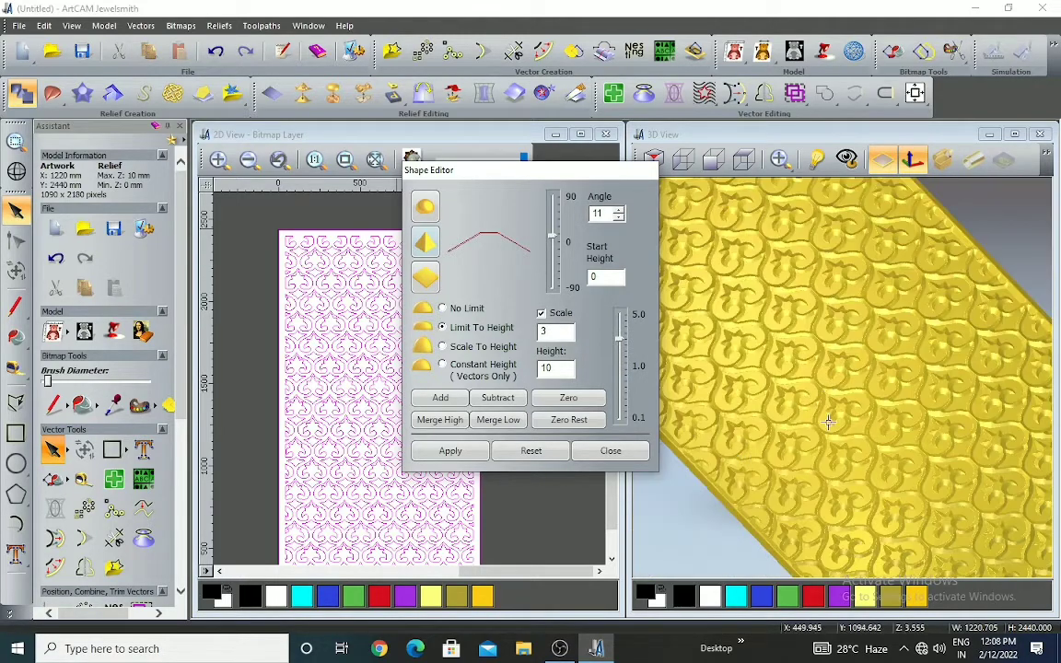
{"action": "scroll", "coordinate": [836, 411], "scroll_direction": "down", "scroll_amount": 2}
{"action": "scroll", "coordinate": [841, 414], "scroll_direction": "up", "scroll_amount": 5}
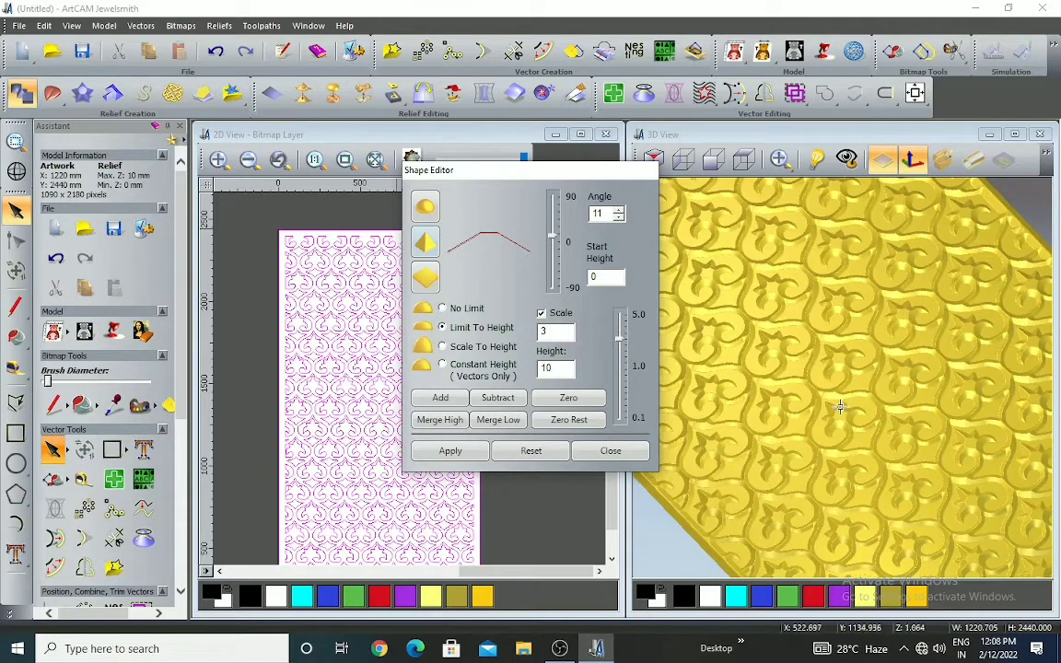
{"action": "scroll", "coordinate": [827, 378], "scroll_direction": "up", "scroll_amount": 5}
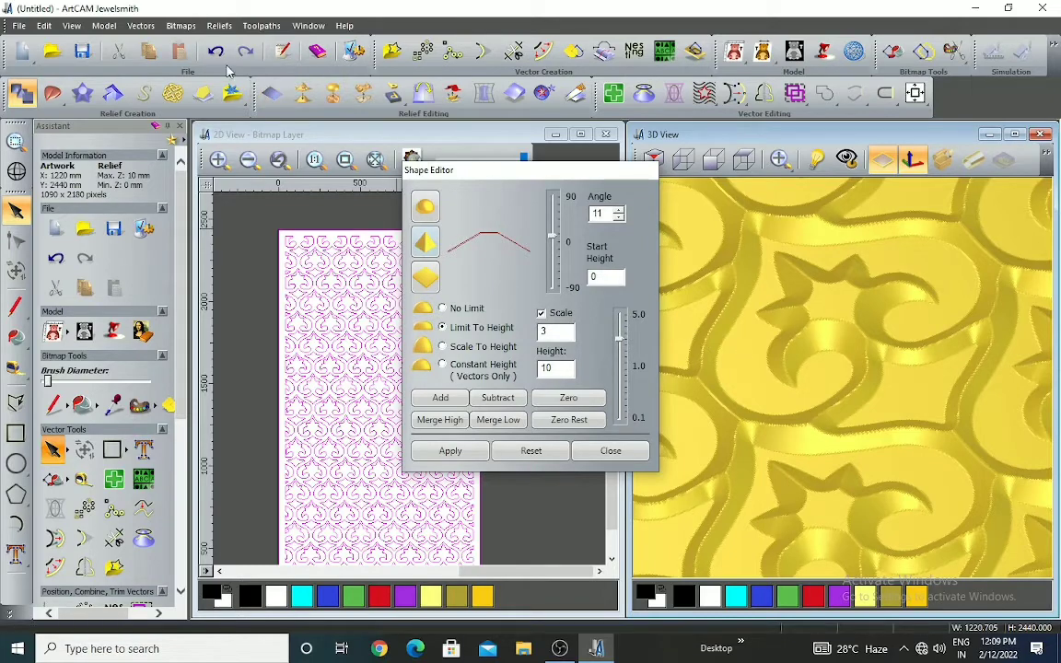
{"action": "scroll", "coordinate": [907, 360], "scroll_direction": "down", "scroll_amount": 8}
{"action": "scroll", "coordinate": [907, 360], "scroll_direction": "up", "scroll_amount": 3}
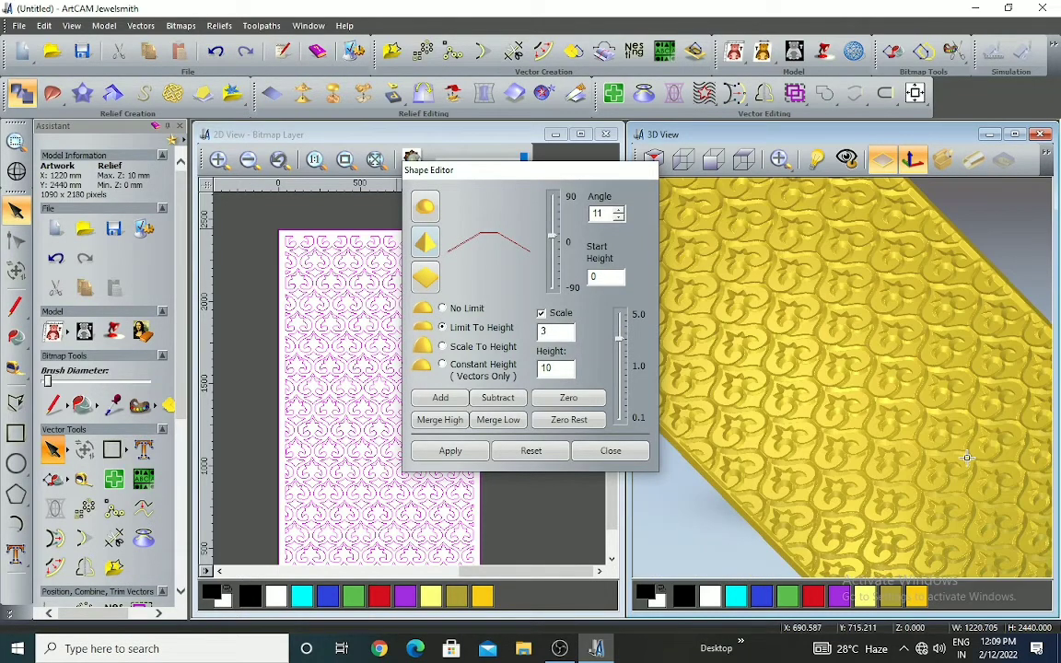
Set the shape angle to 26 degrees, undo the 11-degree relief, and add the pattern again, ignoring open vectors
{"action": "left_click_drag", "start_coordinate": [555, 238], "coordinate": [557, 230]}
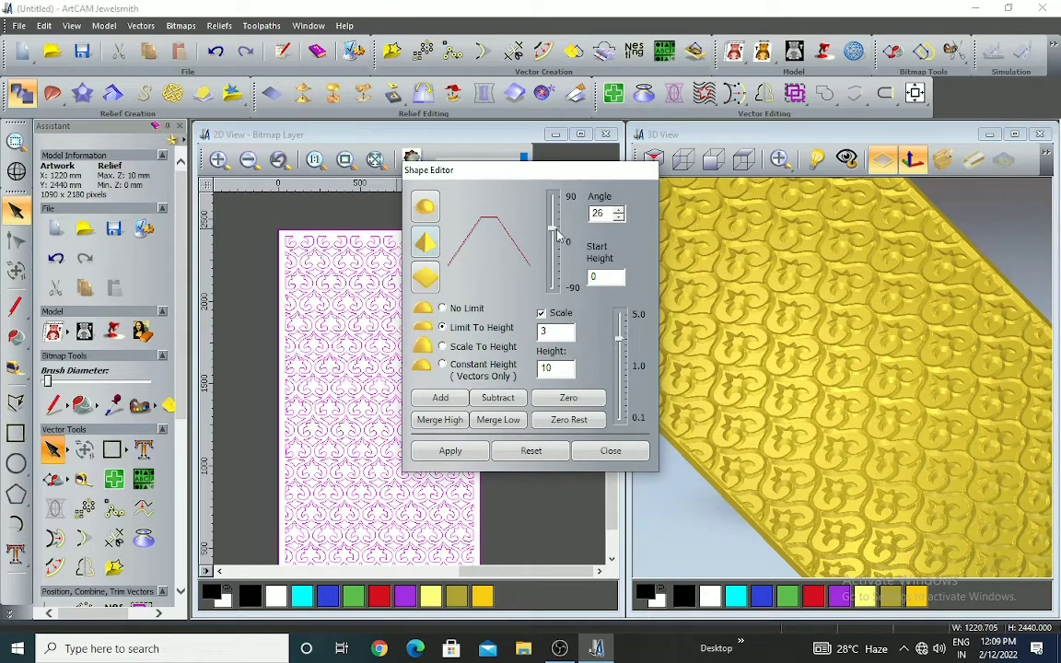
{"action": "scroll", "coordinate": [856, 336], "scroll_direction": "up", "scroll_amount": 2}
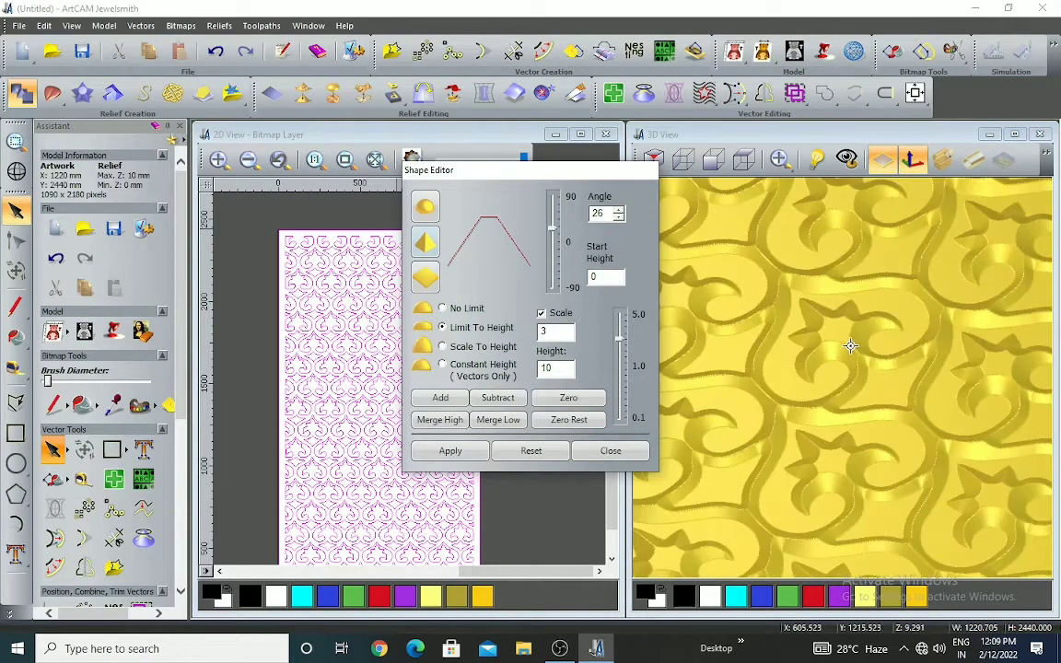
{"action": "scroll", "coordinate": [847, 348], "scroll_direction": "down", "scroll_amount": 1}
{"action": "scroll", "coordinate": [852, 353], "scroll_direction": "down", "scroll_amount": 1}
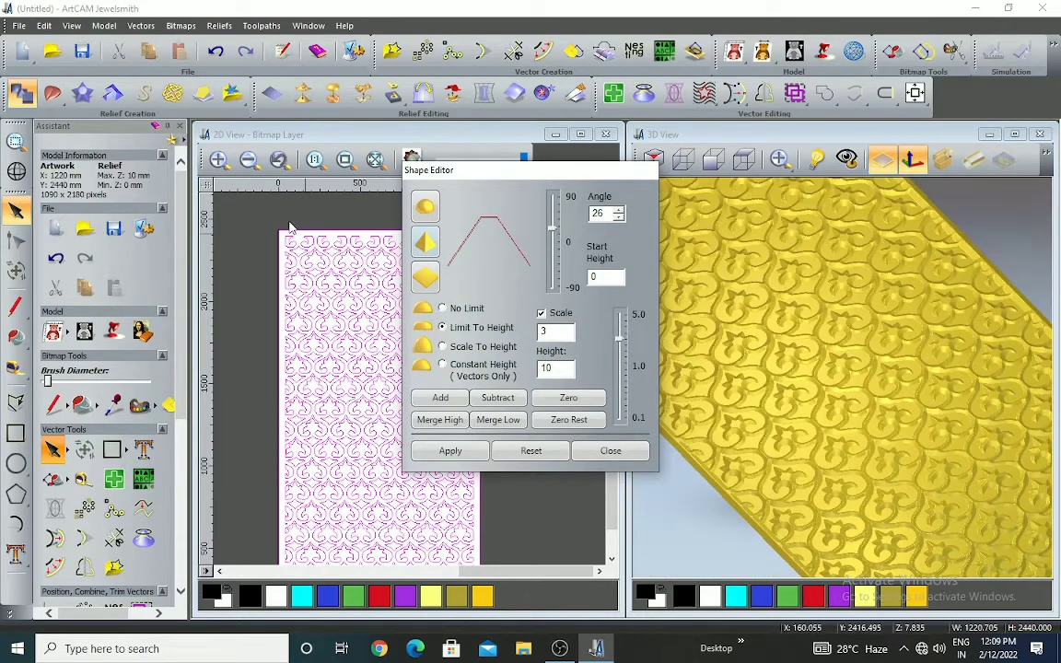
{"action": "left_click", "coordinate": [216, 51]}
{"action": "left_click", "coordinate": [460, 402]}
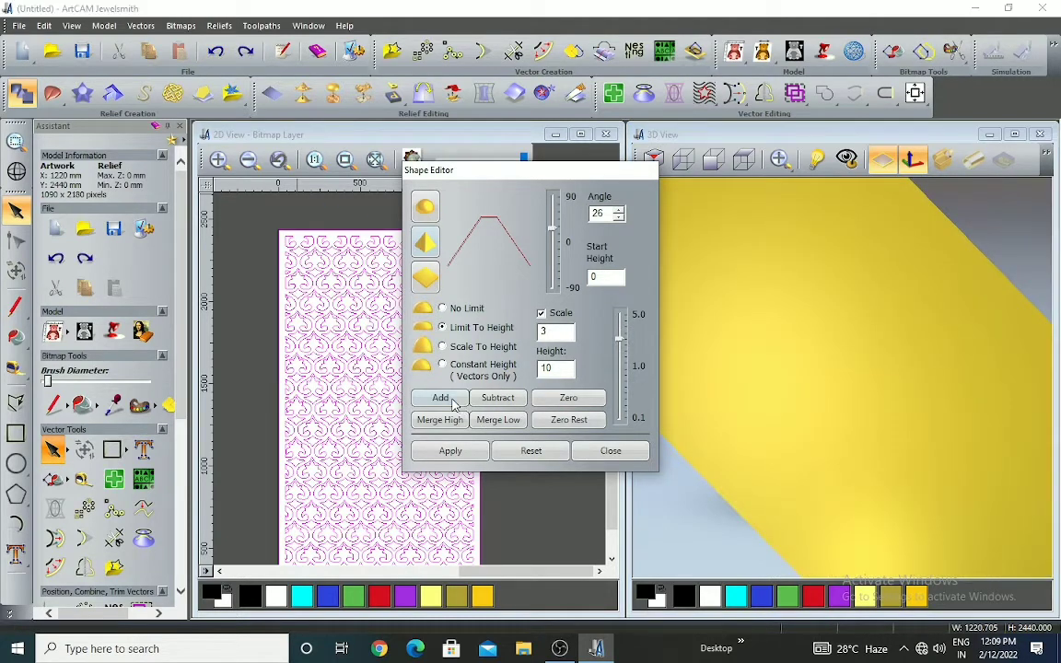
{"action": "left_click", "coordinate": [634, 355]}
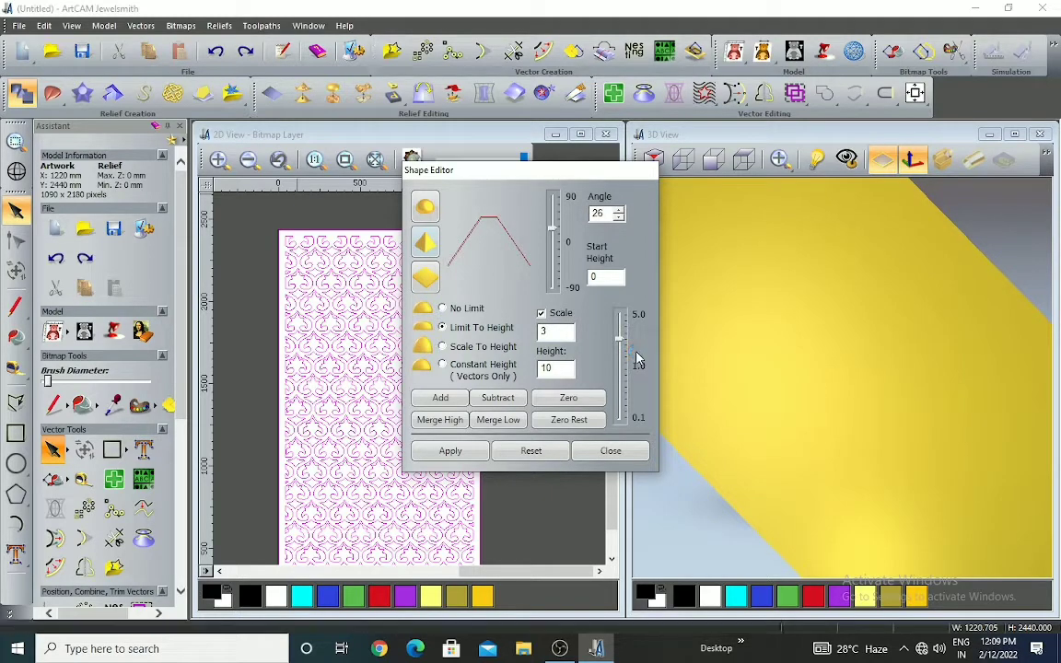
Inspect the 26-degree angular relief in 3D, with the zero plane shown and with it hidden
{"action": "scroll", "coordinate": [856, 347], "scroll_direction": "up", "scroll_amount": 3}
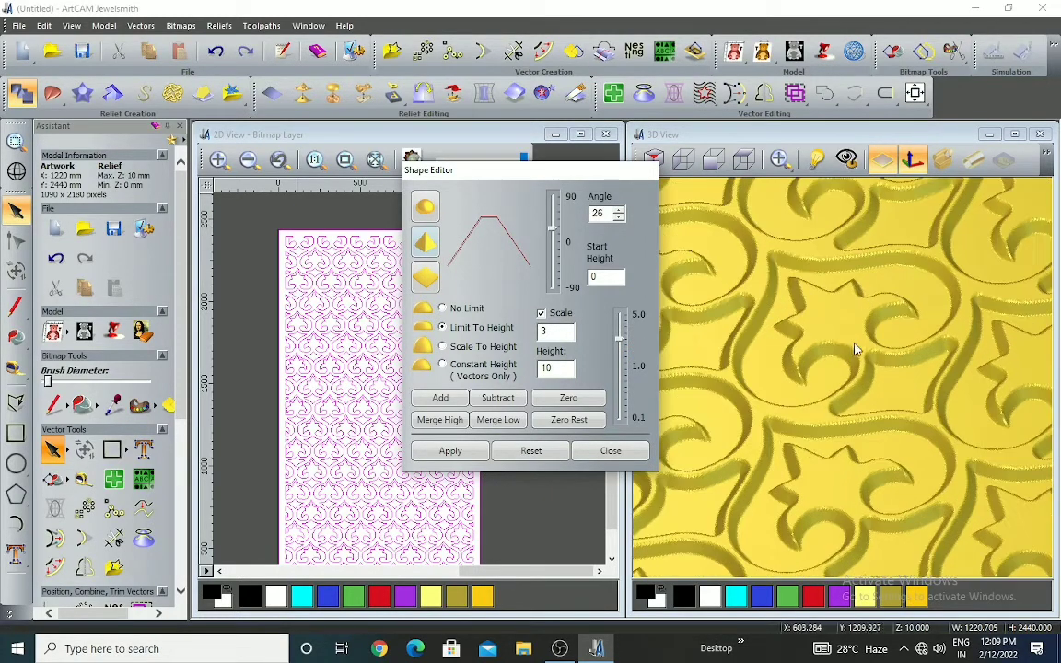
{"action": "left_click_drag", "start_coordinate": [843, 339], "coordinate": [860, 388]}
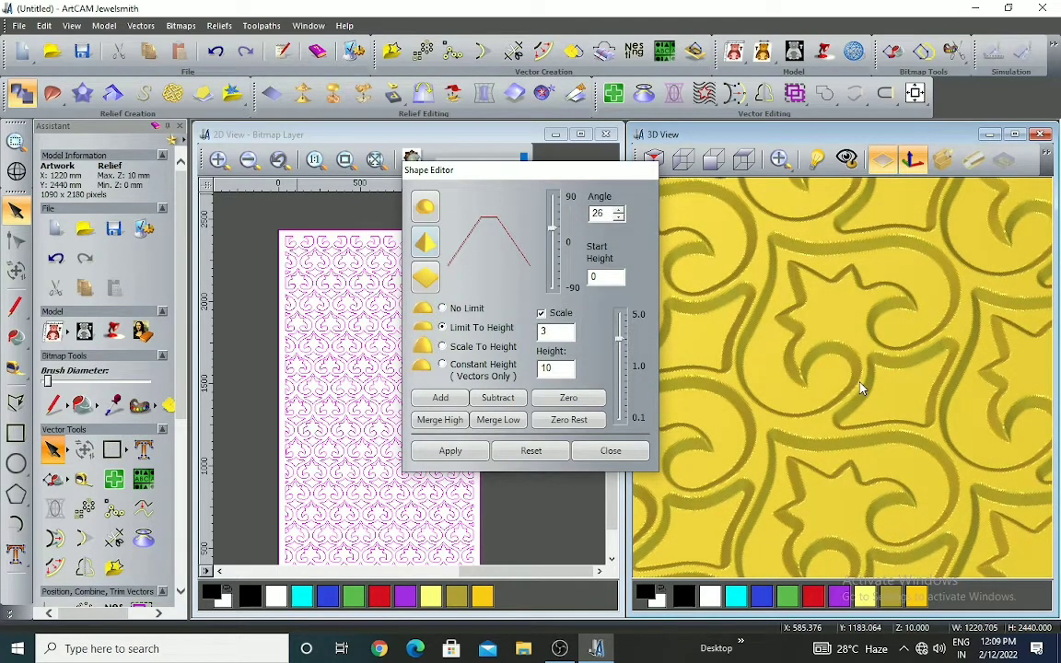
{"action": "scroll", "coordinate": [866, 354], "scroll_direction": "up", "scroll_amount": 2}
{"action": "scroll", "coordinate": [864, 319], "scroll_direction": "down", "scroll_amount": 5}
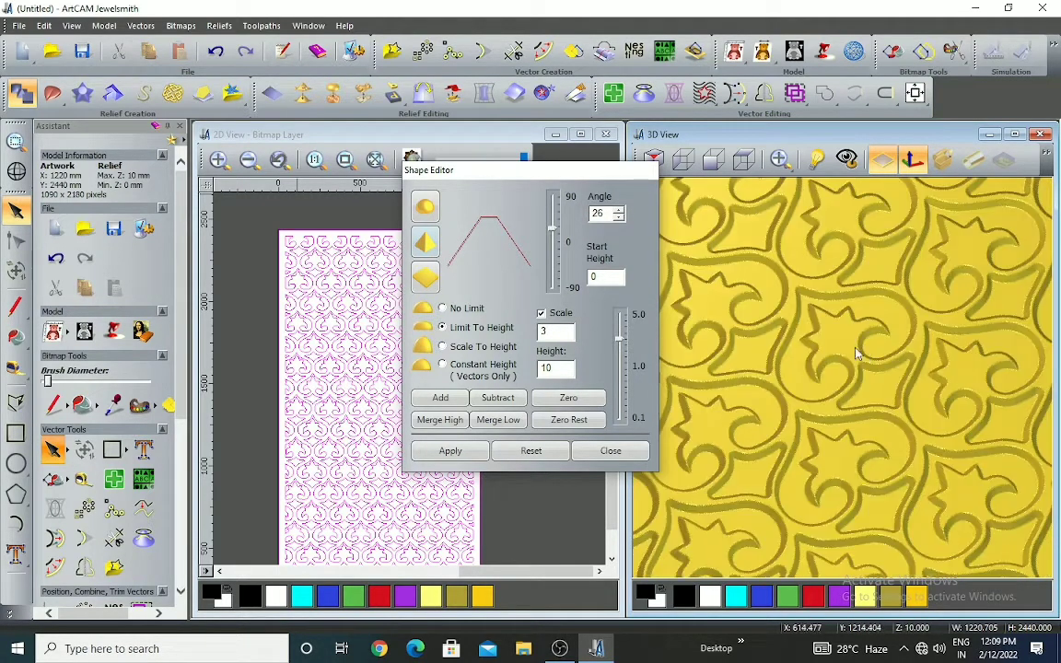
{"action": "left_click", "coordinate": [882, 160]}
{"action": "left_click_drag", "start_coordinate": [882, 387], "coordinate": [830, 290]}
{"action": "scroll", "coordinate": [900, 412], "scroll_direction": "up", "scroll_amount": 2}
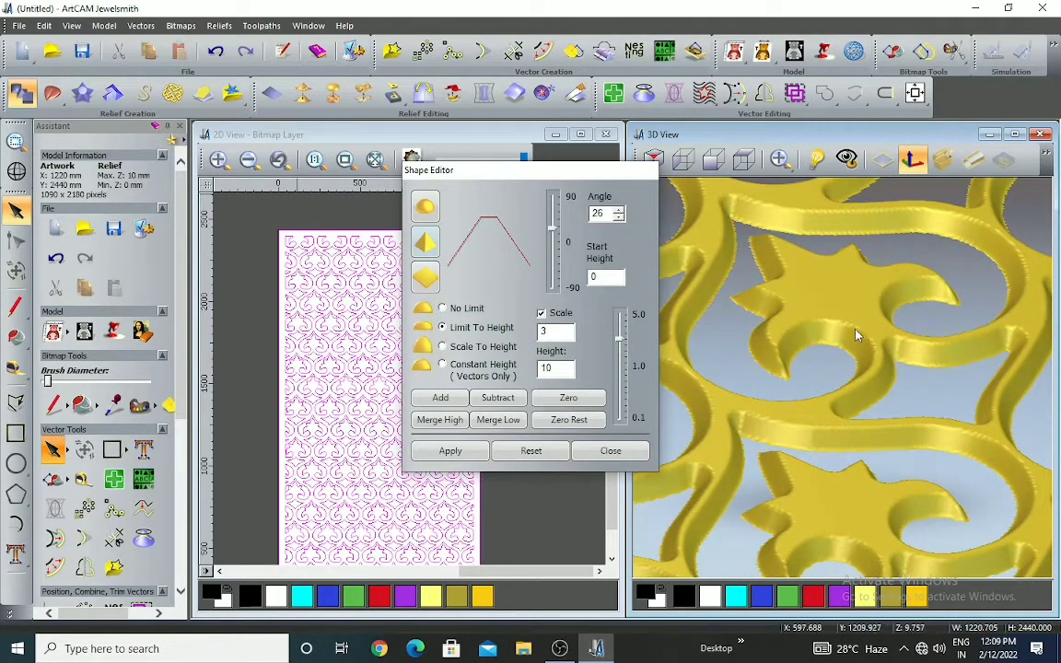
Compare the 26-degree relief across the full sheet and close up, toggling the zero plane on and off
{"action": "scroll", "coordinate": [864, 341], "scroll_direction": "up", "scroll_amount": 2}
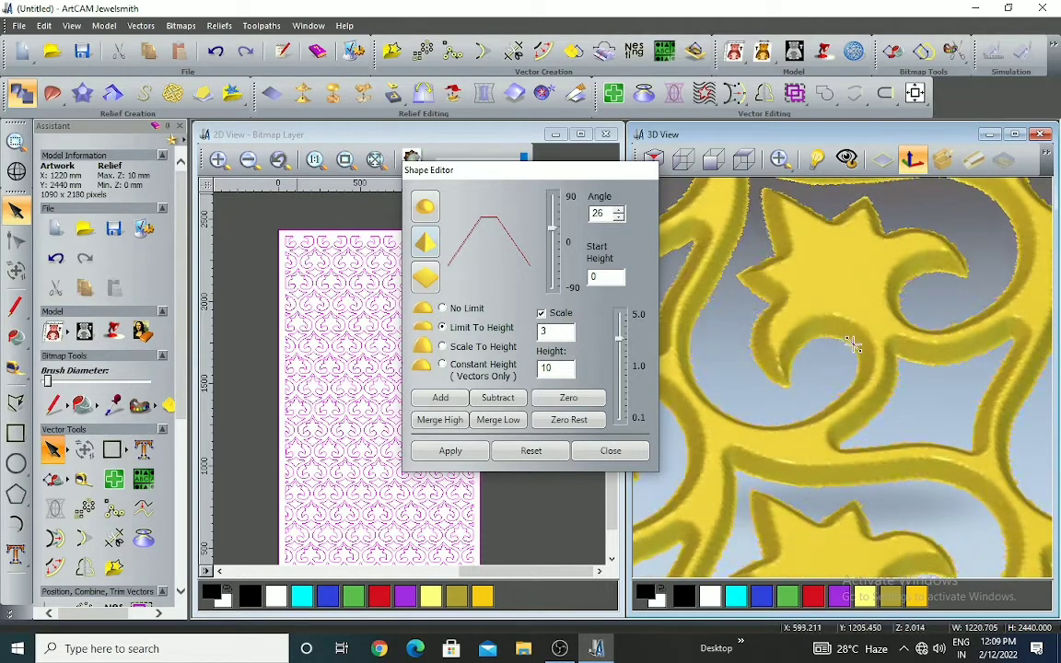
{"action": "scroll", "coordinate": [864, 382], "scroll_direction": "down", "scroll_amount": 6}
{"action": "scroll", "coordinate": [864, 382], "scroll_direction": "down", "scroll_amount": 1}
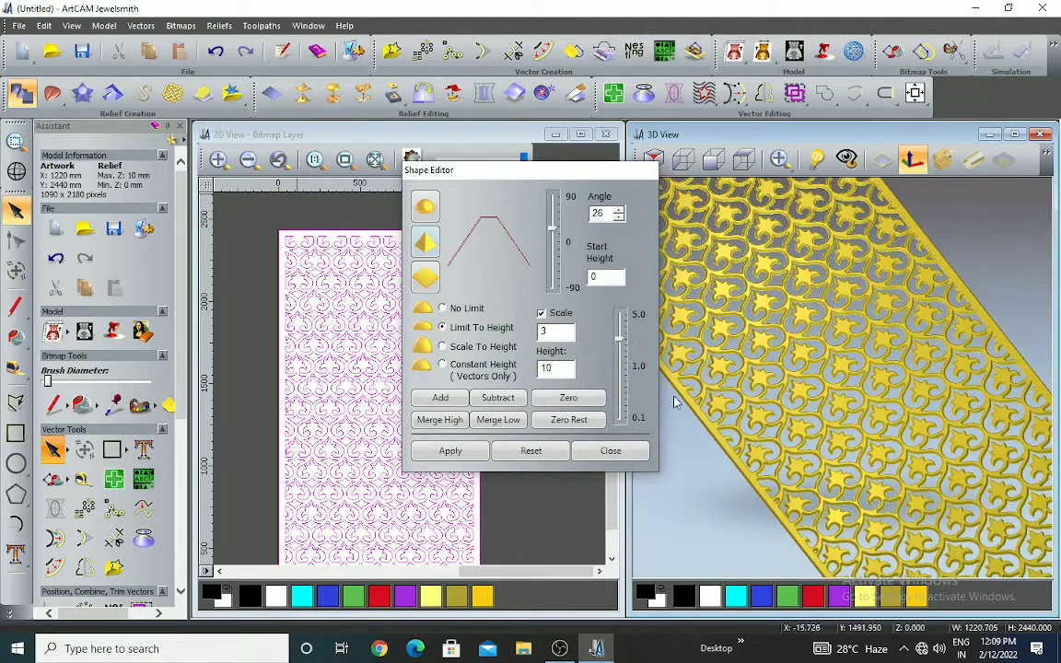
{"action": "left_click", "coordinate": [888, 163]}
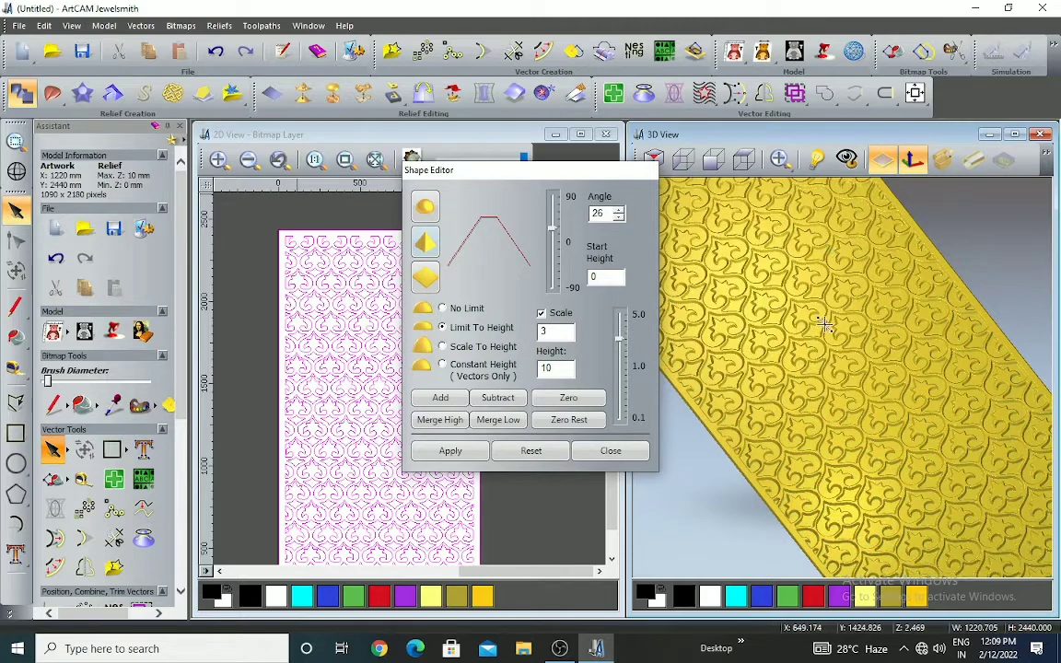
{"action": "scroll", "coordinate": [845, 339], "scroll_direction": "down", "scroll_amount": 3}
{"action": "scroll", "coordinate": [912, 433], "scroll_direction": "up", "scroll_amount": 2}
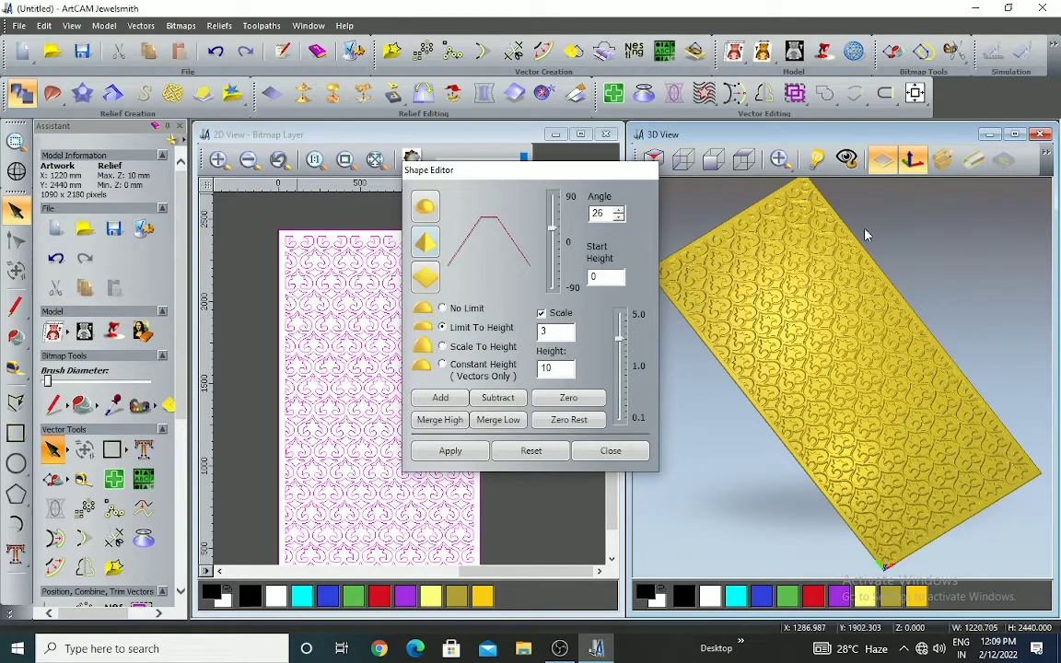
{"action": "left_click", "coordinate": [883, 161]}
{"action": "scroll", "coordinate": [907, 322], "scroll_direction": "up", "scroll_amount": 4}
{"action": "scroll", "coordinate": [908, 331], "scroll_direction": "down", "scroll_amount": 4}
{"action": "left_click_drag", "start_coordinate": [909, 330], "coordinate": [933, 363]}
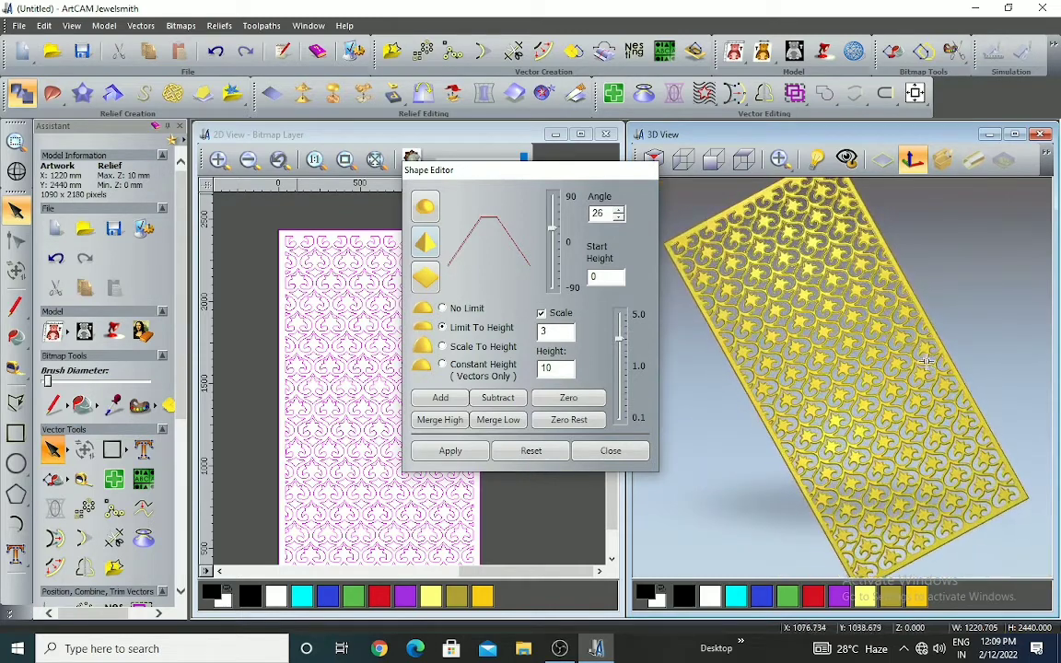
{"action": "left_click", "coordinate": [883, 161]}
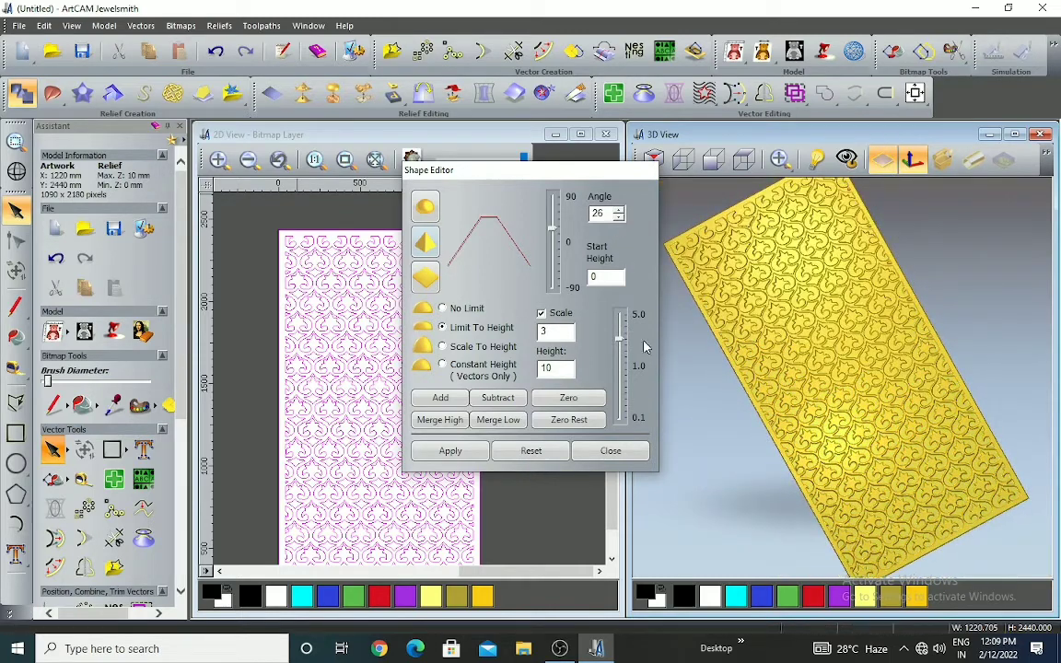
Close the Shape Editor and reselect the scroll lattice together with its border in the 2D view
{"action": "left_click", "coordinate": [618, 458]}
{"action": "scroll", "coordinate": [520, 334], "scroll_direction": "down", "scroll_amount": 3}
{"action": "scroll", "coordinate": [532, 471], "scroll_direction": "up", "scroll_amount": 3}
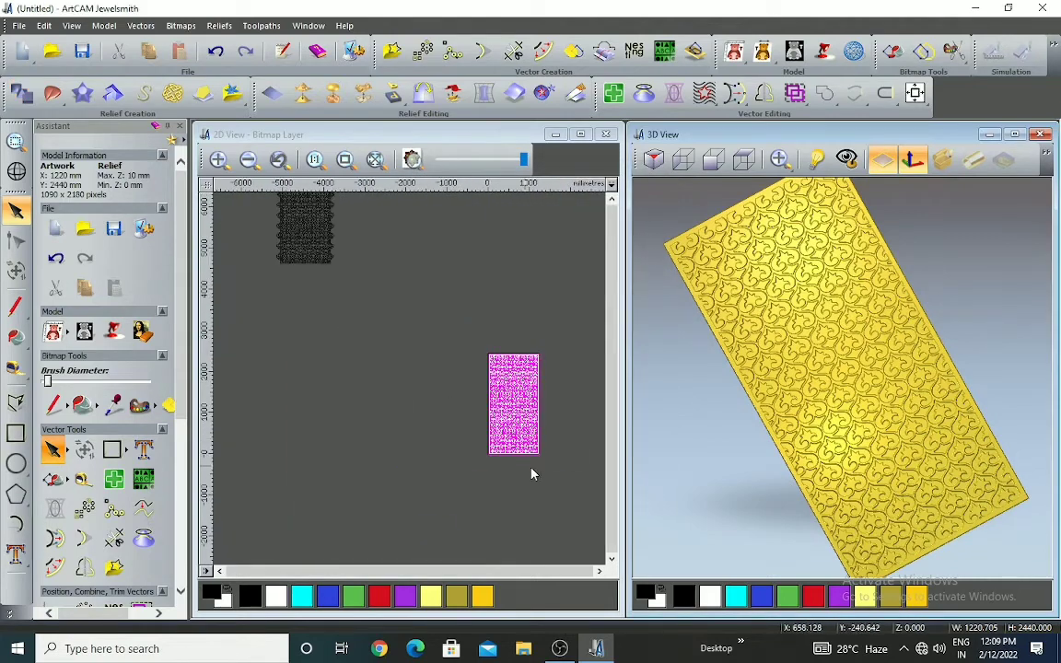
{"action": "scroll", "coordinate": [354, 293], "scroll_direction": "down", "scroll_amount": 2}
{"action": "scroll", "coordinate": [359, 288], "scroll_direction": "up", "scroll_amount": 1}
{"action": "scroll", "coordinate": [489, 353], "scroll_direction": "down", "scroll_amount": 1}
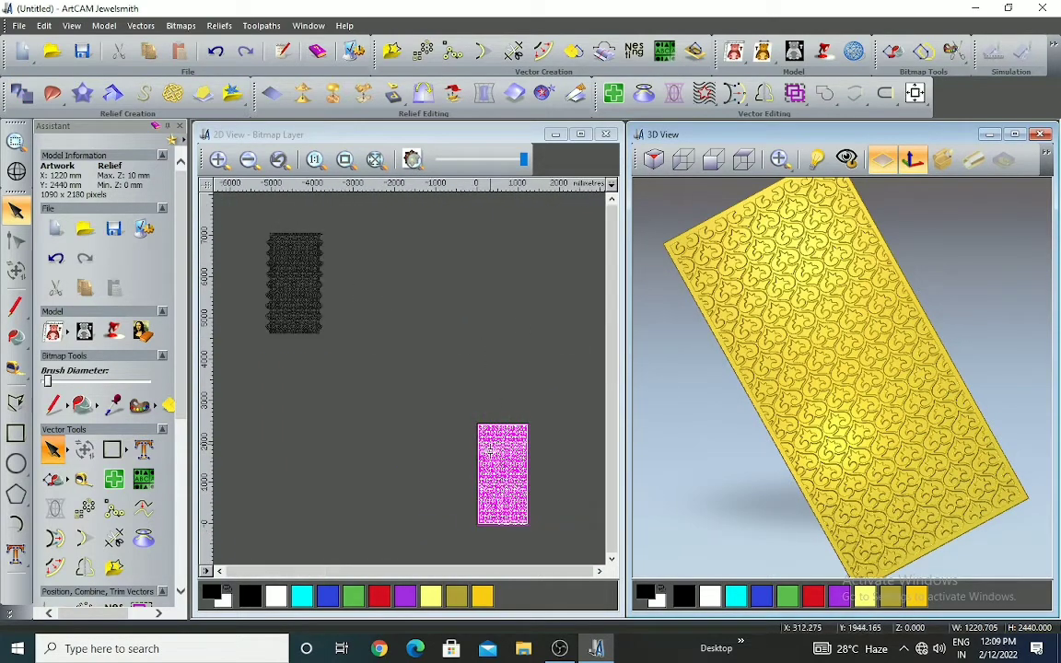
{"action": "scroll", "coordinate": [494, 454], "scroll_direction": "up", "scroll_amount": 1}
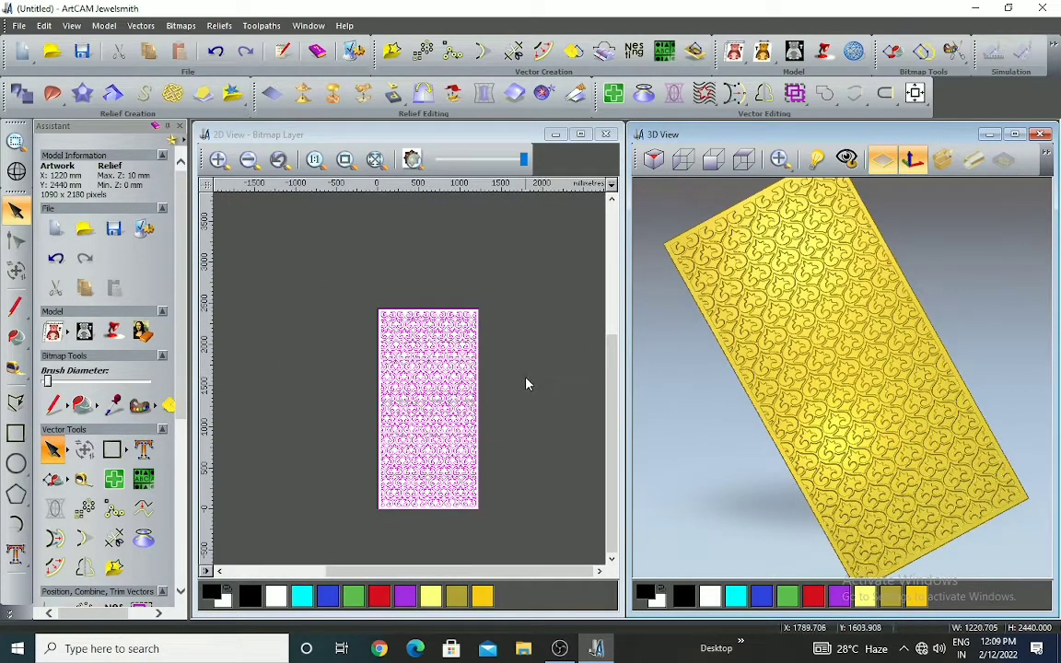
{"action": "left_click", "coordinate": [542, 413]}
{"action": "scroll", "coordinate": [710, 387], "scroll_direction": "up", "scroll_amount": 2}
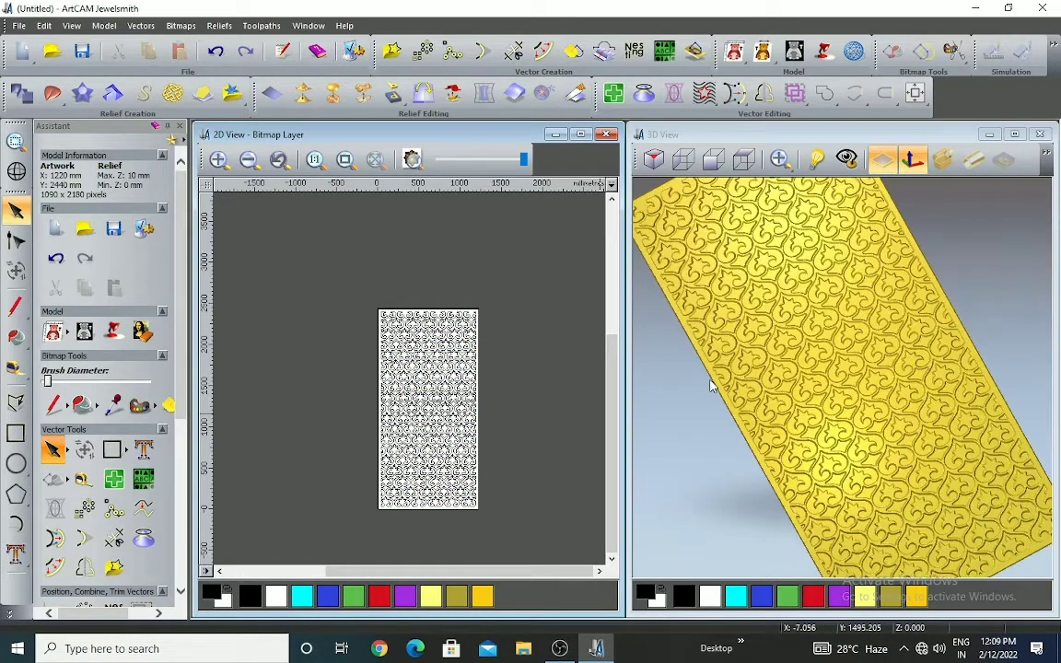
{"action": "scroll", "coordinate": [742, 365], "scroll_direction": "up", "scroll_amount": 1}
{"action": "scroll", "coordinate": [724, 293], "scroll_direction": "down", "scroll_amount": 2}
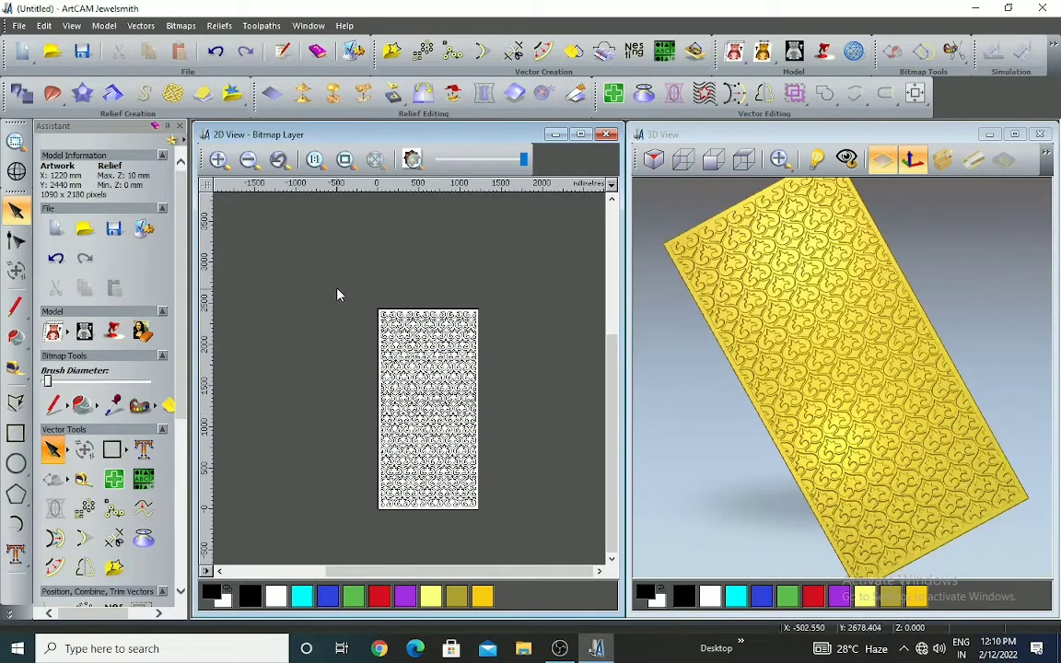
{"action": "scroll", "coordinate": [370, 505], "scroll_direction": "up", "scroll_amount": 3}
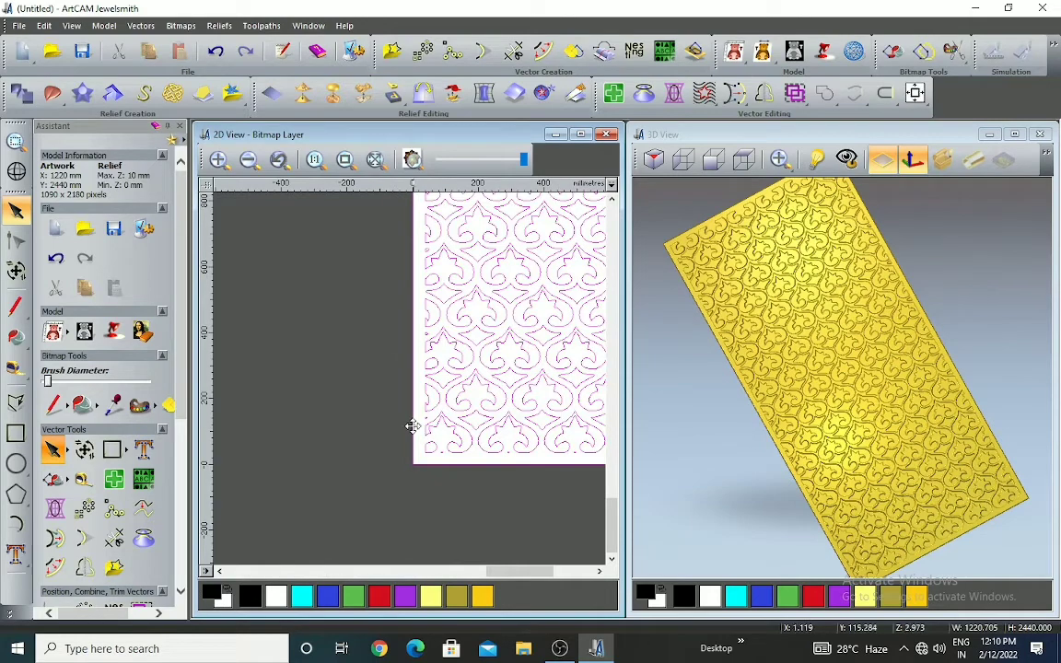
{"action": "scroll", "coordinate": [410, 428], "scroll_direction": "down", "scroll_amount": 3}
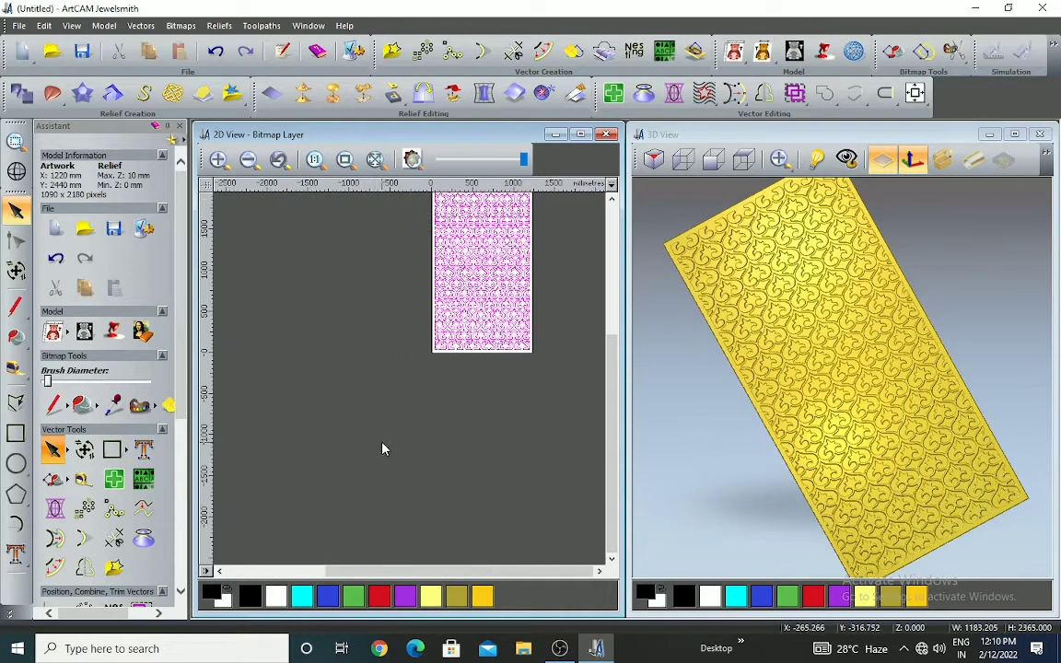
{"action": "scroll", "coordinate": [437, 315], "scroll_direction": "up", "scroll_amount": 3}
{"action": "scroll", "coordinate": [376, 367], "scroll_direction": "down", "scroll_amount": 5}
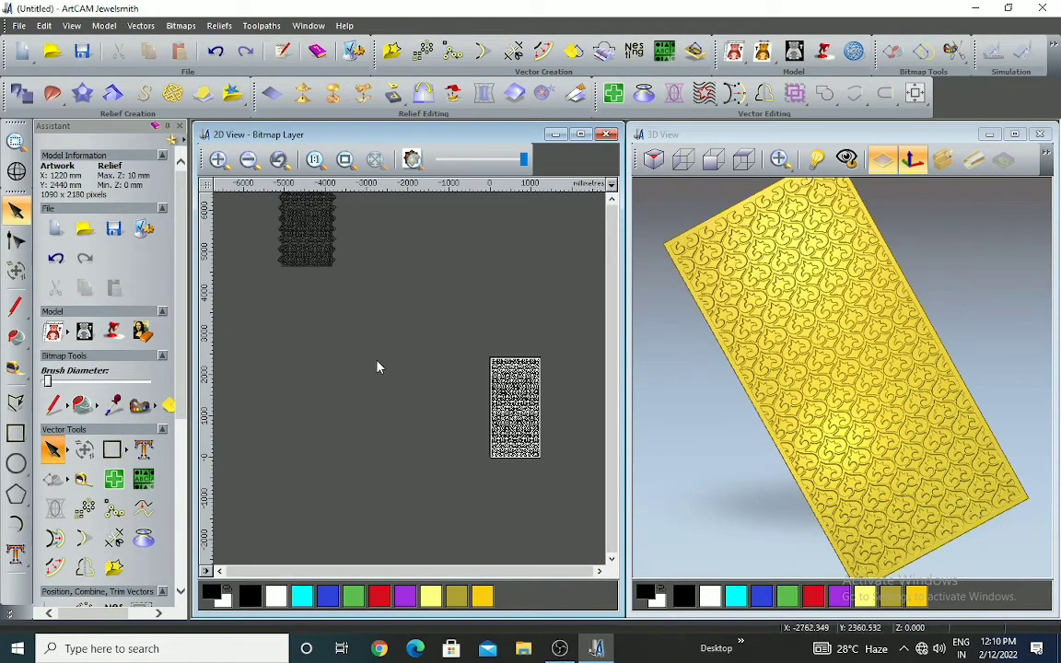
{"action": "scroll", "coordinate": [576, 464], "scroll_direction": "up", "scroll_amount": 1}
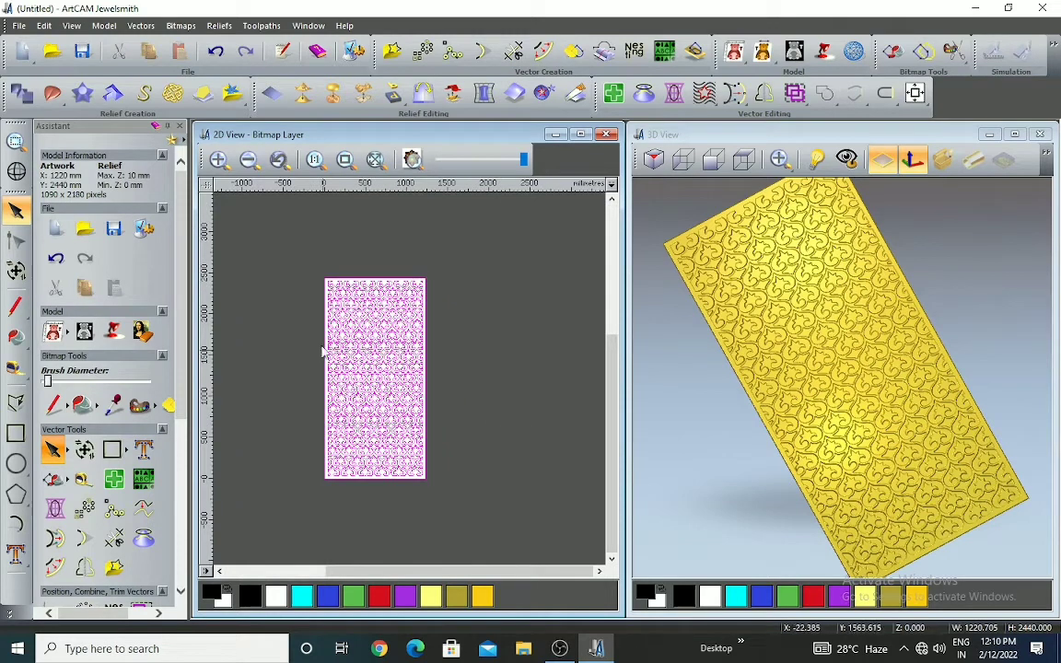
Start a Machine Relief toolpath with the area to machine set to the selected vectors
{"action": "left_click", "coordinate": [306, 27]}
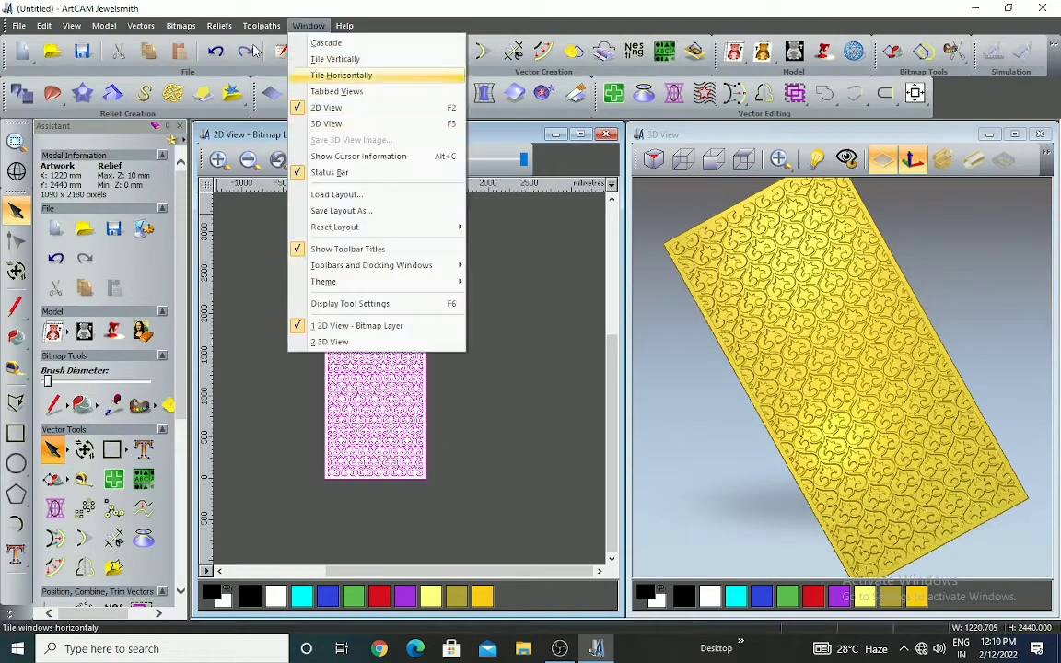
{"action": "mouse_move", "coordinate": [270, 26]}
{"action": "left_click", "coordinate": [341, 97]}
{"action": "left_click", "coordinate": [463, 114]}
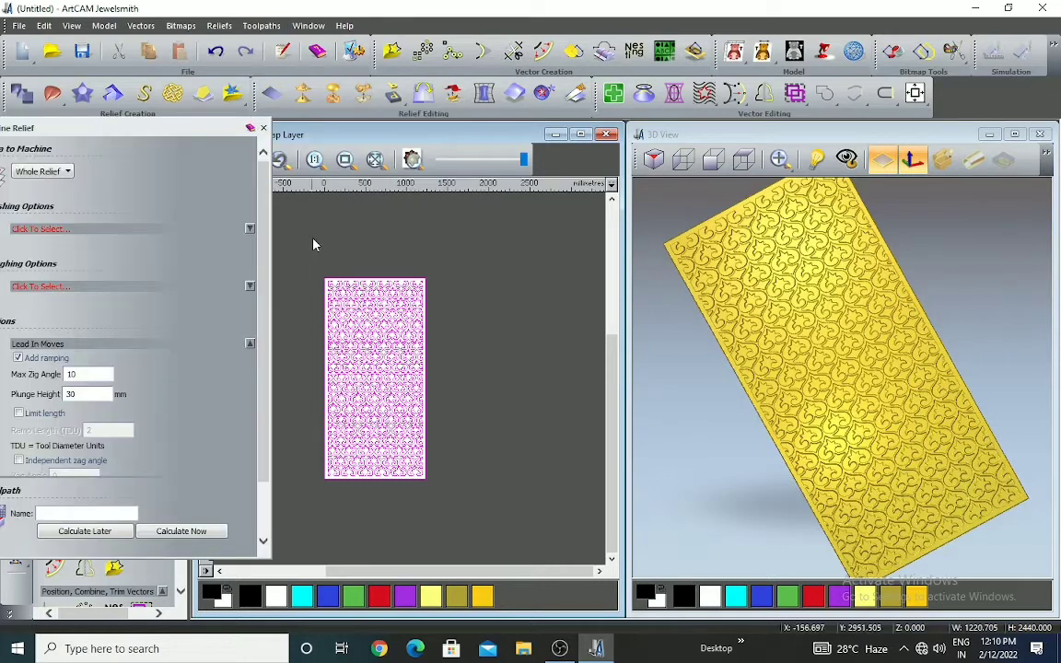
{"action": "left_click", "coordinate": [66, 171]}
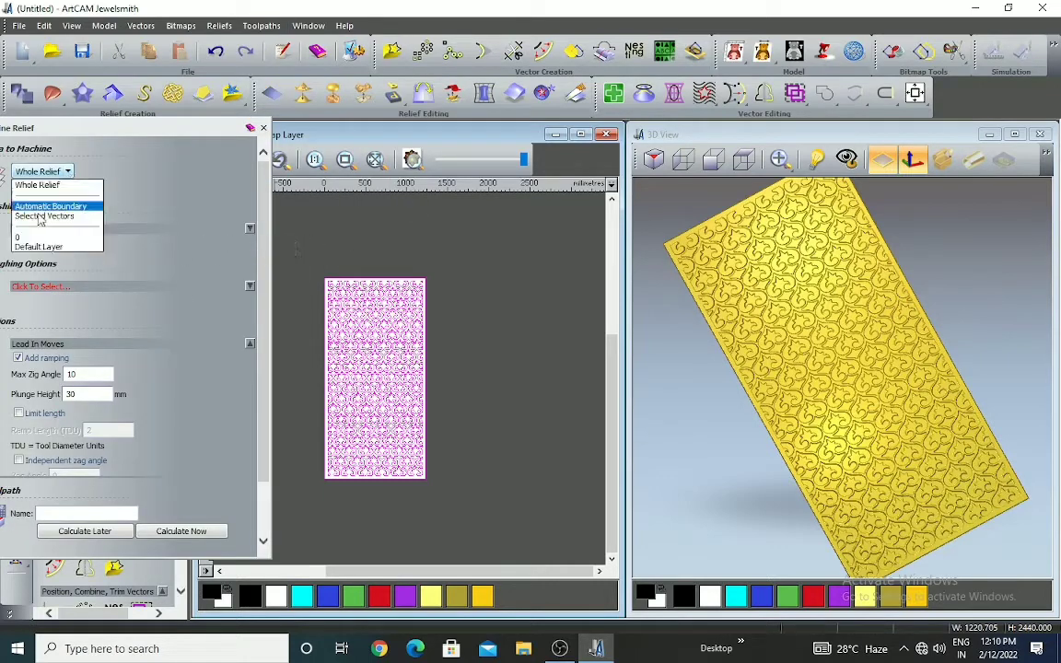
{"action": "left_click", "coordinate": [42, 212]}
Choose the Ball Nose 6 mm finishing tool and define the material as 10 mm thick with zero offsets
{"action": "left_click", "coordinate": [250, 233]}
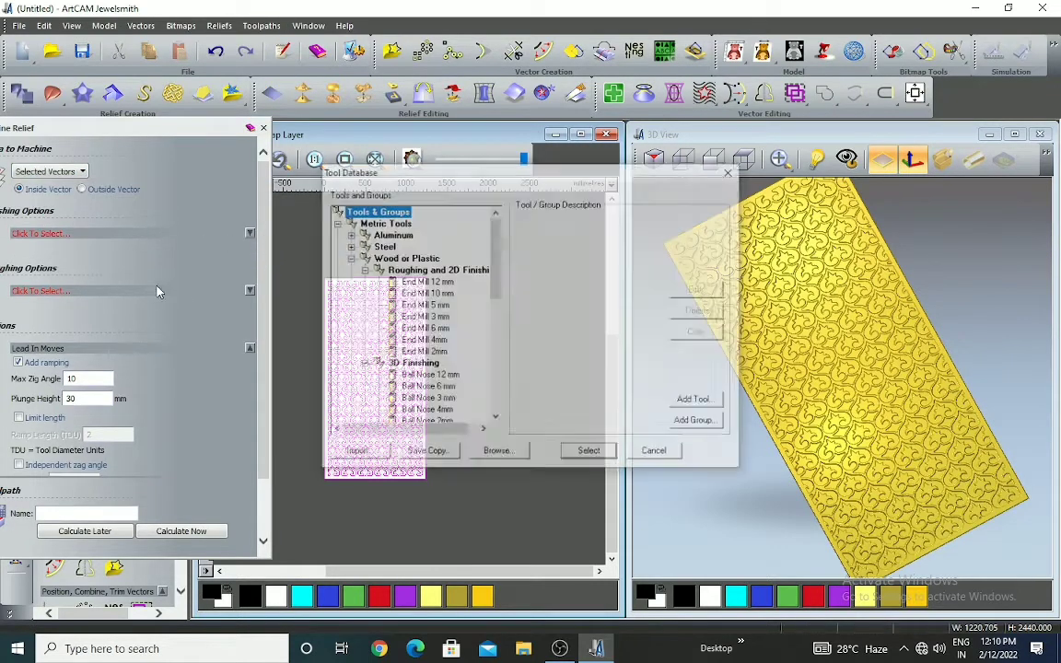
{"action": "left_click", "coordinate": [427, 388]}
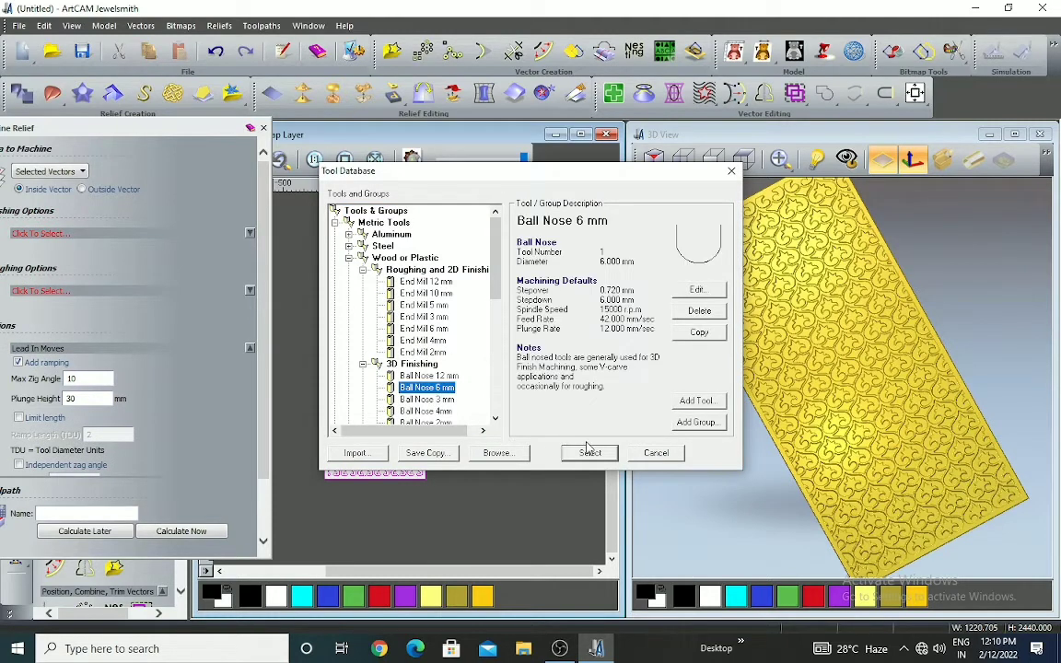
{"action": "left_click", "coordinate": [590, 454]}
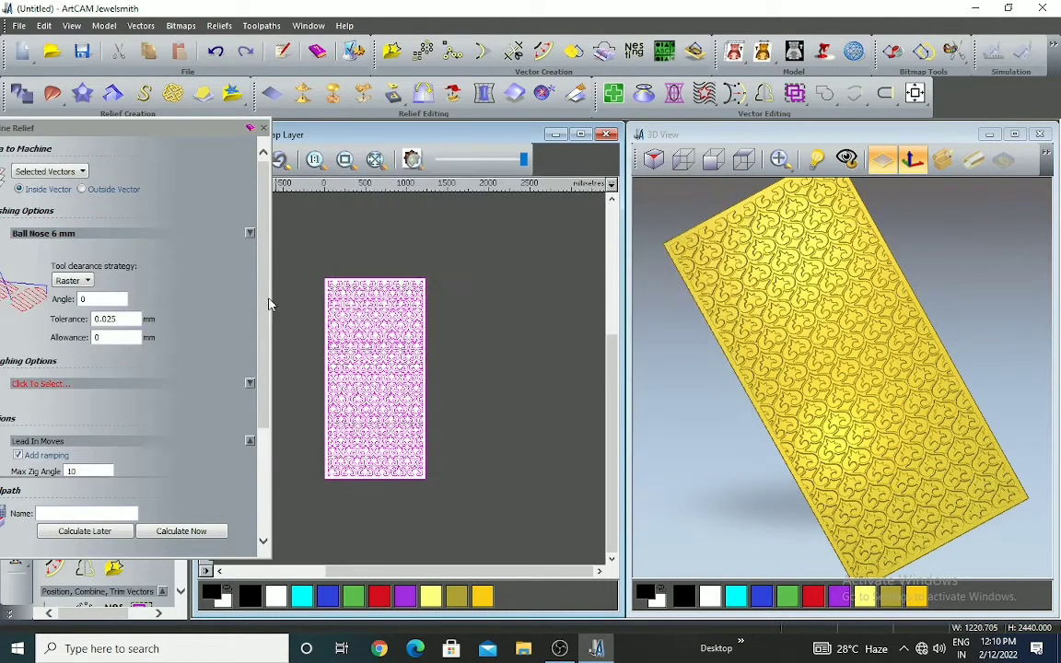
{"action": "scroll", "coordinate": [245, 352], "scroll_direction": "down", "scroll_amount": 5}
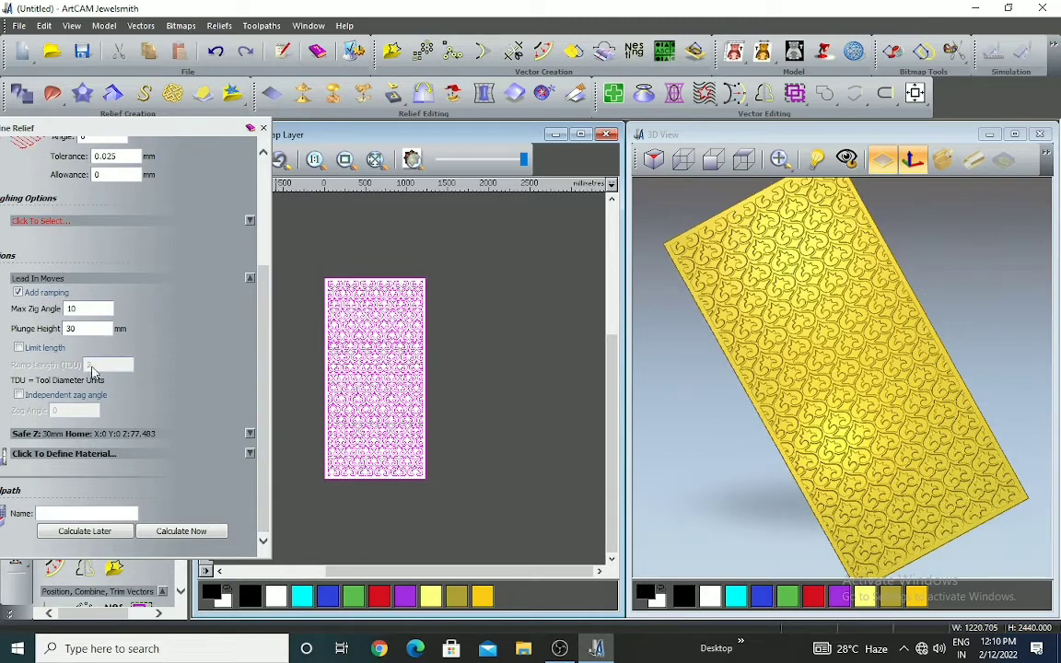
{"action": "left_click", "coordinate": [248, 454]}
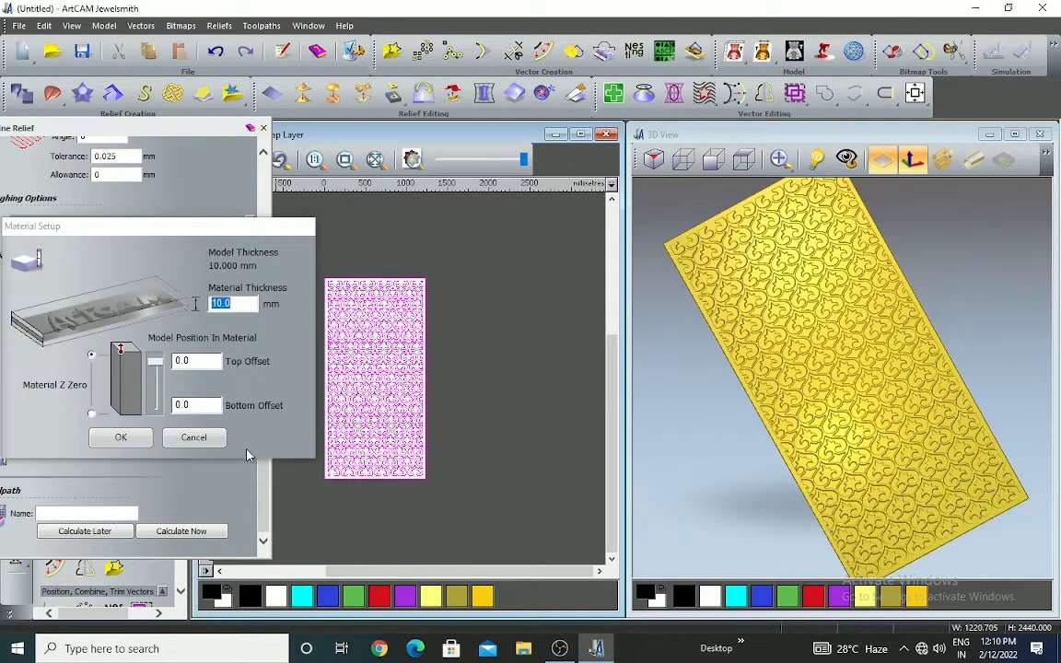
{"action": "left_click", "coordinate": [139, 441]}
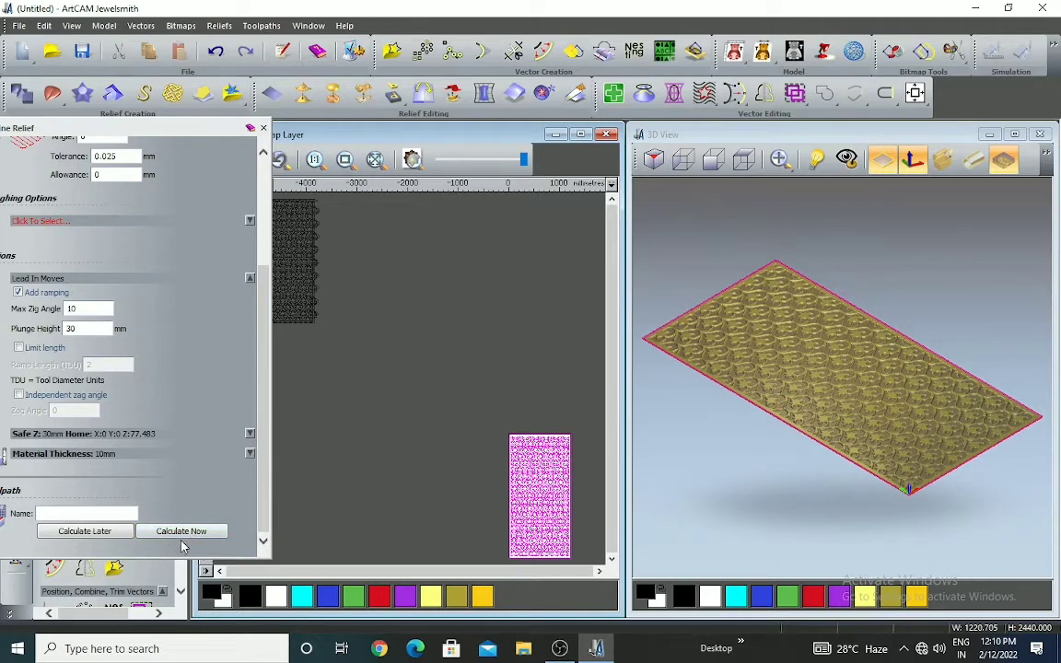
Try to calculate the Machine Relief toolpath inside the selected vectors with the Raster strategy
{"action": "left_click", "coordinate": [180, 531]}
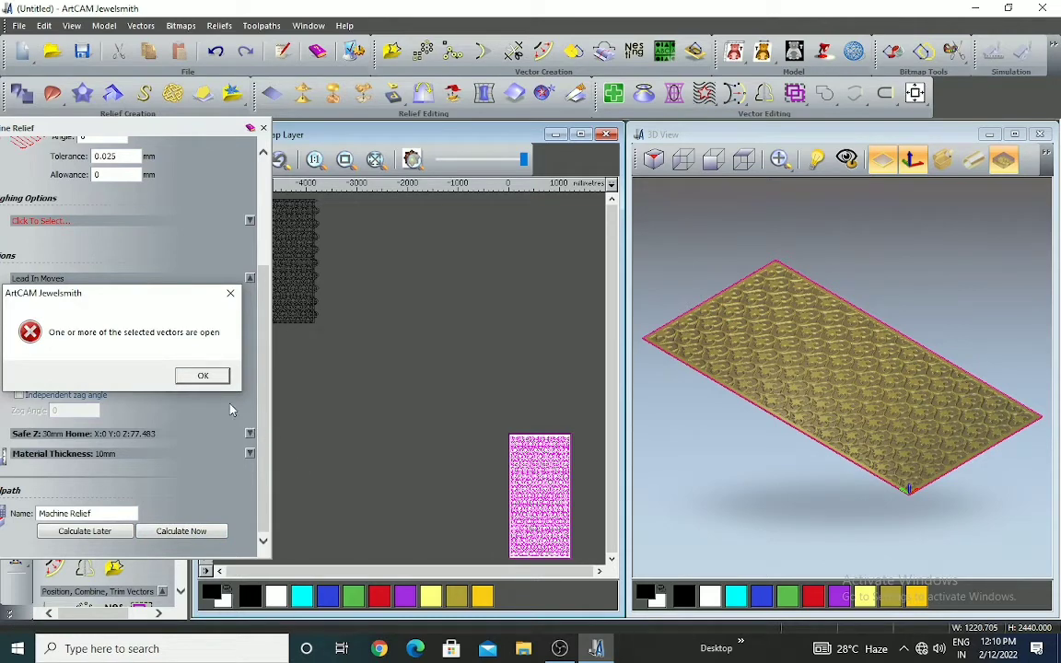
{"action": "left_click", "coordinate": [203, 377]}
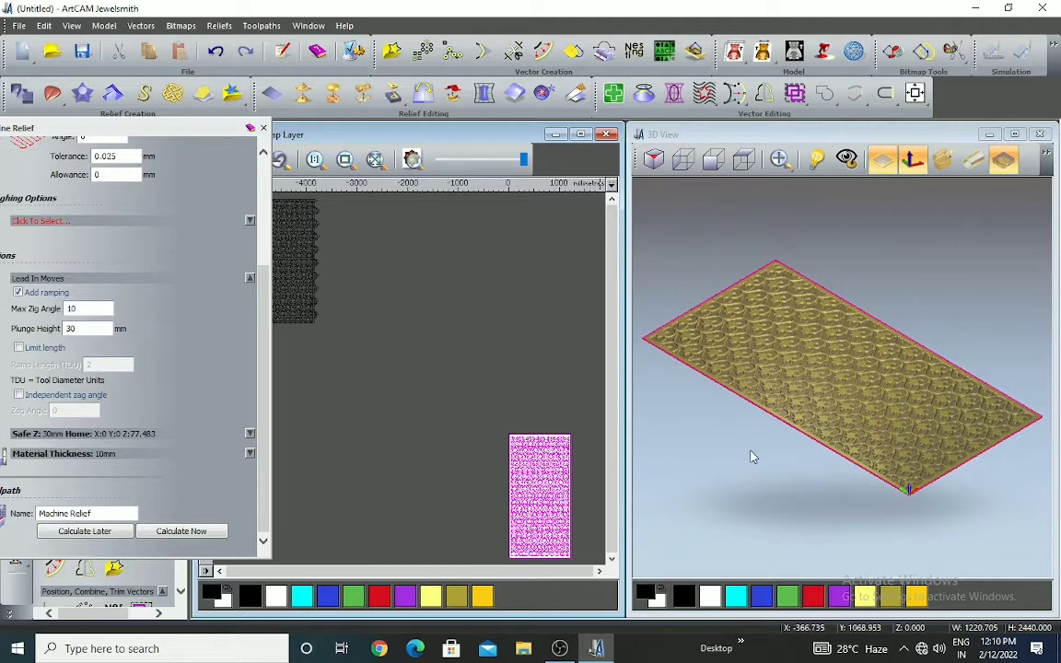
{"action": "scroll", "coordinate": [750, 457], "scroll_direction": "up", "scroll_amount": 2}
{"action": "scroll", "coordinate": [728, 461], "scroll_direction": "down", "scroll_amount": 1}
{"action": "scroll", "coordinate": [126, 535], "scroll_direction": "up", "scroll_amount": 1}
{"action": "scroll", "coordinate": [135, 532], "scroll_direction": "down", "scroll_amount": 1}
{"action": "scroll", "coordinate": [461, 479], "scroll_direction": "down", "scroll_amount": 1}
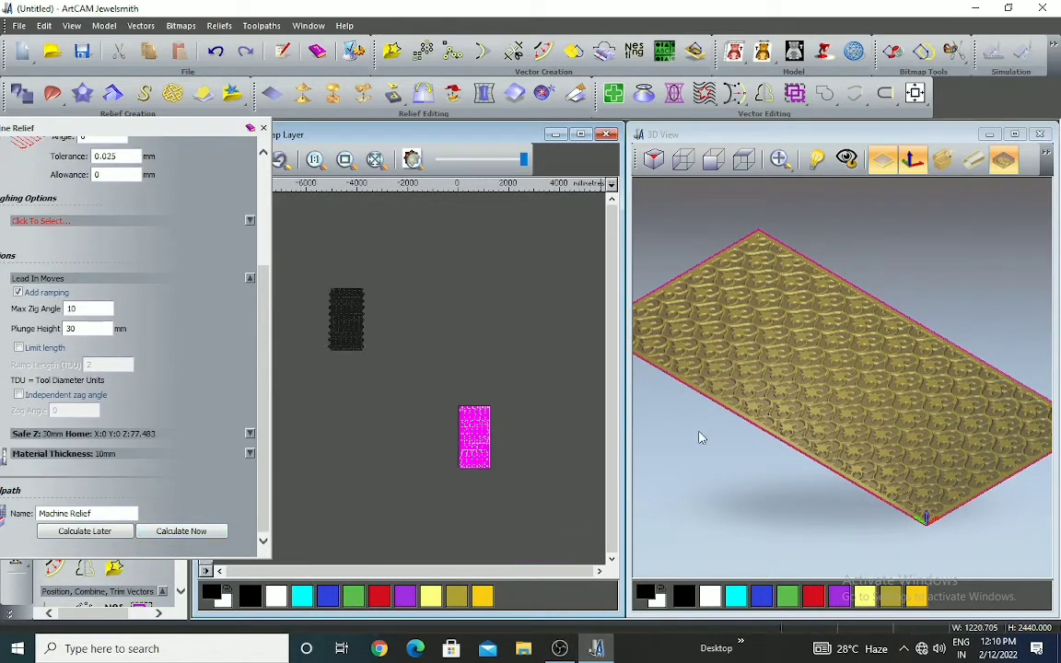
Set the tool clearance strategy to Raster (Classic) and calculate the toolpath, ignoring open contours and keeping the ramping
{"action": "scroll", "coordinate": [860, 379], "scroll_direction": "up", "scroll_amount": 2}
{"action": "scroll", "coordinate": [915, 425], "scroll_direction": "down", "scroll_amount": 3}
{"action": "scroll", "coordinate": [265, 379], "scroll_direction": "up", "scroll_amount": 3}
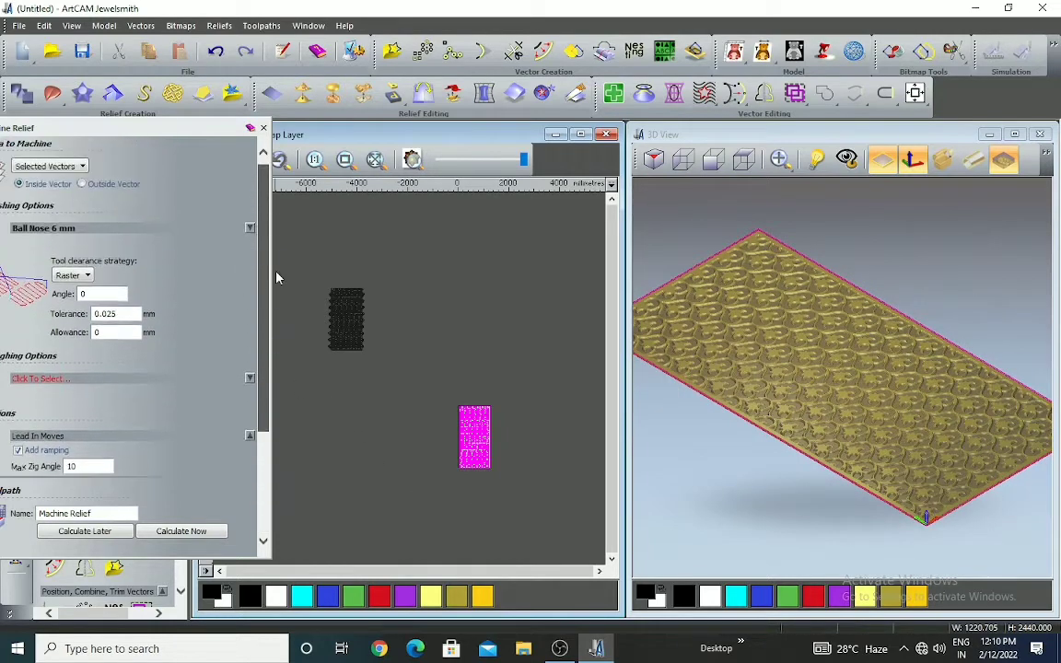
{"action": "left_click", "coordinate": [87, 277]}
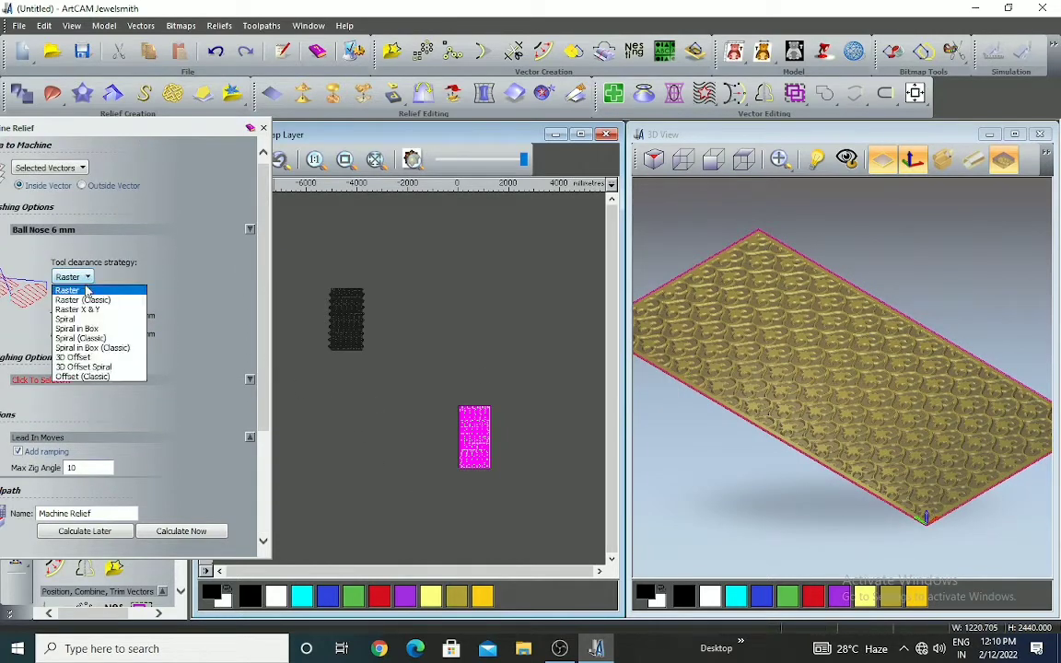
{"action": "left_click", "coordinate": [78, 298]}
{"action": "left_click", "coordinate": [184, 533]}
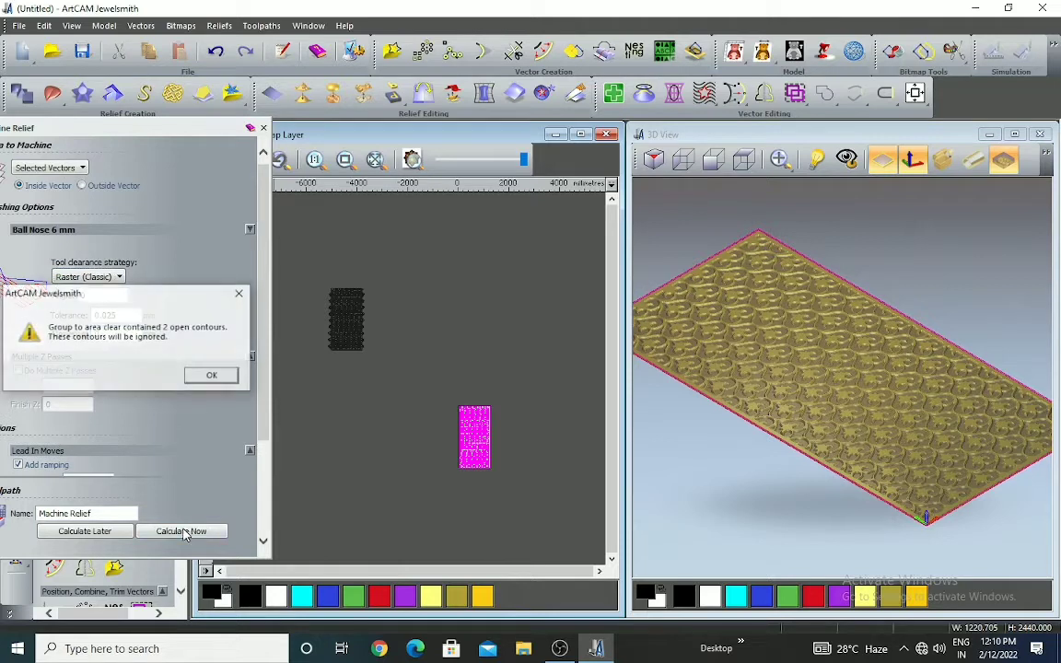
{"action": "left_click", "coordinate": [212, 377]}
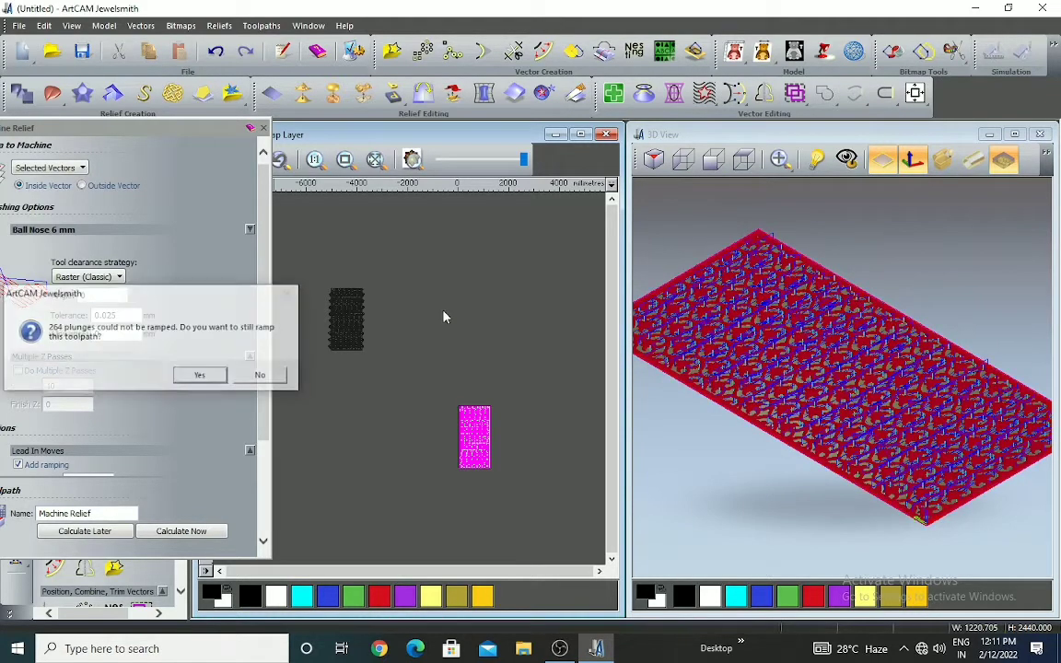
{"action": "left_click", "coordinate": [202, 376]}
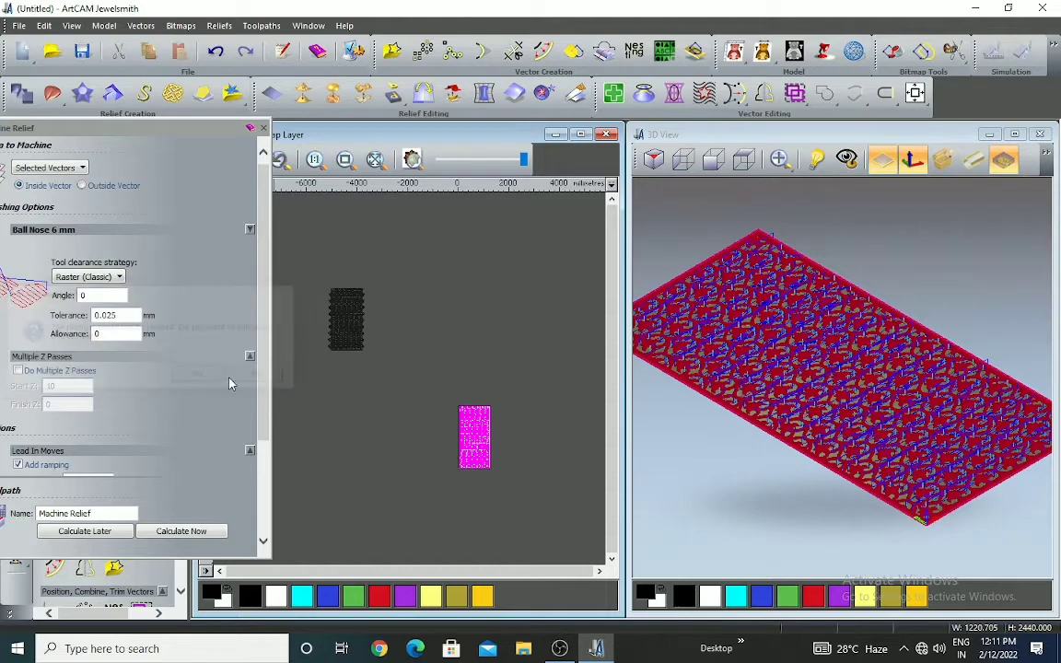
Switch the tool clearance strategy back to Raster and try to calculate the Machine Relief toolpath again
{"action": "left_click", "coordinate": [114, 277]}
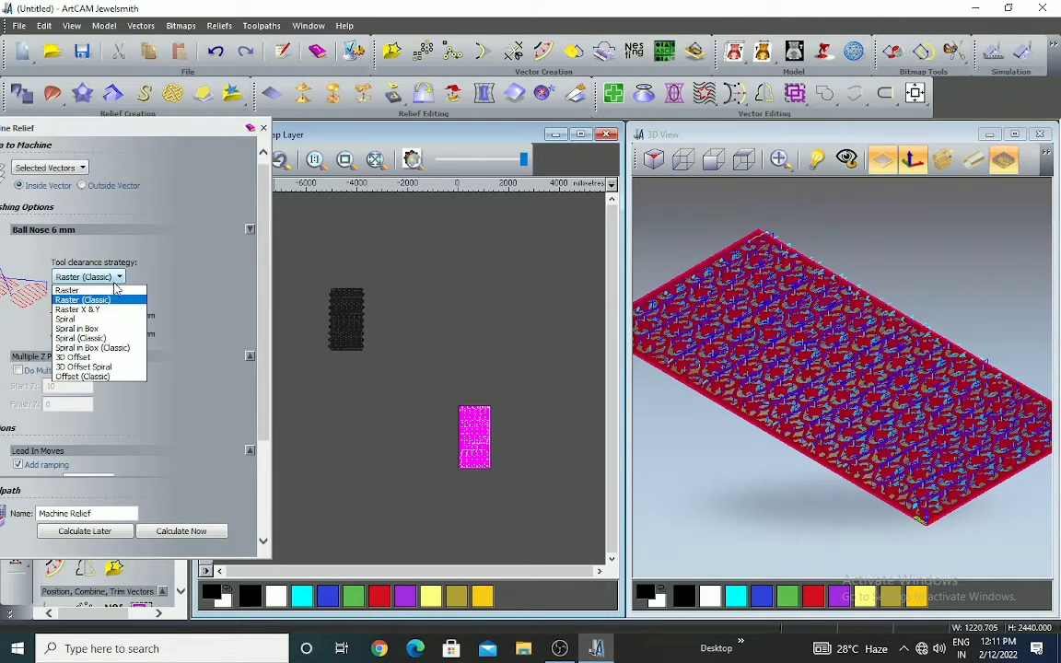
{"action": "left_click", "coordinate": [81, 291]}
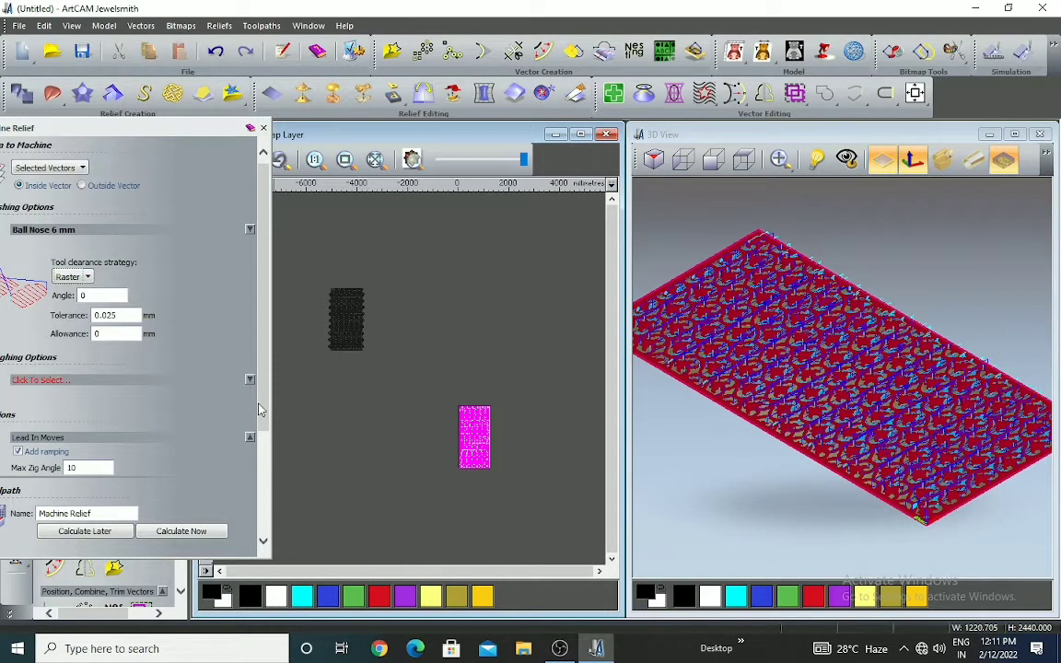
{"action": "scroll", "coordinate": [165, 415], "scroll_direction": "down", "scroll_amount": 5}
{"action": "left_click", "coordinate": [195, 535]}
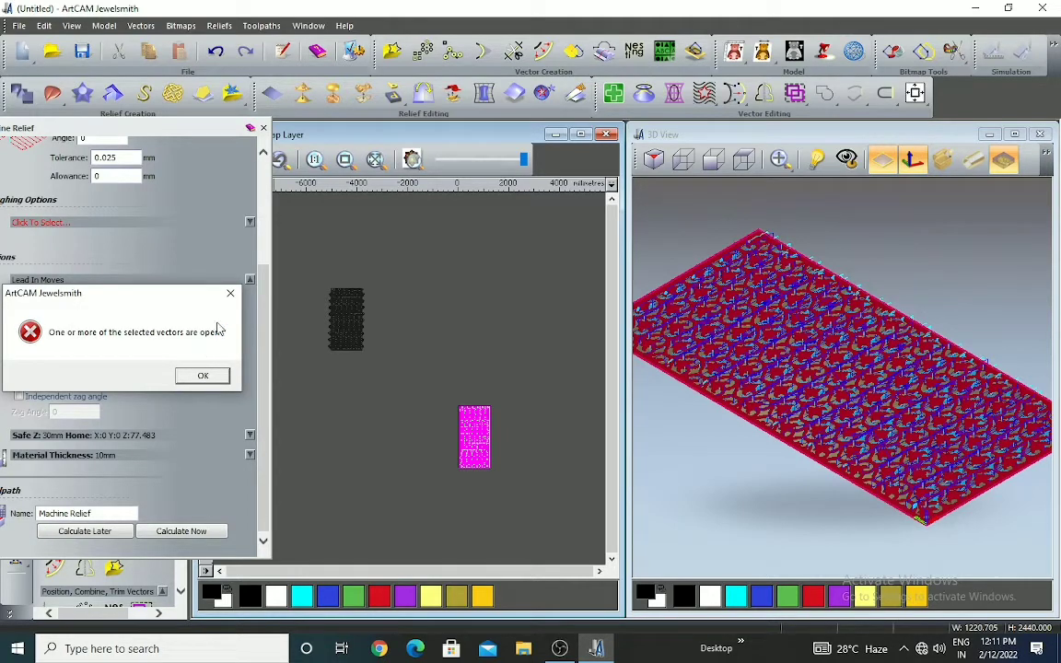
Select only the outer border rectangle and calculate the Machine Relief toolpath inside it with the Raster strategy
{"action": "left_click", "coordinate": [229, 293]}
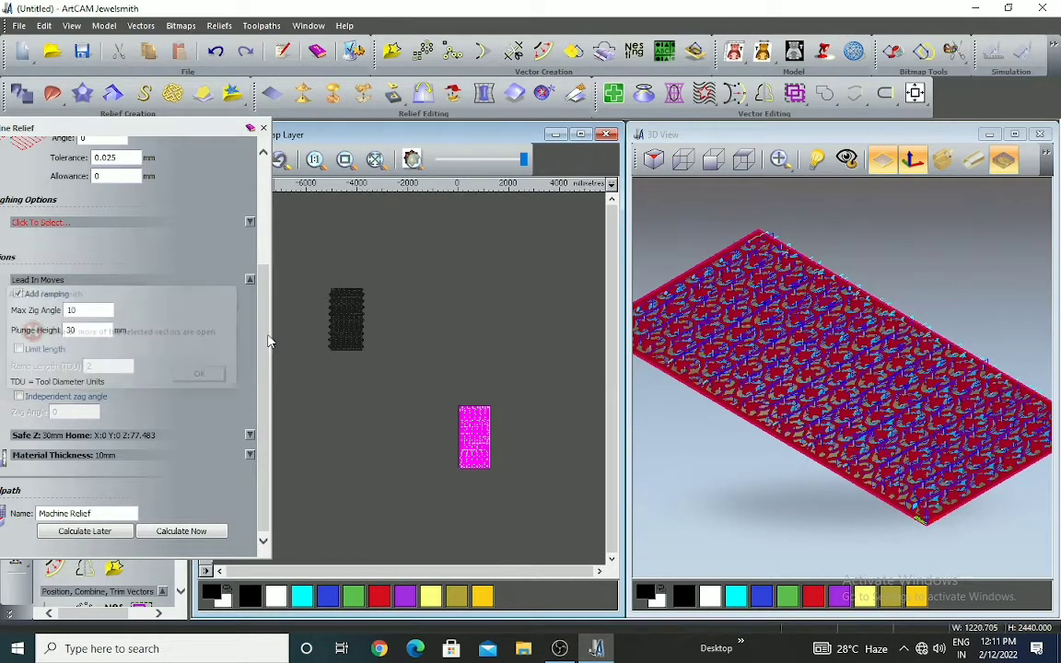
{"action": "left_click", "coordinate": [477, 354]}
{"action": "scroll", "coordinate": [463, 468], "scroll_direction": "up", "scroll_amount": 1}
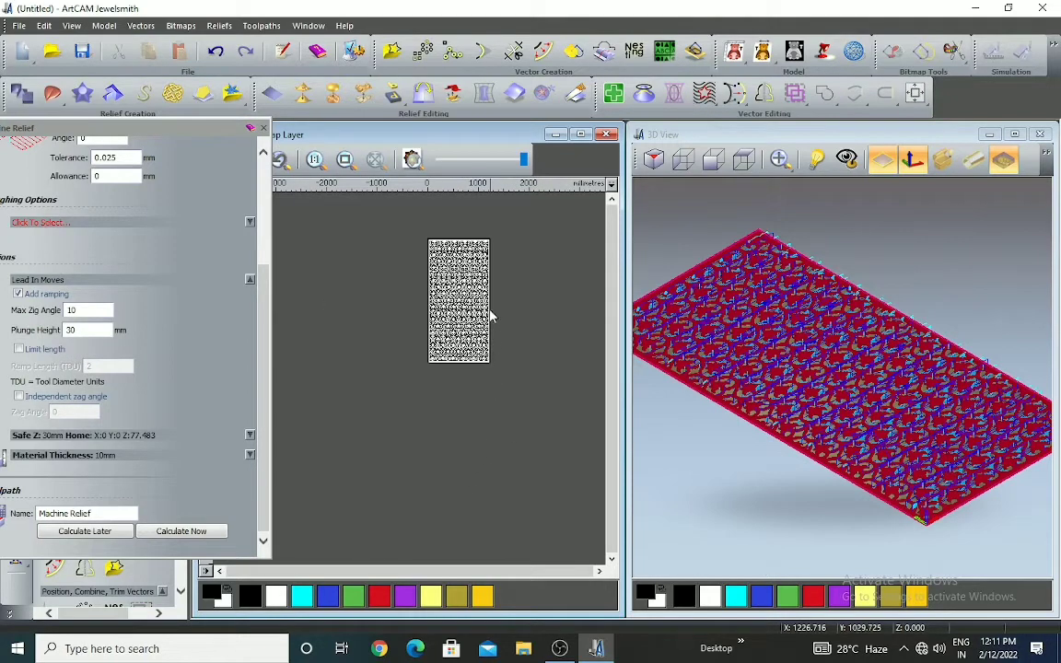
{"action": "scroll", "coordinate": [507, 339], "scroll_direction": "down", "scroll_amount": 1}
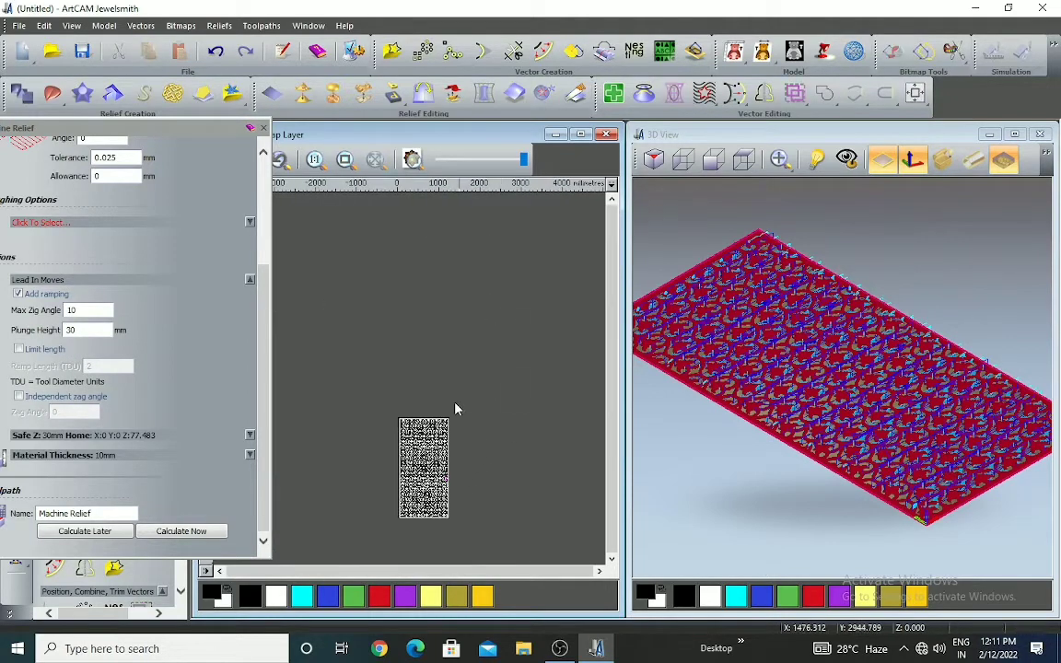
{"action": "scroll", "coordinate": [410, 427], "scroll_direction": "up", "scroll_amount": 1}
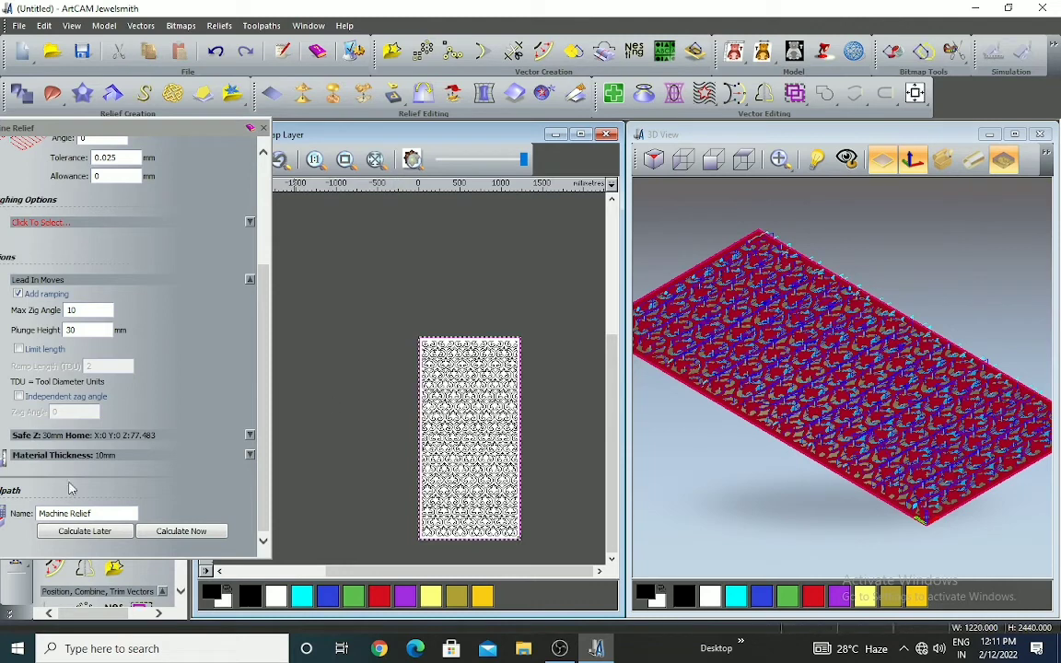
{"action": "left_click", "coordinate": [185, 532]}
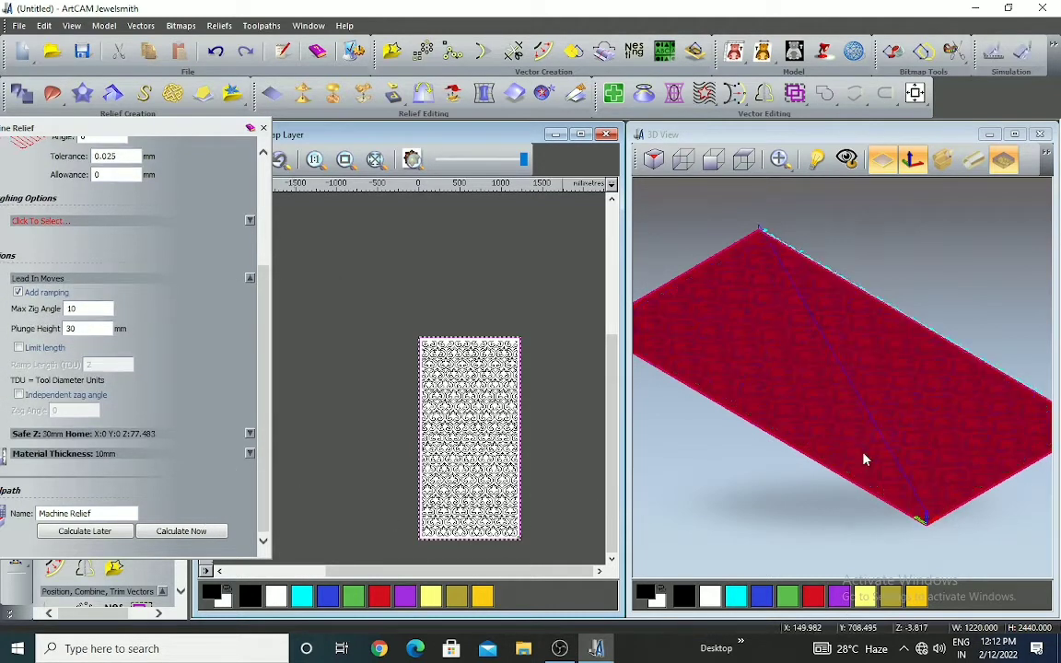
{"action": "scroll", "coordinate": [840, 422], "scroll_direction": "up", "scroll_amount": 2}
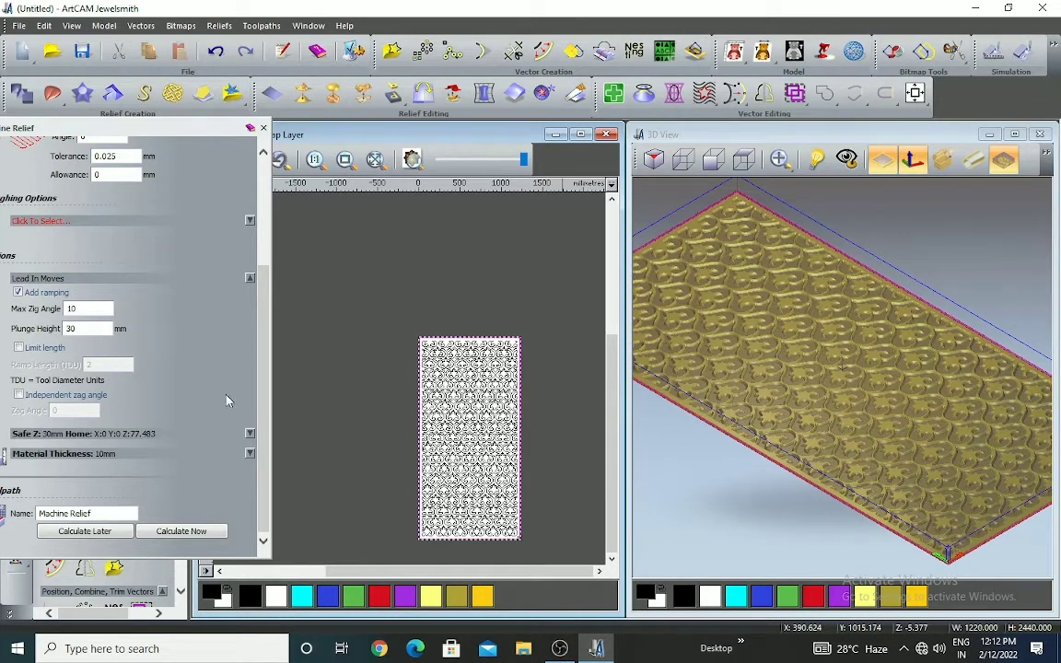
{"action": "scroll", "coordinate": [801, 426], "scroll_direction": "down", "scroll_amount": 3}
{"action": "scroll", "coordinate": [788, 425], "scroll_direction": "up", "scroll_amount": 2}
{"action": "scroll", "coordinate": [789, 426], "scroll_direction": "up", "scroll_amount": 1}
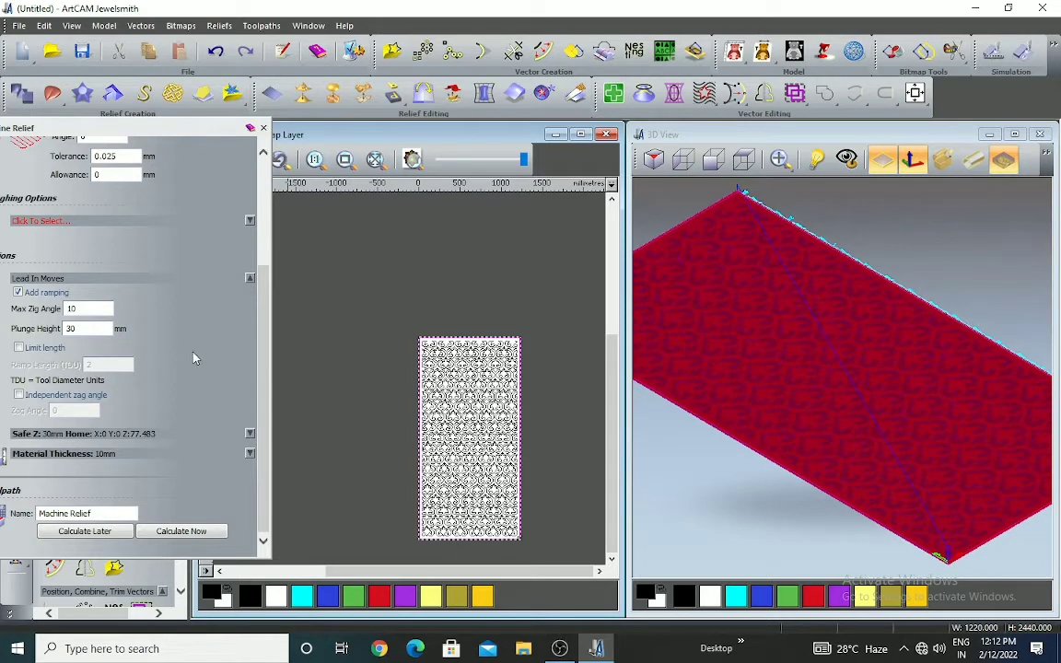
Change the tool clearance strategy to Raster (Classic), recalculate the Machine Relief toolpath and close its settings
{"action": "scroll", "coordinate": [240, 336], "scroll_direction": "up", "scroll_amount": 3}
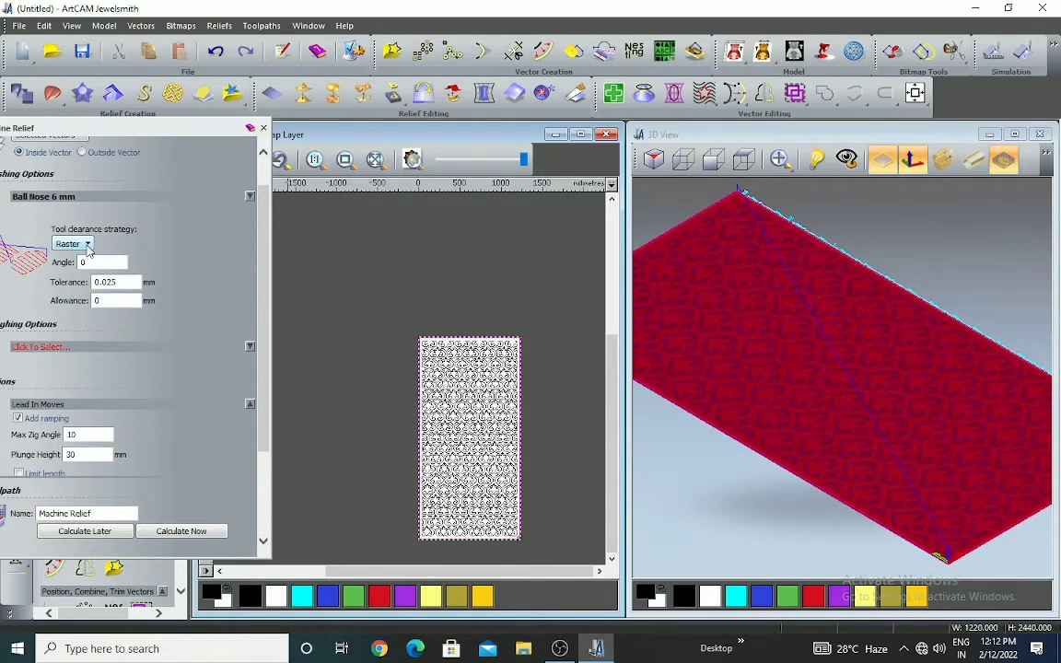
{"action": "left_click", "coordinate": [92, 243]}
{"action": "left_click", "coordinate": [76, 262]}
{"action": "left_click", "coordinate": [202, 534]}
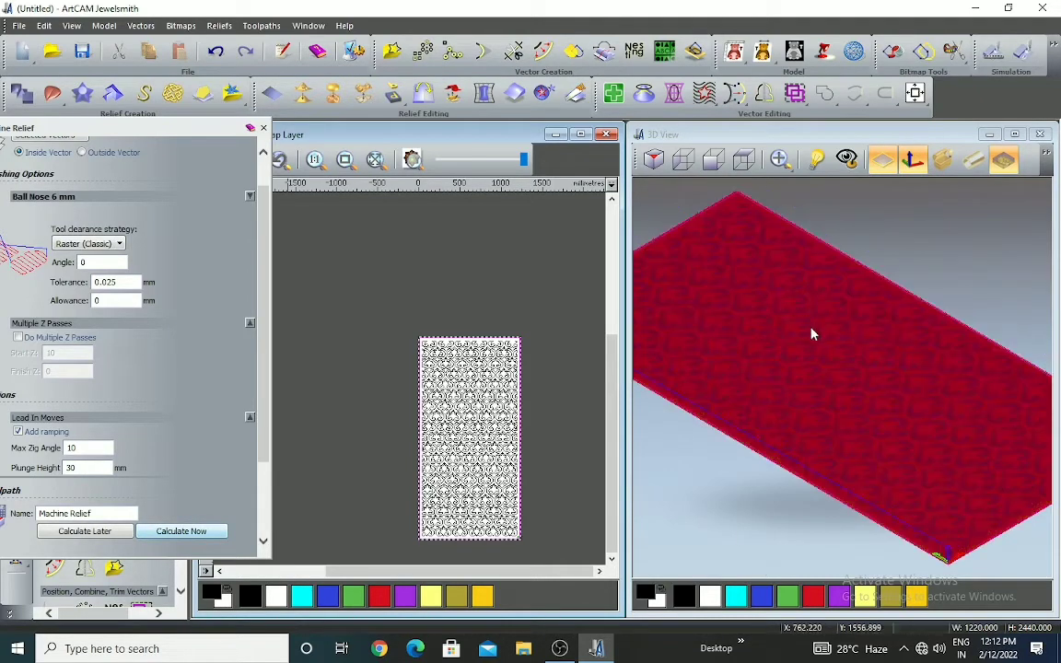
{"action": "scroll", "coordinate": [911, 494], "scroll_direction": "down", "scroll_amount": 1}
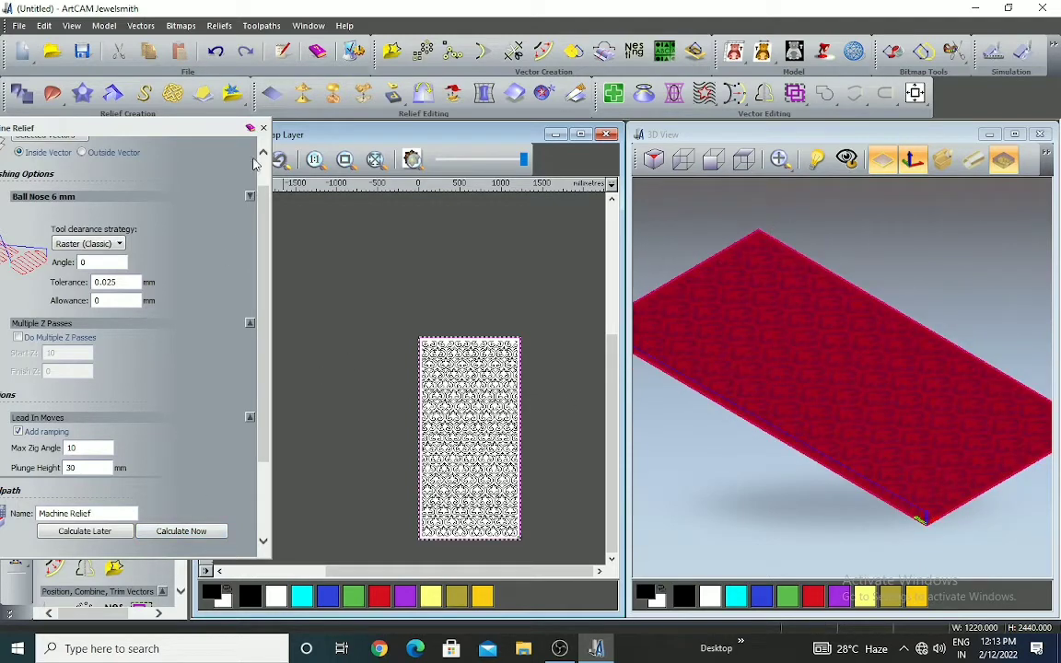
{"action": "left_click", "coordinate": [263, 128]}
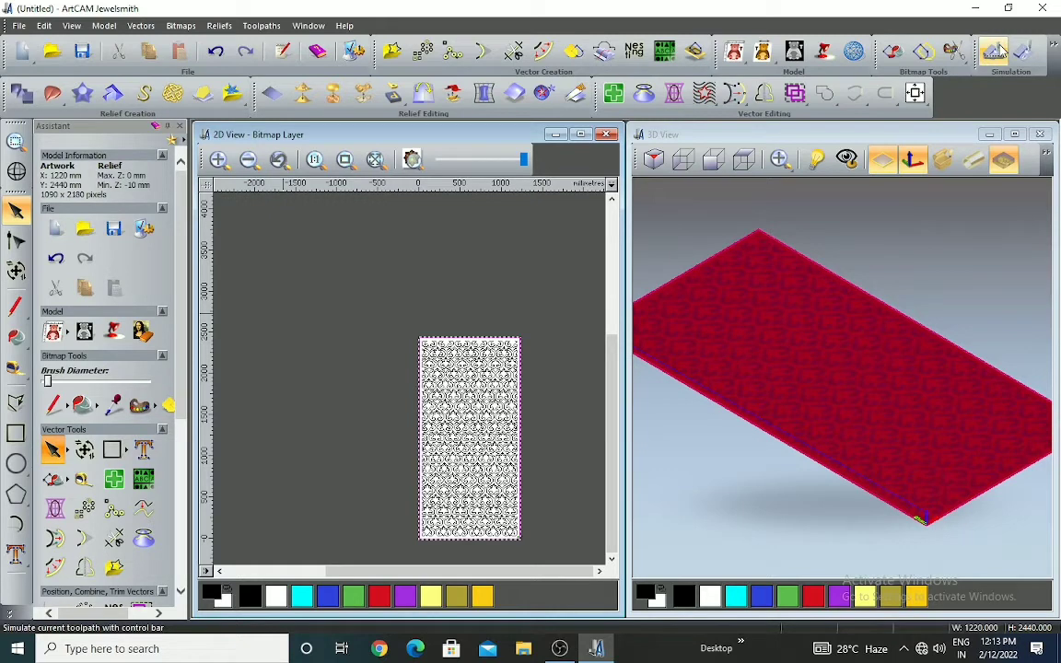
Simulate the Machine Relief toolpath on a whole-model block from 0.0 to -10.0 mm and run it at fast speed
{"action": "left_click", "coordinate": [995, 51]}
{"action": "left_click", "coordinate": [583, 446]}
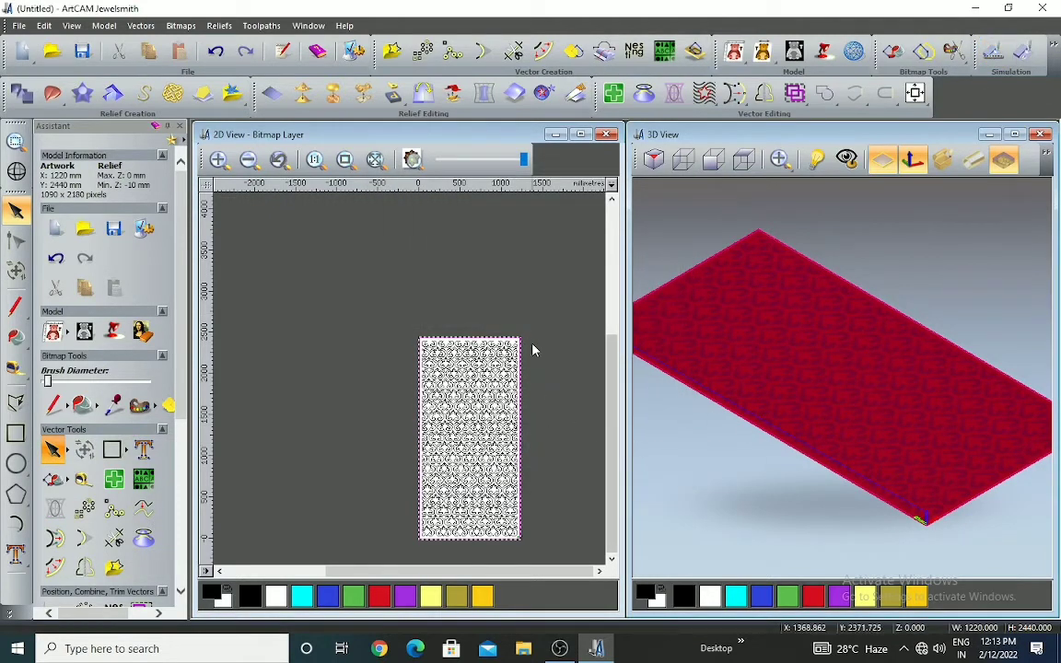
{"action": "left_click", "coordinate": [995, 53]}
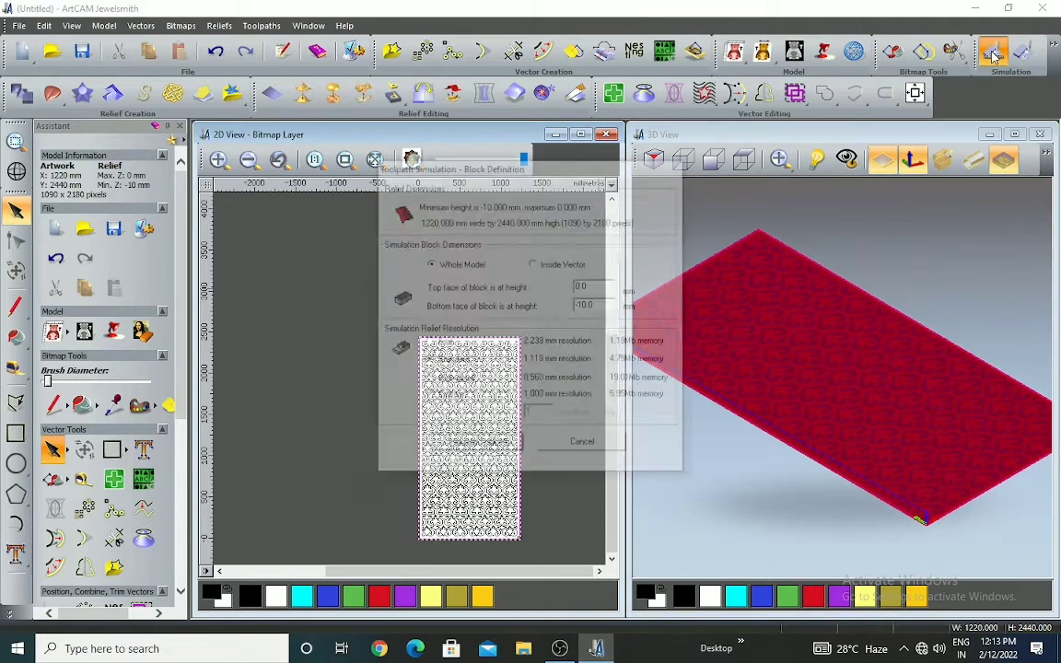
{"action": "left_click", "coordinate": [477, 443]}
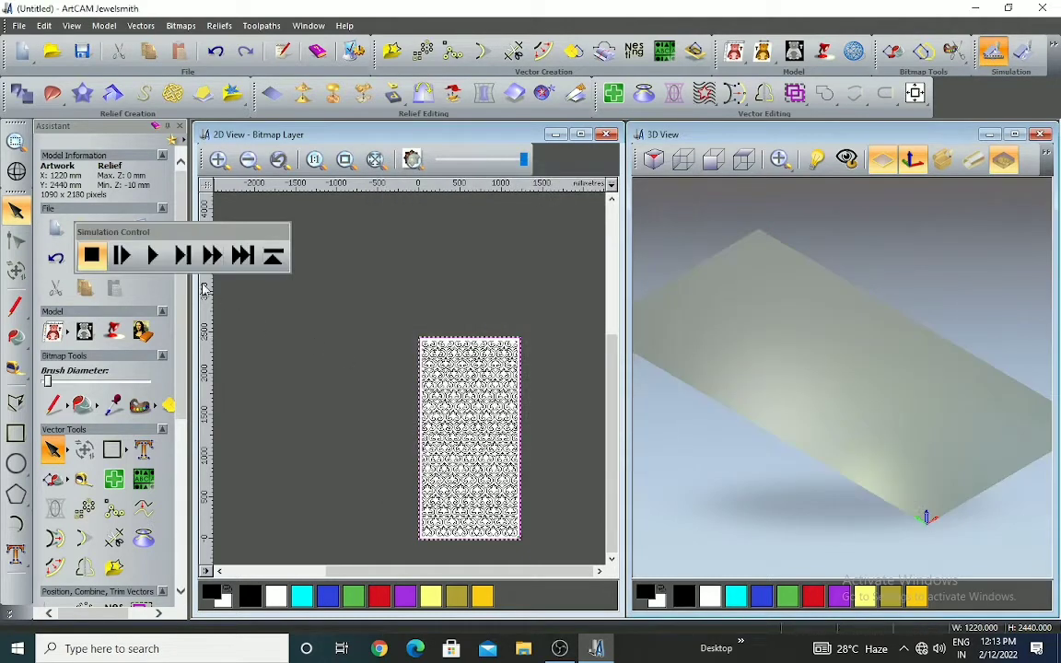
{"action": "left_click", "coordinate": [152, 255]}
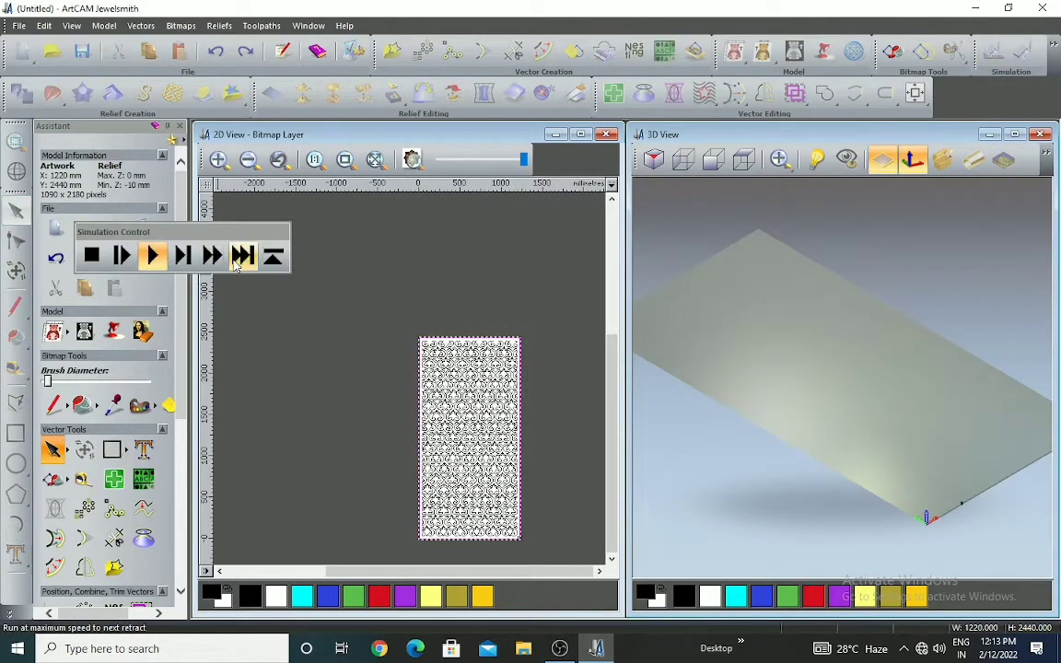
{"action": "left_click", "coordinate": [242, 255]}
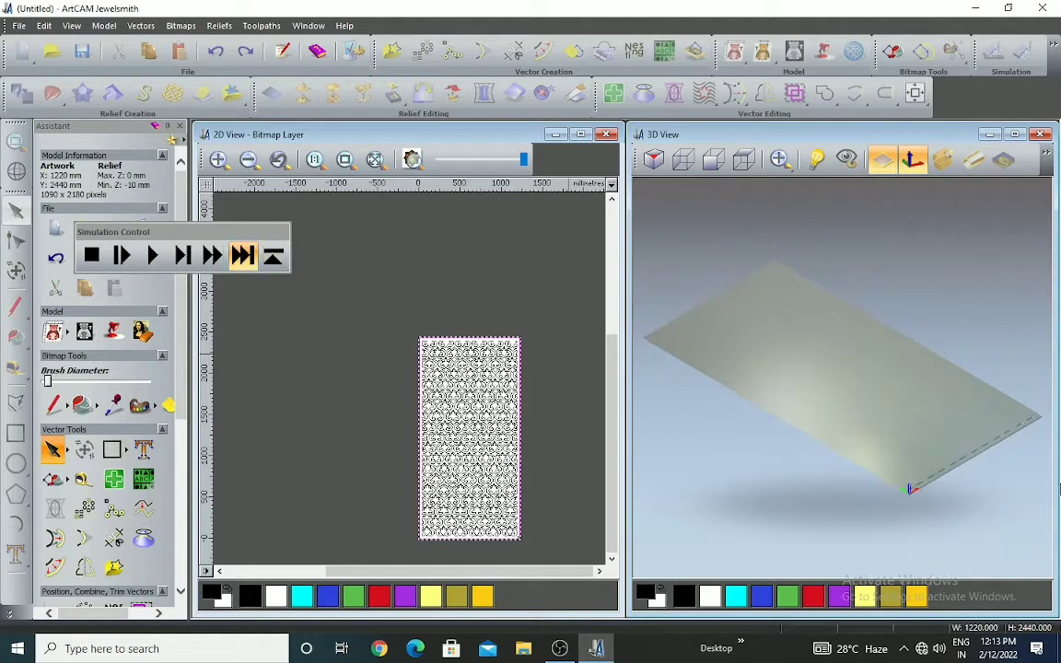
{"action": "left_click", "coordinate": [219, 260]}
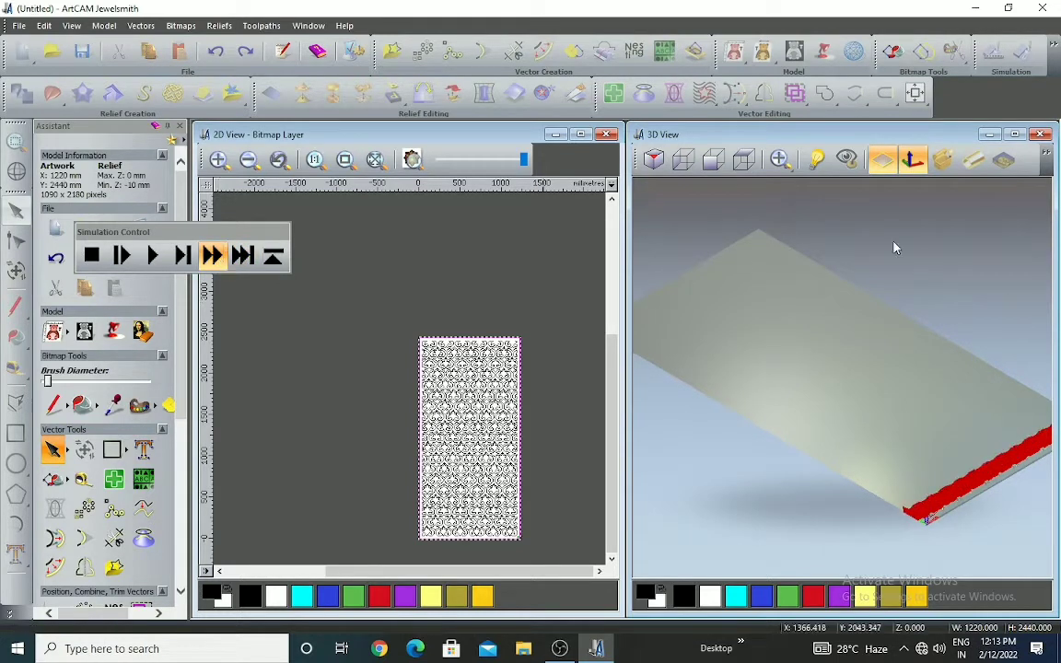
View the running simulation from above, maximize the 3D view and tilt the panel to inspect the first carved rows
{"action": "left_click", "coordinate": [682, 160]}
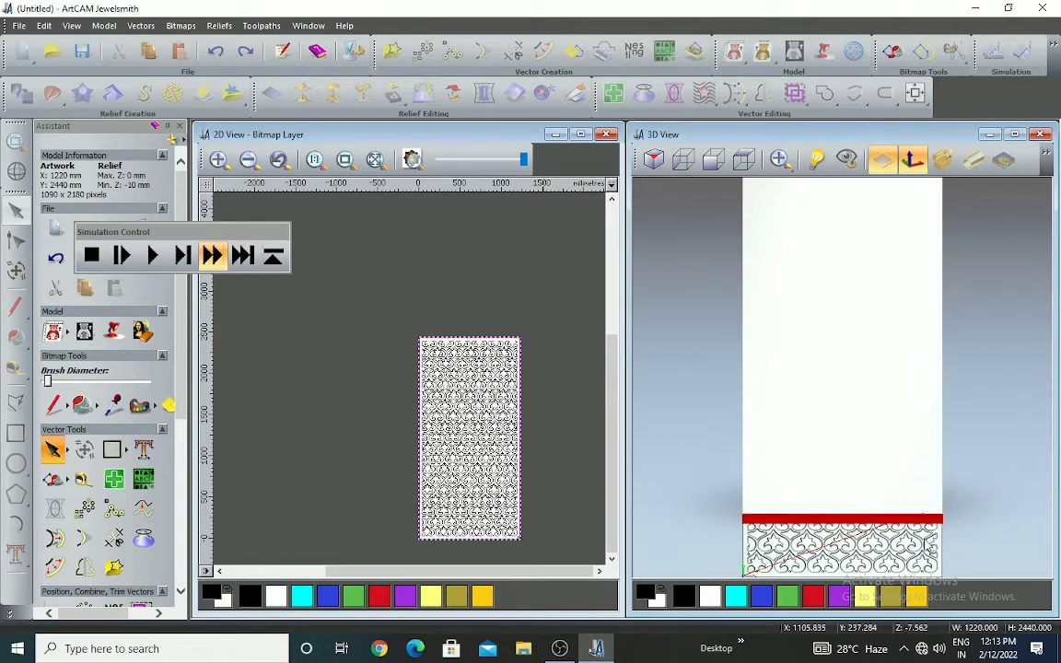
{"action": "scroll", "coordinate": [922, 544], "scroll_direction": "up", "scroll_amount": 1}
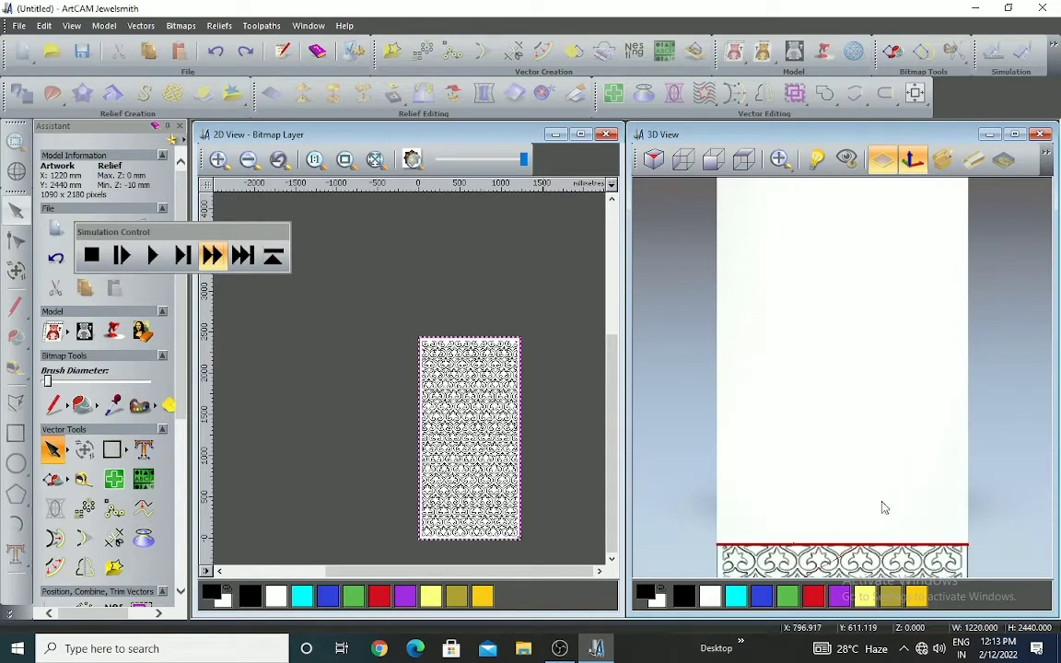
{"action": "scroll", "coordinate": [788, 387], "scroll_direction": "down", "scroll_amount": 2}
{"action": "scroll", "coordinate": [788, 387], "scroll_direction": "up", "scroll_amount": 2}
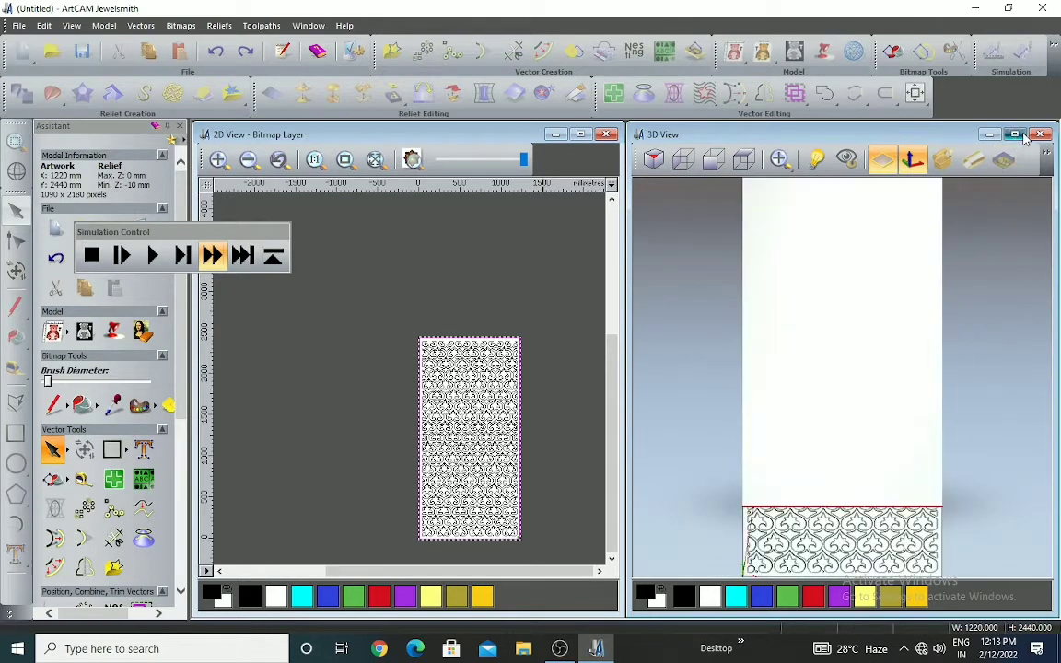
{"action": "left_click", "coordinate": [1014, 134]}
{"action": "scroll", "coordinate": [796, 378], "scroll_direction": "up", "scroll_amount": 2}
{"action": "scroll", "coordinate": [696, 384], "scroll_direction": "down", "scroll_amount": 2}
{"action": "left_click_drag", "start_coordinate": [727, 467], "coordinate": [722, 491]}
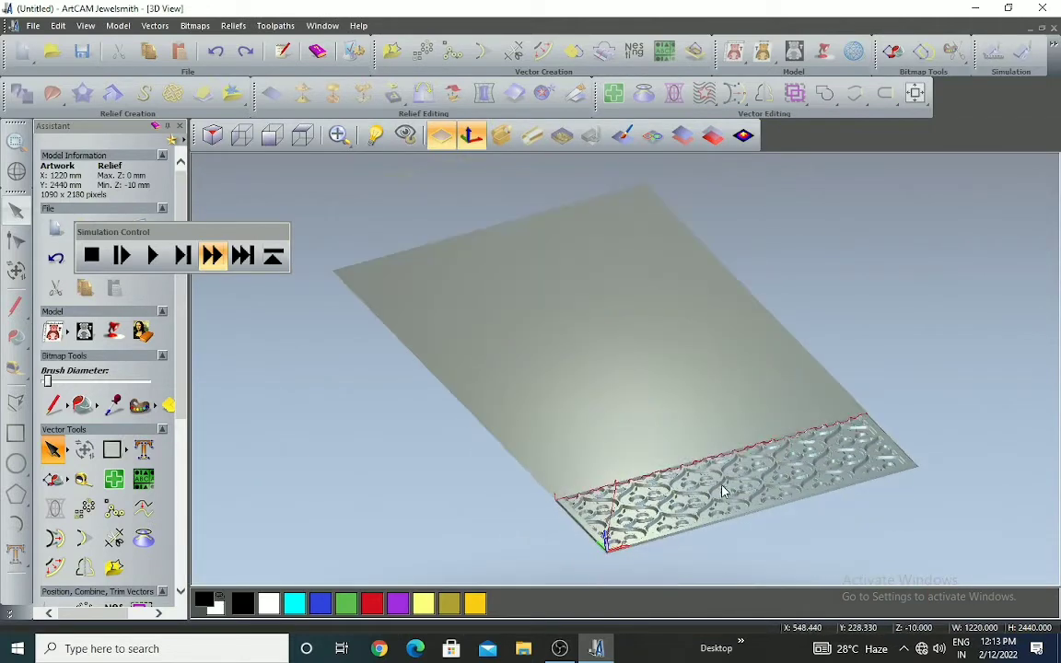
Examine the carved scroll pattern up close and across the panel while the toolpath simulation runs
{"action": "scroll", "coordinate": [734, 467], "scroll_direction": "up", "scroll_amount": 3}
{"action": "scroll", "coordinate": [771, 440], "scroll_direction": "down", "scroll_amount": 3}
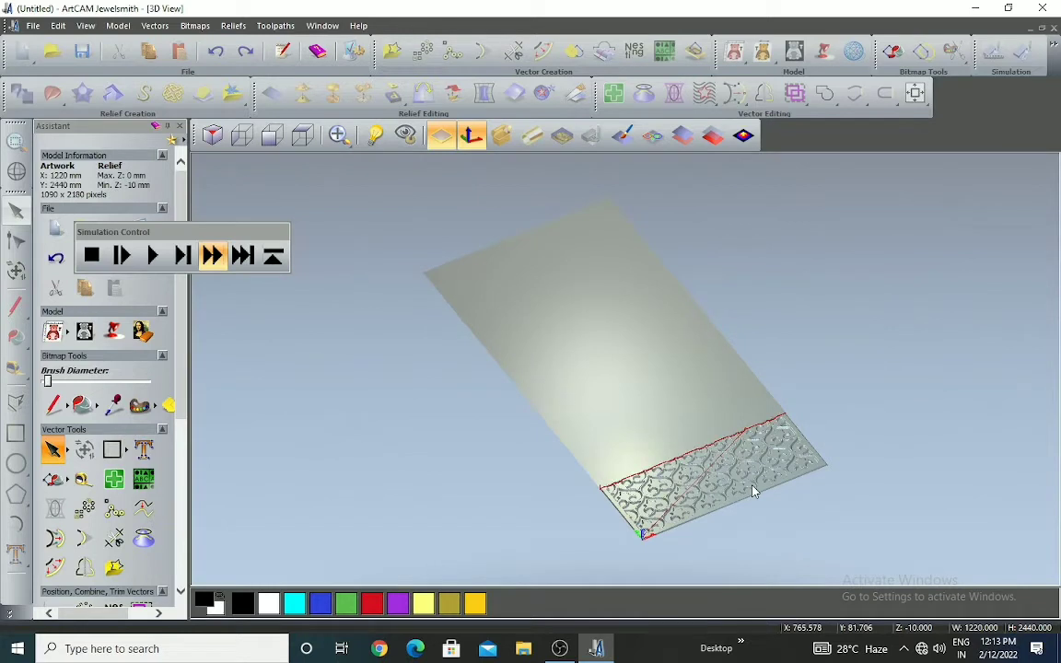
{"action": "scroll", "coordinate": [753, 492], "scroll_direction": "up", "scroll_amount": 3}
{"action": "scroll", "coordinate": [776, 505], "scroll_direction": "down", "scroll_amount": 2}
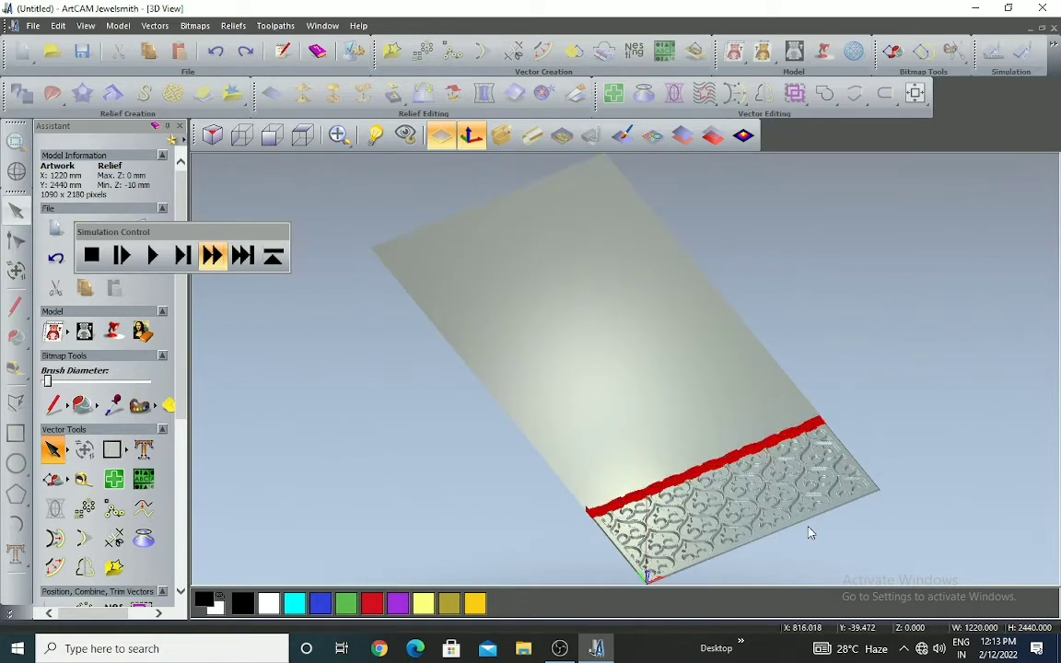
{"action": "scroll", "coordinate": [799, 529], "scroll_direction": "up", "scroll_amount": 2}
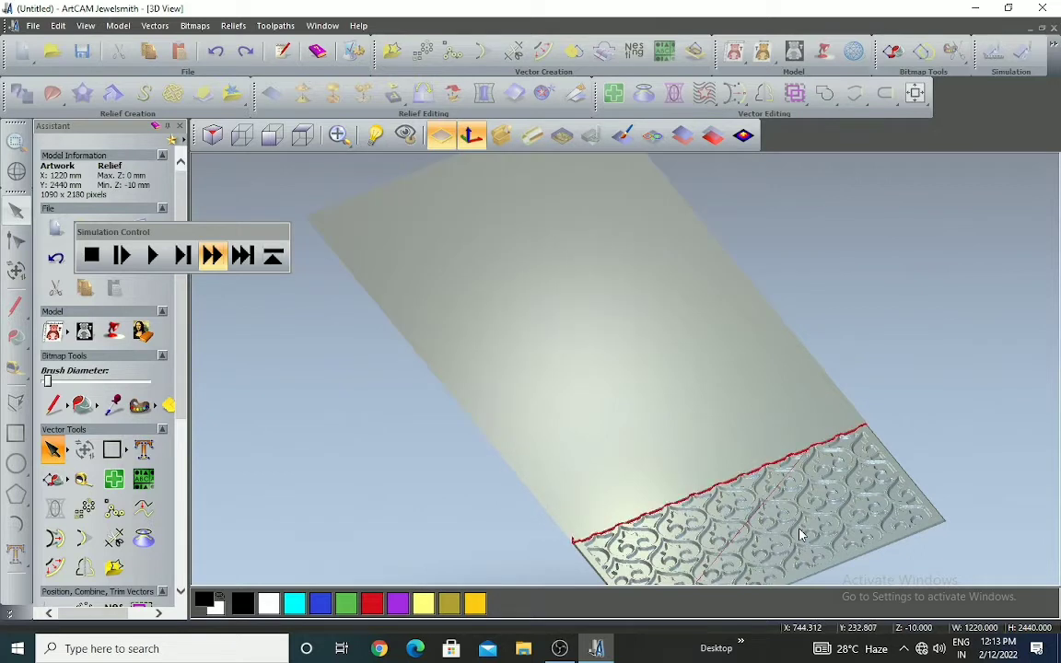
{"action": "scroll", "coordinate": [799, 534], "scroll_direction": "up", "scroll_amount": 2}
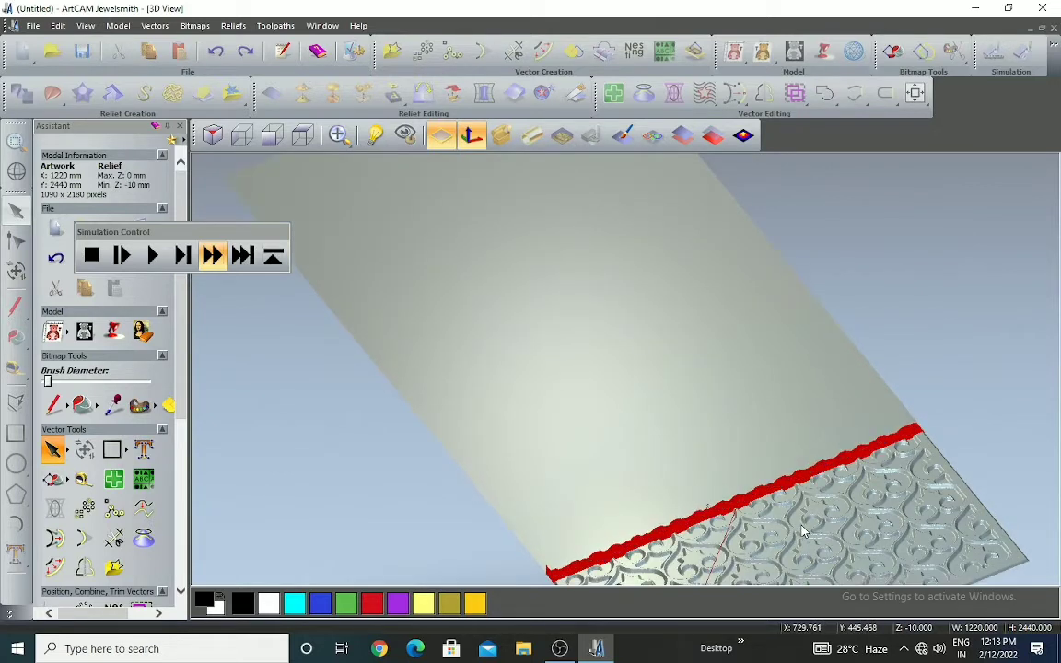
{"action": "scroll", "coordinate": [804, 521], "scroll_direction": "down", "scroll_amount": 2}
{"action": "scroll", "coordinate": [804, 521], "scroll_direction": "up", "scroll_amount": 2}
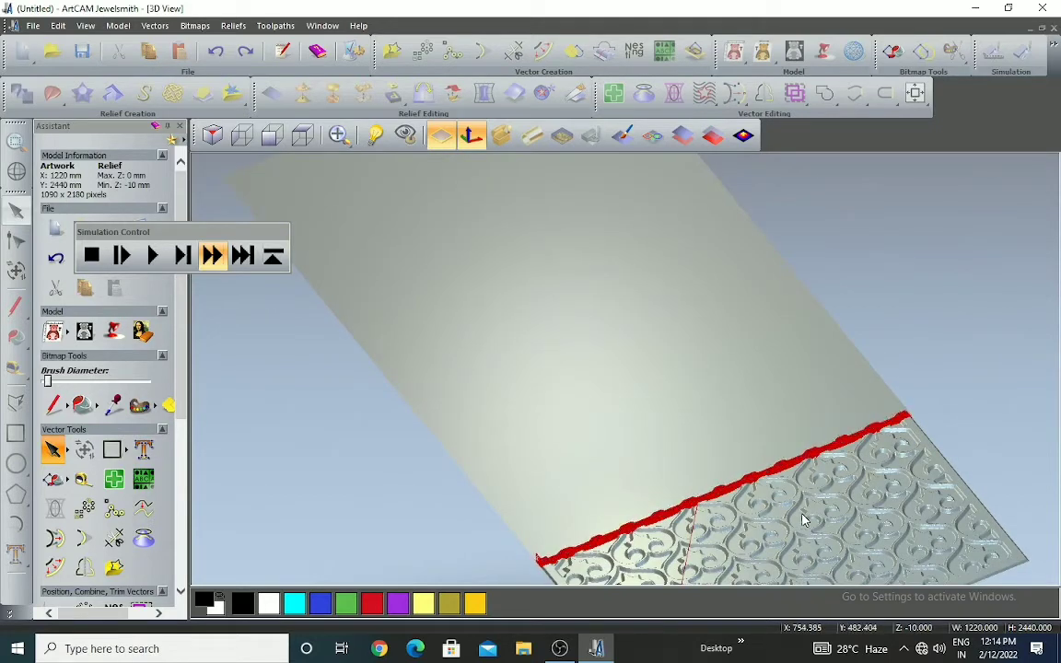
{"action": "scroll", "coordinate": [790, 513], "scroll_direction": "down", "scroll_amount": 2}
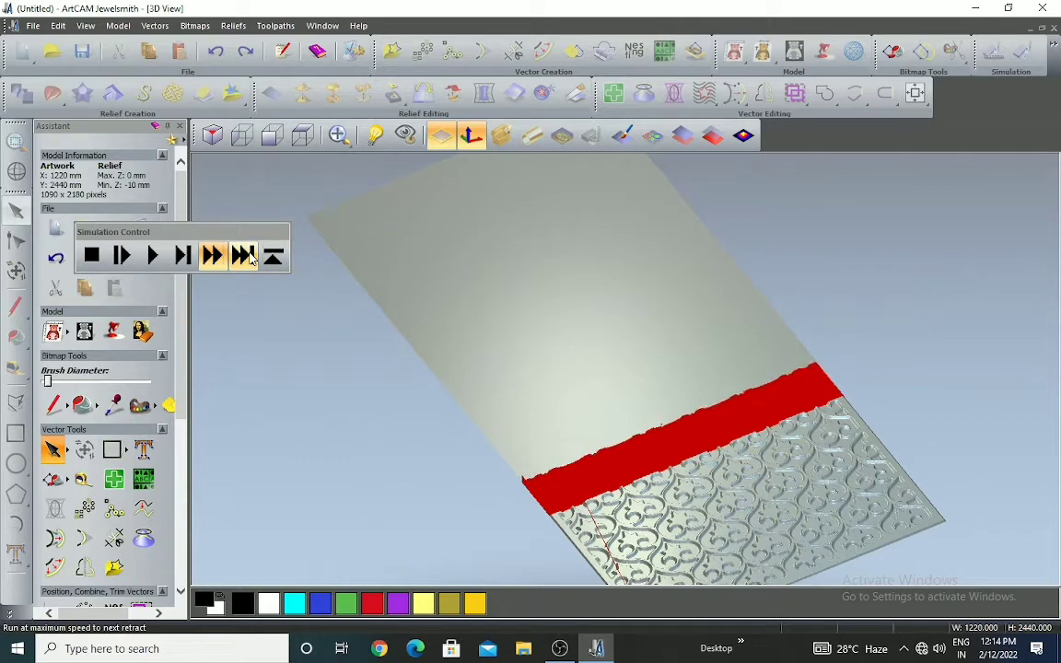
{"action": "scroll", "coordinate": [540, 379], "scroll_direction": "down", "scroll_amount": 3}
{"action": "scroll", "coordinate": [540, 379], "scroll_direction": "up", "scroll_amount": 2}
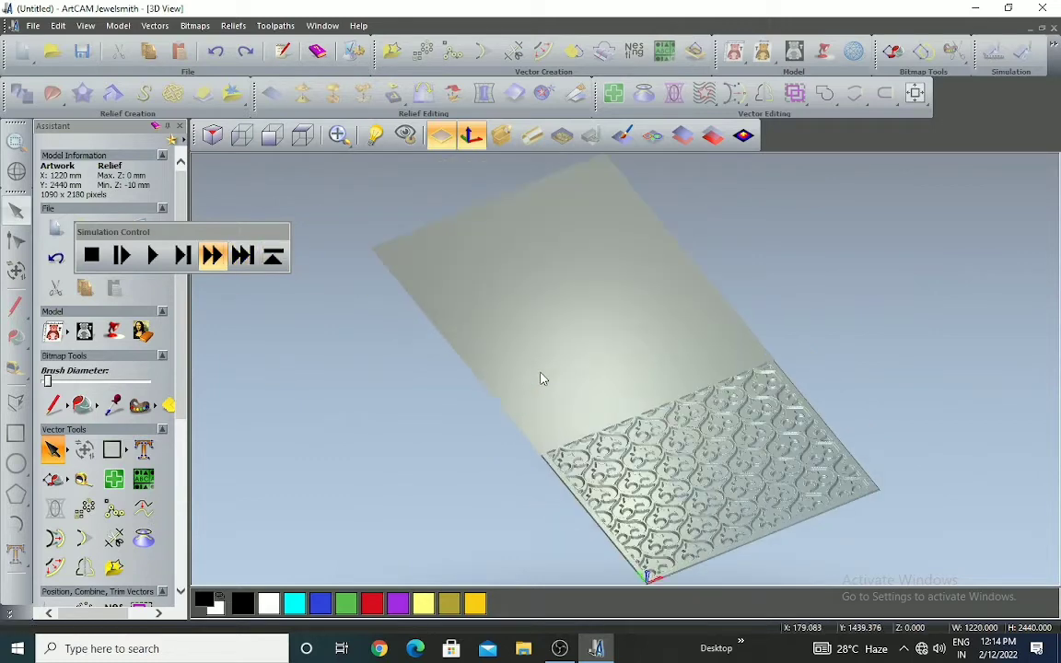
{"action": "scroll", "coordinate": [689, 476], "scroll_direction": "up", "scroll_amount": 5}
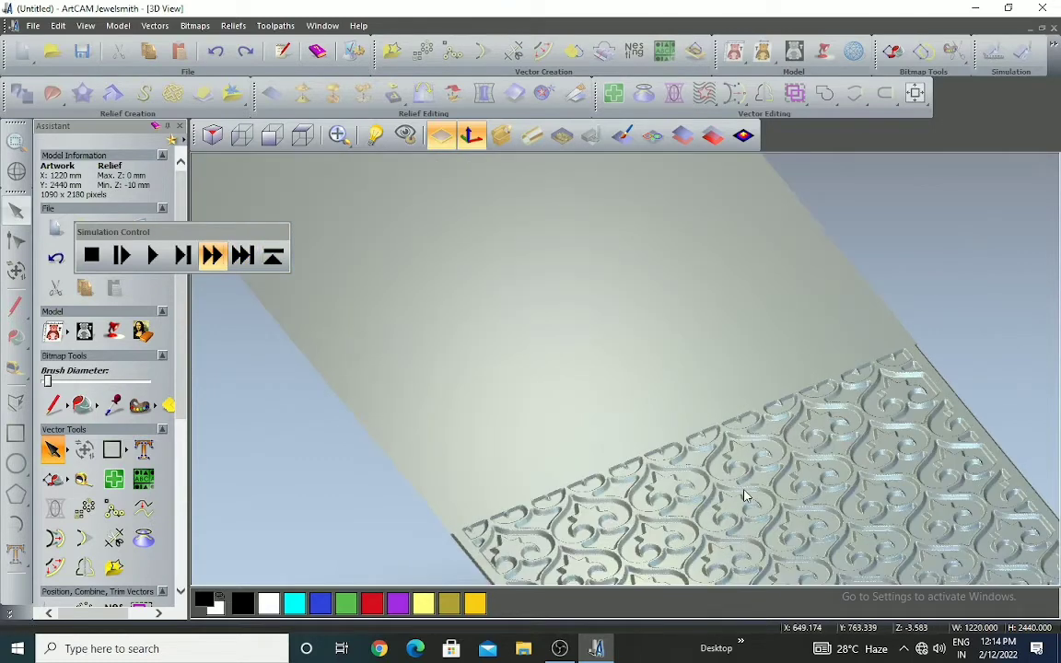
{"action": "scroll", "coordinate": [788, 491], "scroll_direction": "up", "scroll_amount": 3}
{"action": "scroll", "coordinate": [726, 436], "scroll_direction": "down", "scroll_amount": 2}
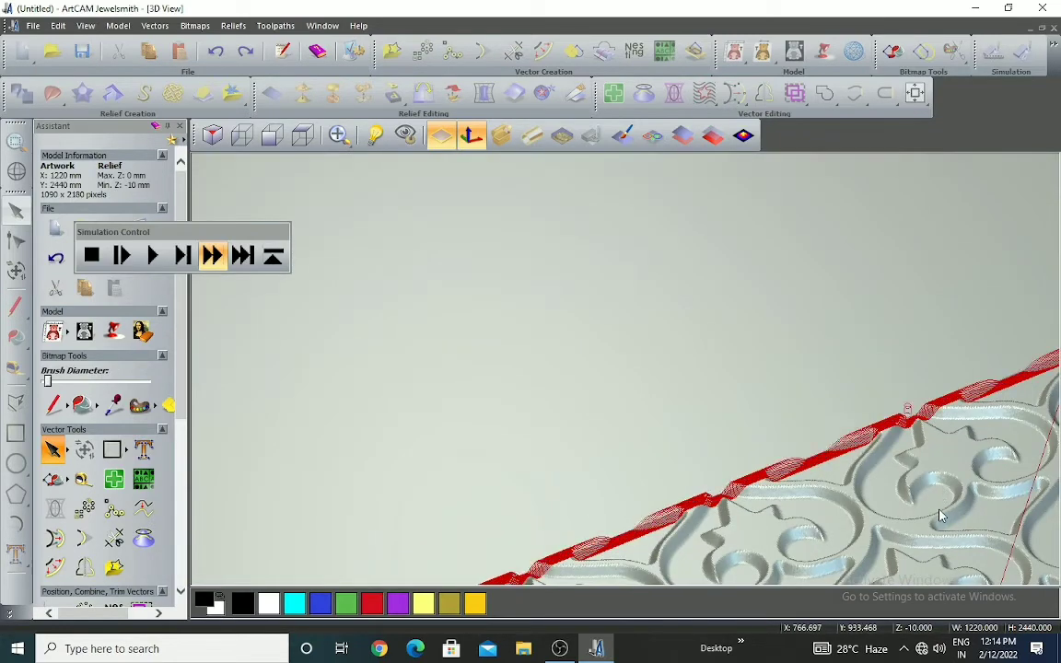
{"action": "scroll", "coordinate": [703, 422], "scroll_direction": "up", "scroll_amount": 2}
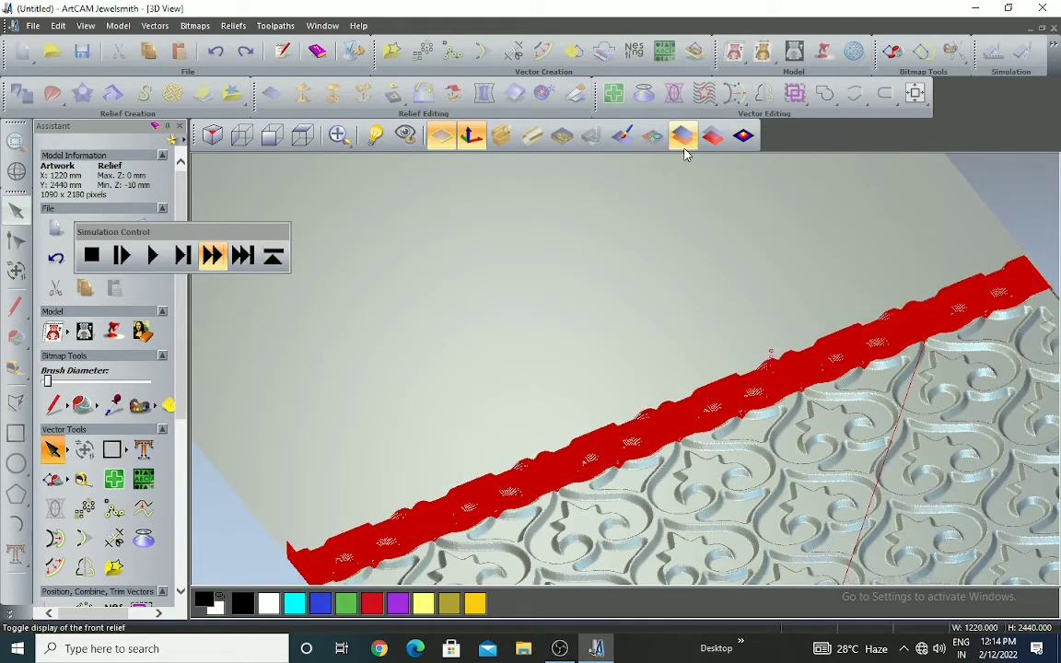
{"action": "left_click", "coordinate": [442, 138]}
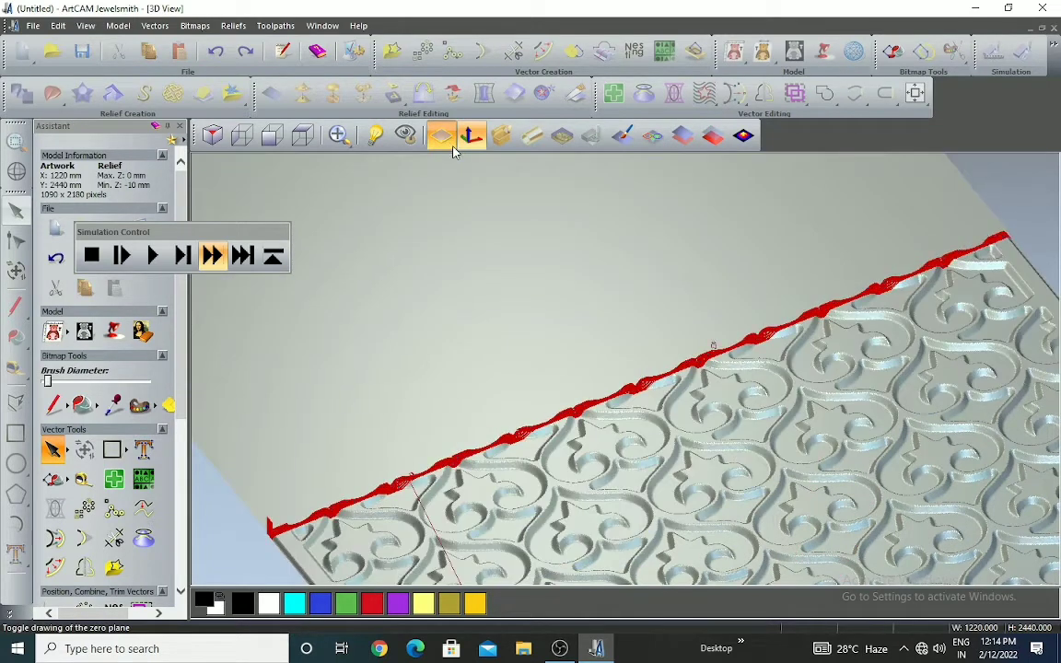
{"action": "scroll", "coordinate": [713, 418], "scroll_direction": "up", "scroll_amount": 2}
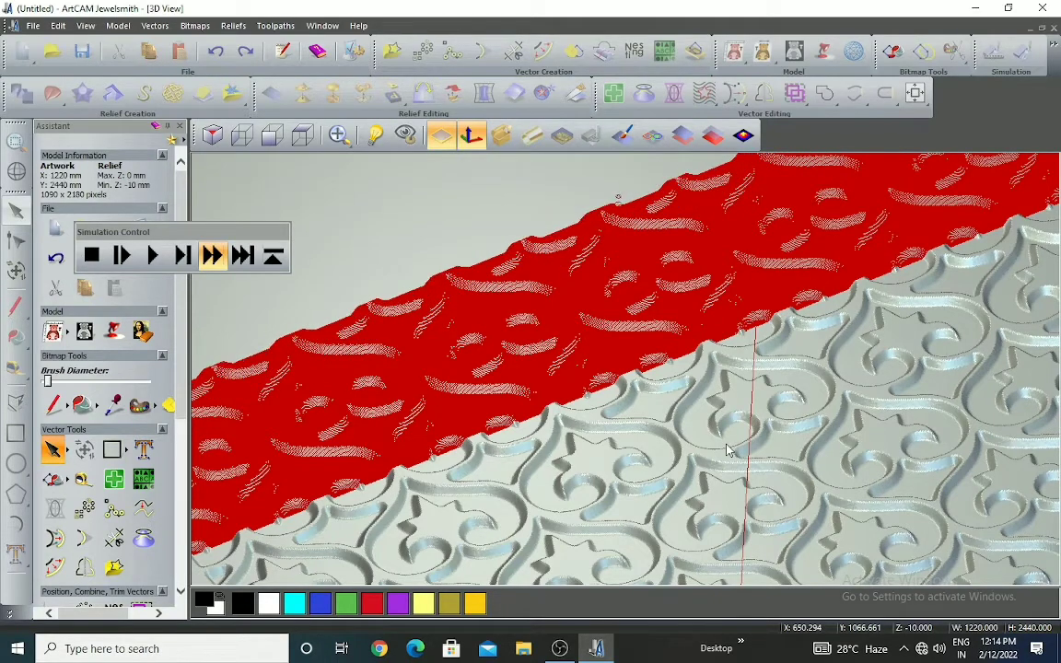
{"action": "scroll", "coordinate": [718, 447], "scroll_direction": "down", "scroll_amount": 2}
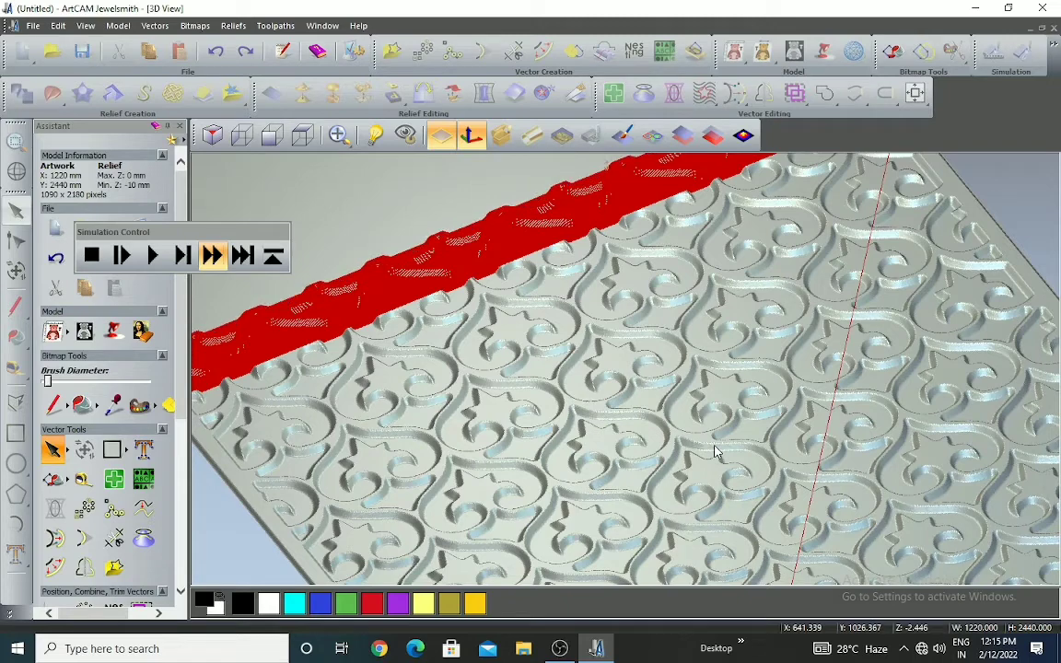
{"action": "scroll", "coordinate": [715, 450], "scroll_direction": "down", "scroll_amount": 2}
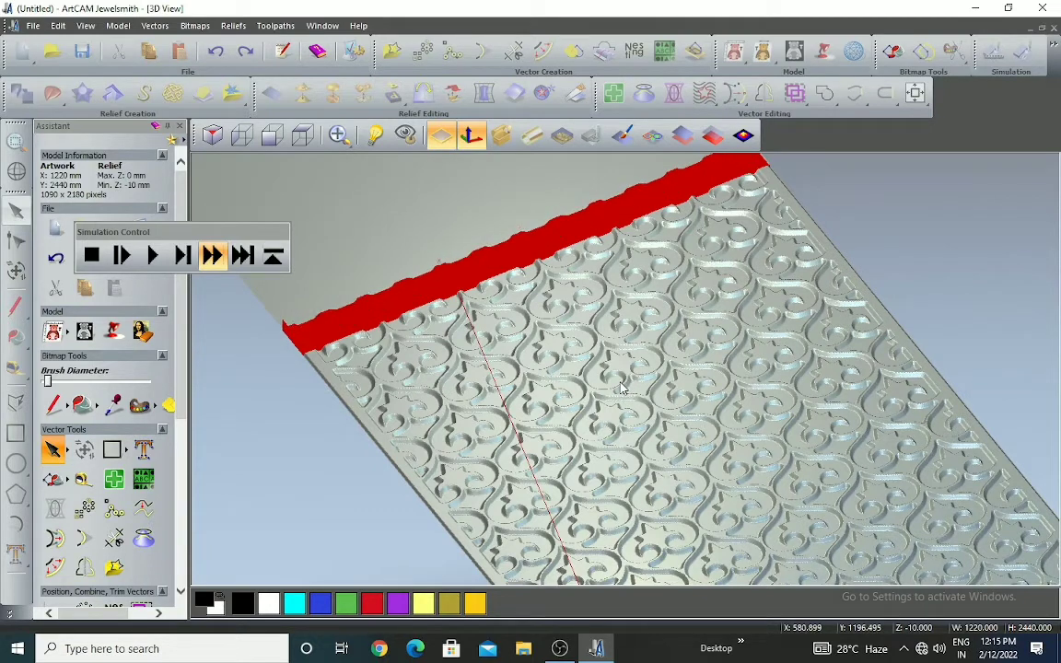
Run the toolpath simulation at maximum speed to the next retract, with the whole panel in view
{"action": "scroll", "coordinate": [562, 408], "scroll_direction": "down", "scroll_amount": 2}
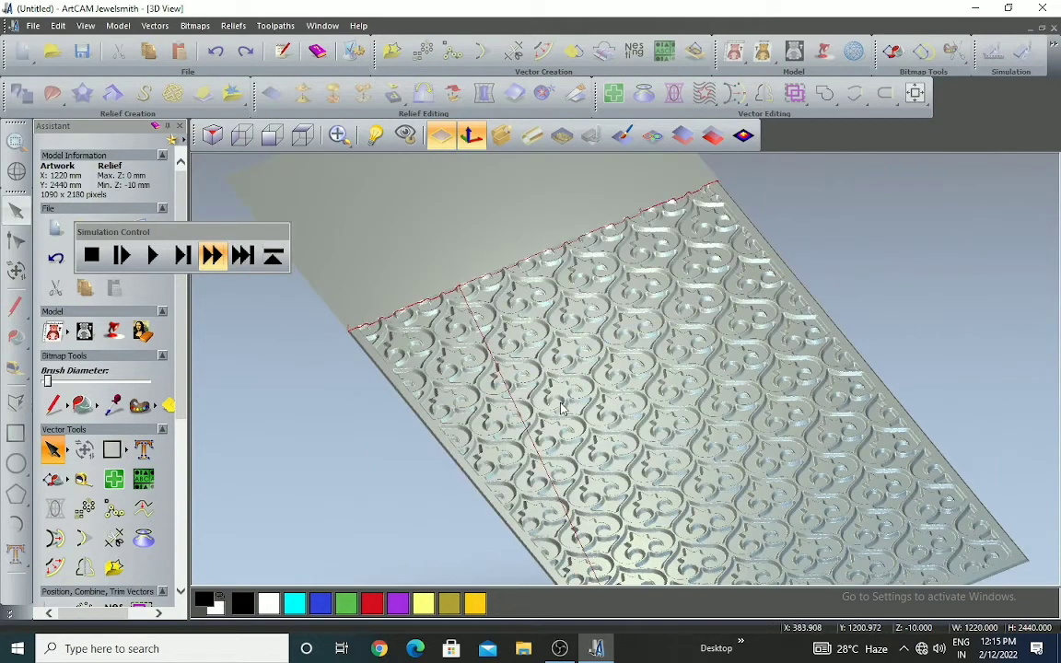
{"action": "scroll", "coordinate": [562, 408], "scroll_direction": "down", "scroll_amount": 1}
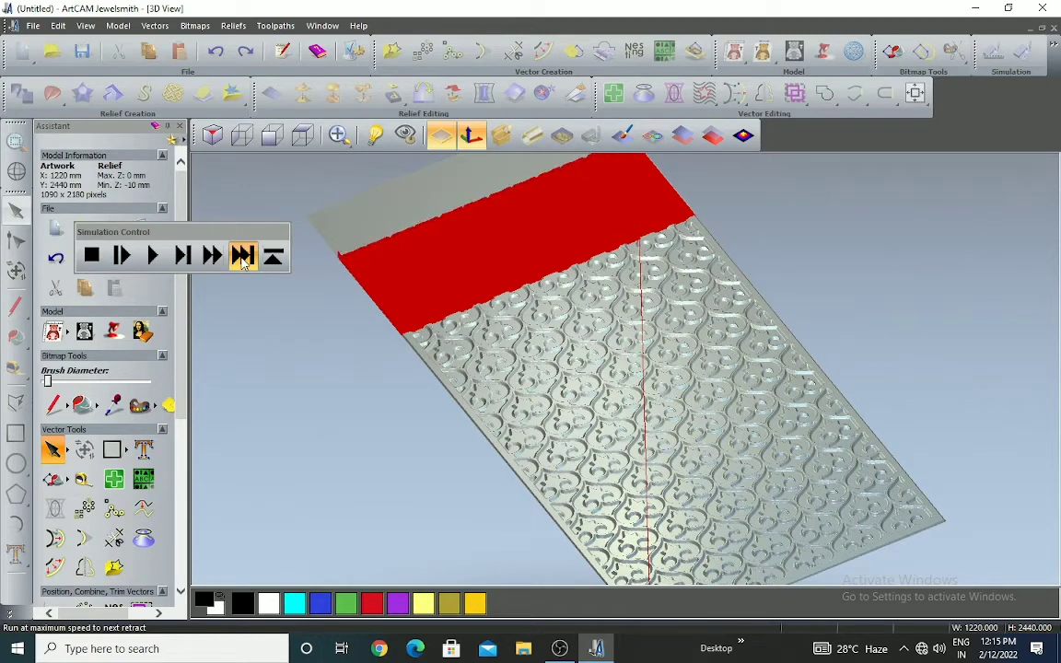
{"action": "scroll", "coordinate": [433, 348], "scroll_direction": "down", "scroll_amount": 1}
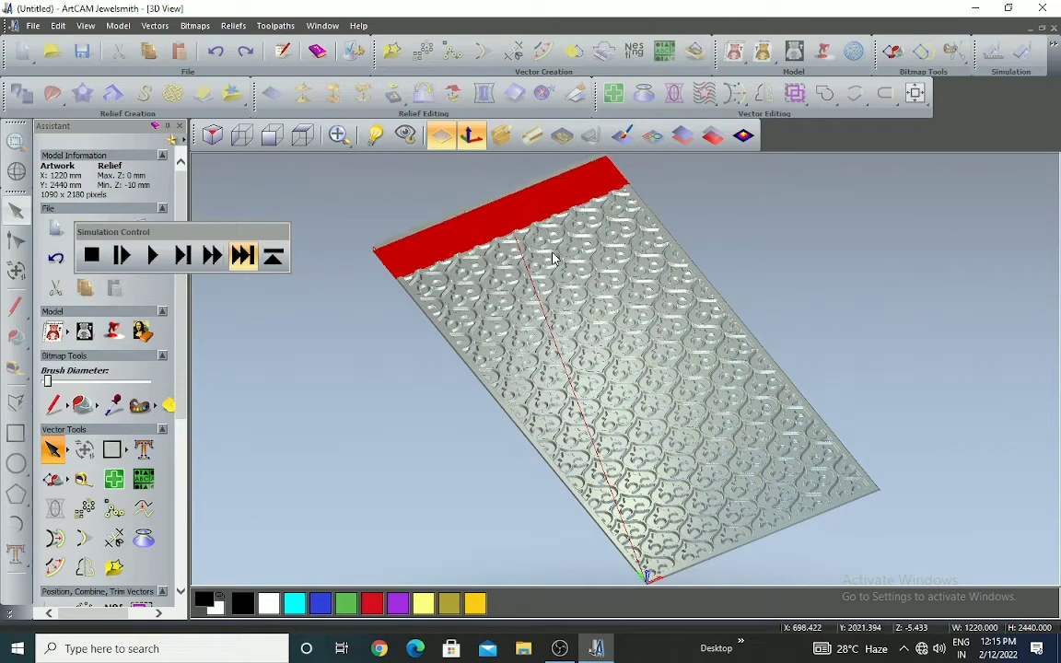
Examine the scroll motifs and groove edges of the simulated panel up close and from a different angle
{"action": "scroll", "coordinate": [532, 267], "scroll_direction": "up", "scroll_amount": 10}
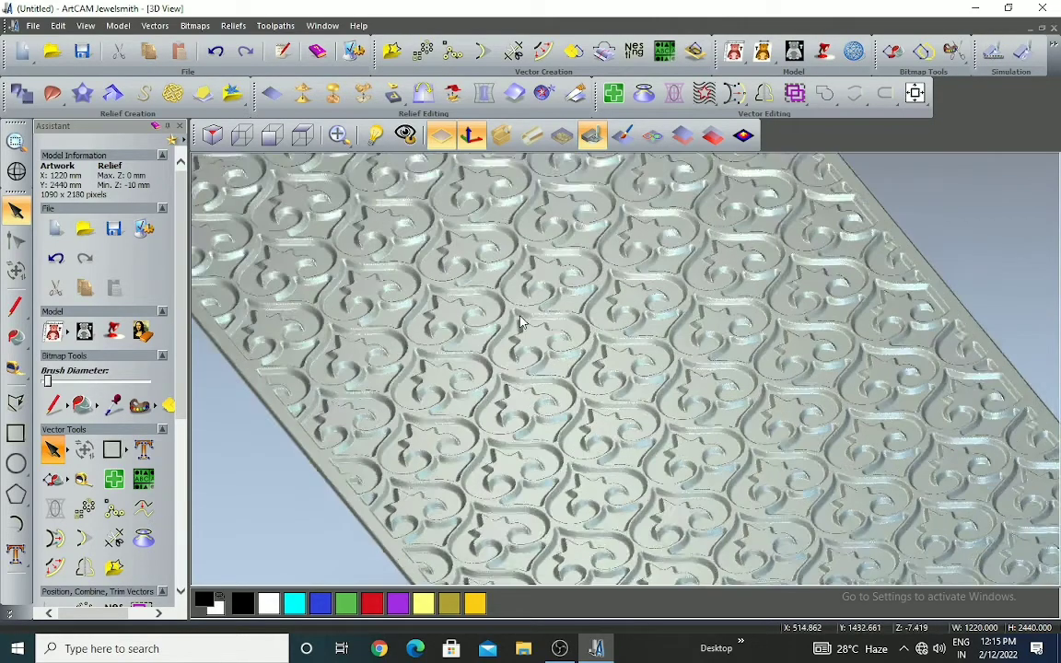
{"action": "scroll", "coordinate": [600, 420], "scroll_direction": "up", "scroll_amount": 10}
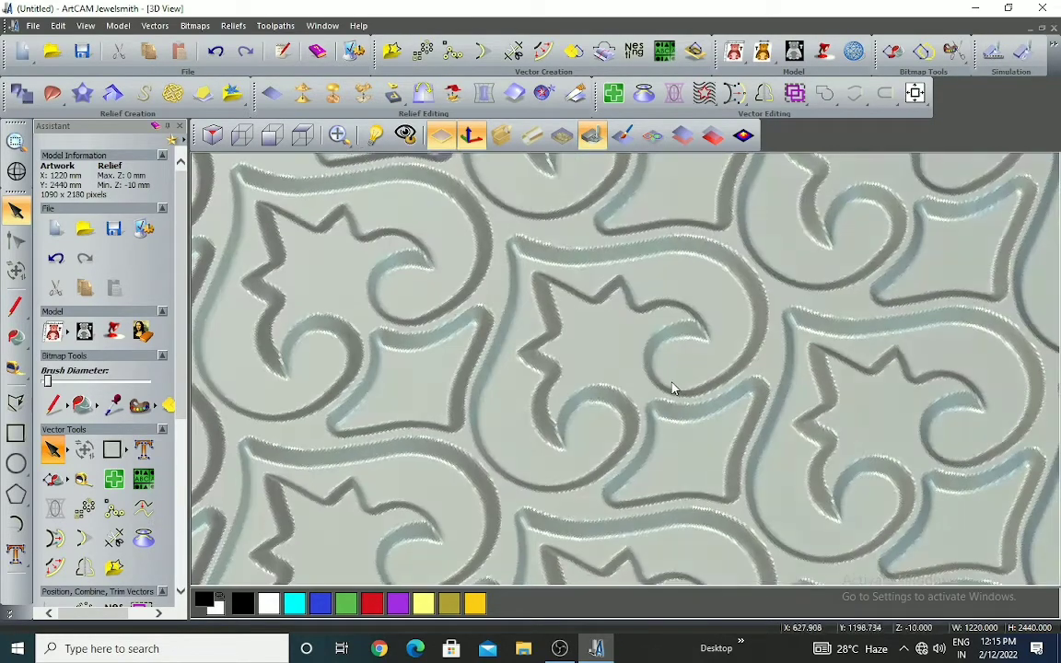
{"action": "scroll", "coordinate": [645, 417], "scroll_direction": "down", "scroll_amount": 10}
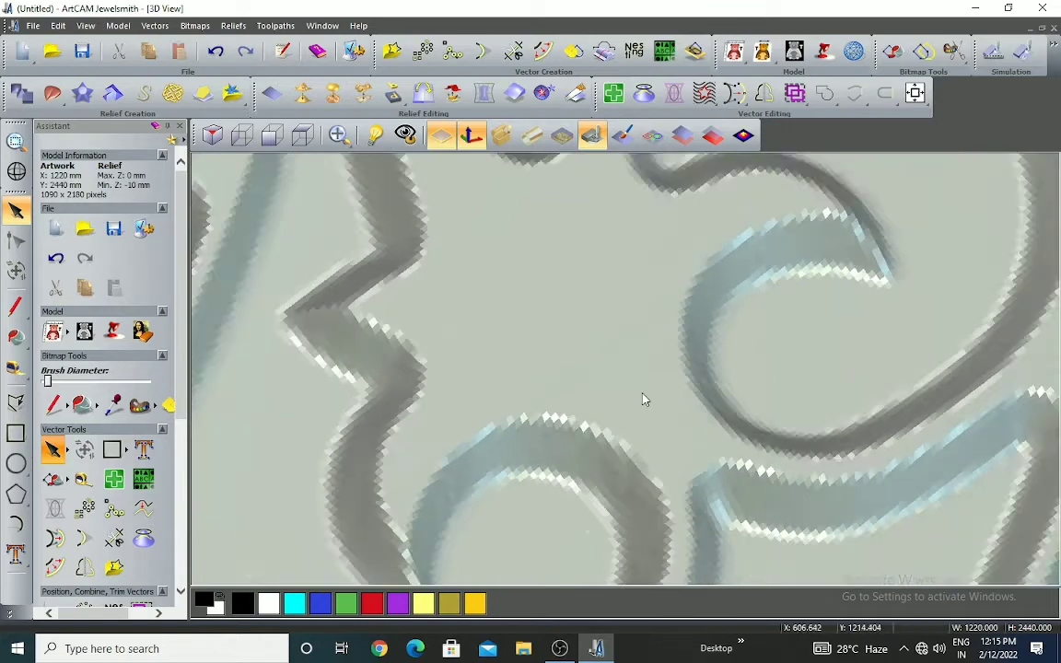
{"action": "scroll", "coordinate": [671, 368], "scroll_direction": "down", "scroll_amount": 6}
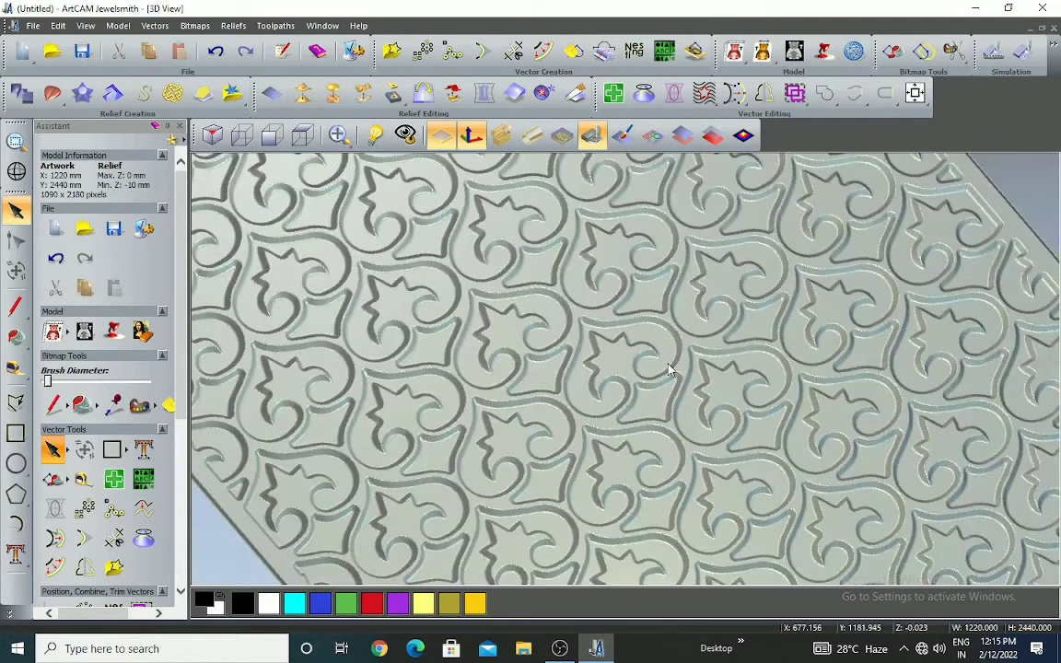
{"action": "scroll", "coordinate": [674, 361], "scroll_direction": "up", "scroll_amount": 6}
{"action": "scroll", "coordinate": [691, 369], "scroll_direction": "down", "scroll_amount": 5}
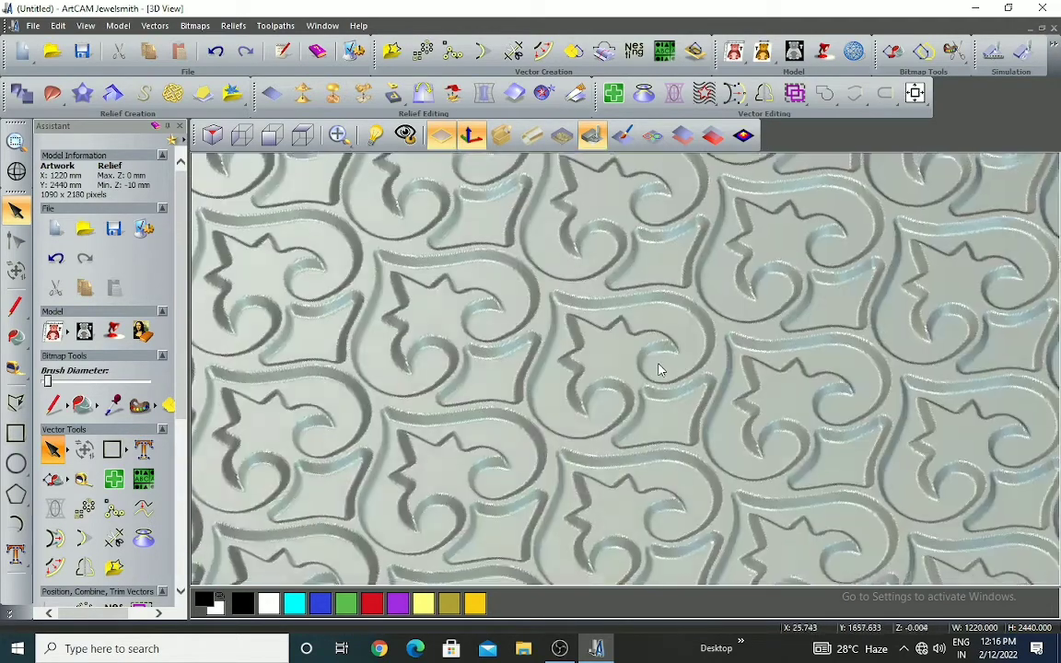
{"action": "scroll", "coordinate": [682, 362], "scroll_direction": "up", "scroll_amount": 2}
{"action": "left_click_drag", "start_coordinate": [681, 362], "coordinate": [647, 474]}
{"action": "scroll", "coordinate": [649, 473], "scroll_direction": "down", "scroll_amount": 5}
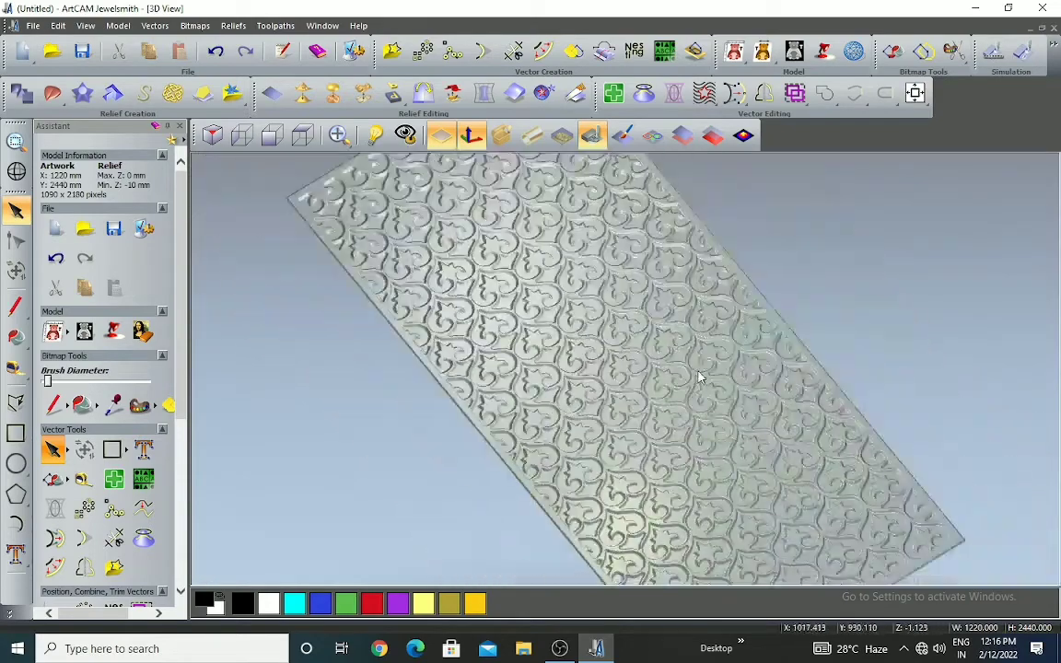
Check the 3D vectors over the simulated panel, hide them again and inspect the carved surface
{"action": "left_click", "coordinate": [653, 137]}
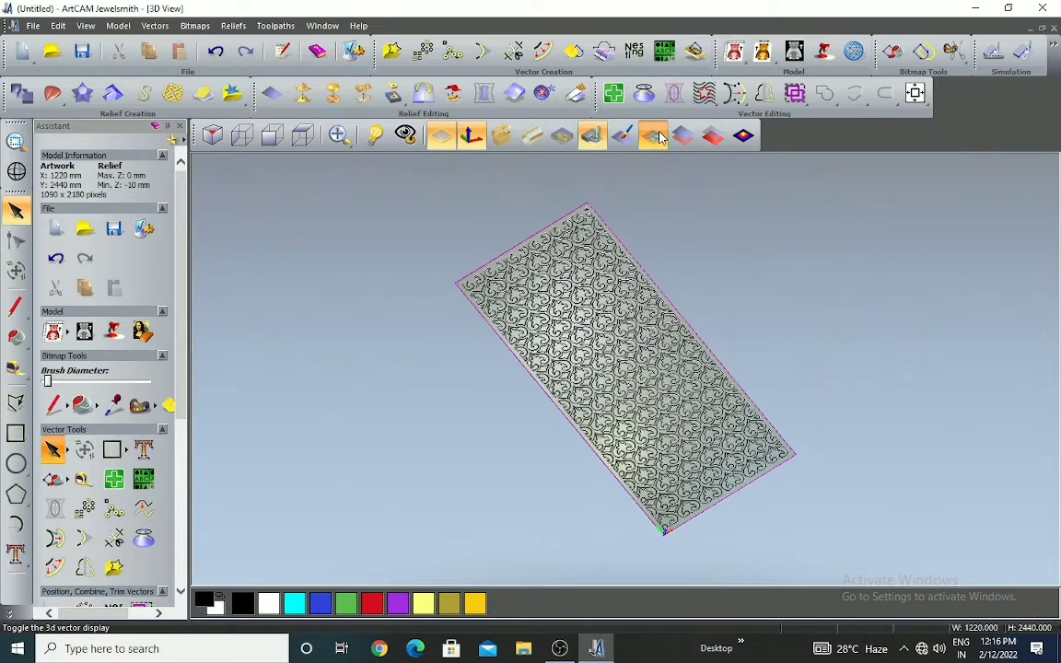
{"action": "left_click", "coordinate": [656, 136]}
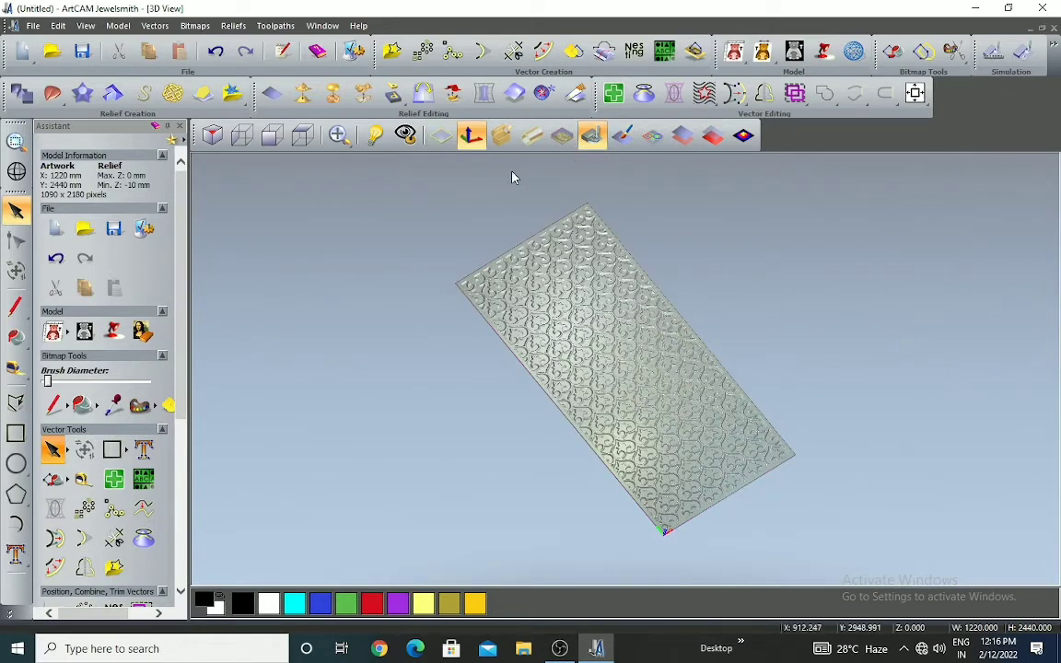
{"action": "scroll", "coordinate": [582, 462], "scroll_direction": "up", "scroll_amount": 4}
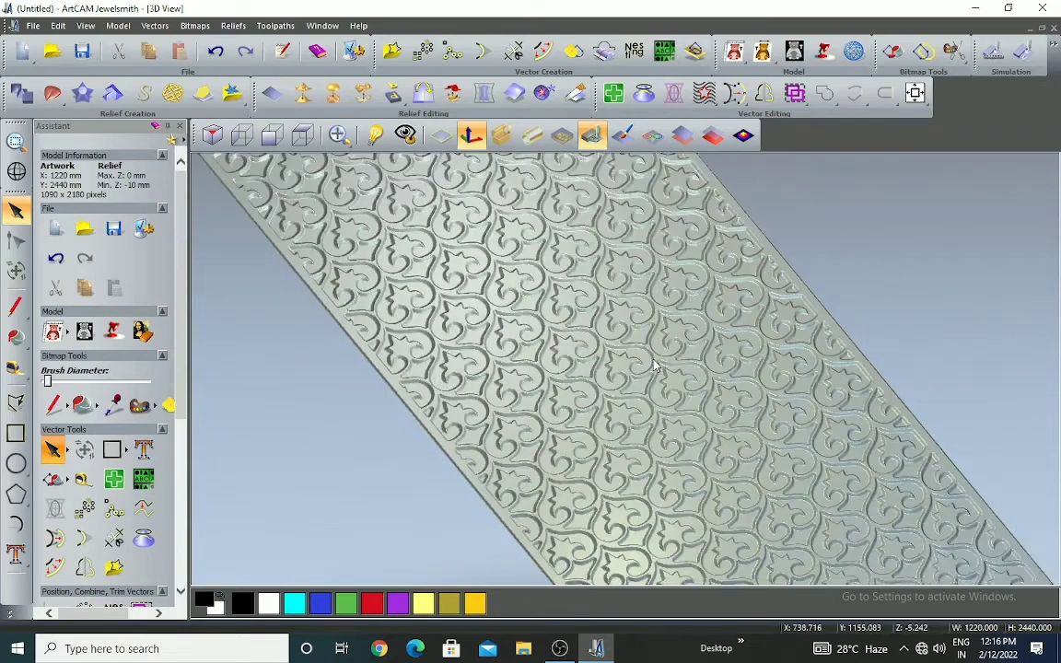
{"action": "scroll", "coordinate": [658, 366], "scroll_direction": "down", "scroll_amount": 5}
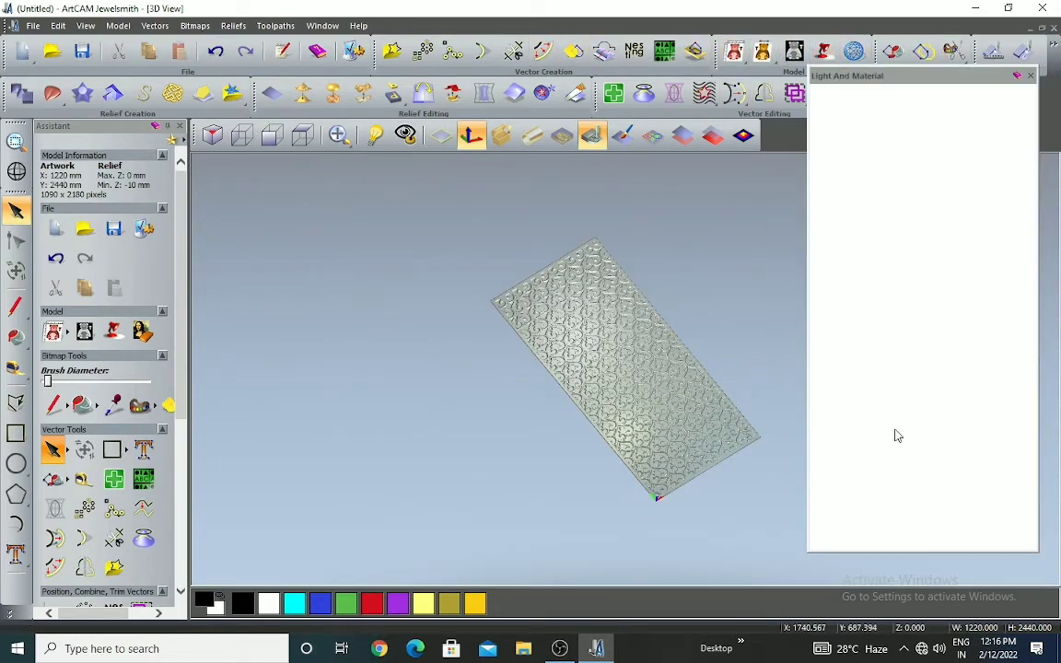
Apply the Modelling shading setup to the simulated panel and examine the carved pattern in that material
{"action": "left_click", "coordinate": [1000, 128]}
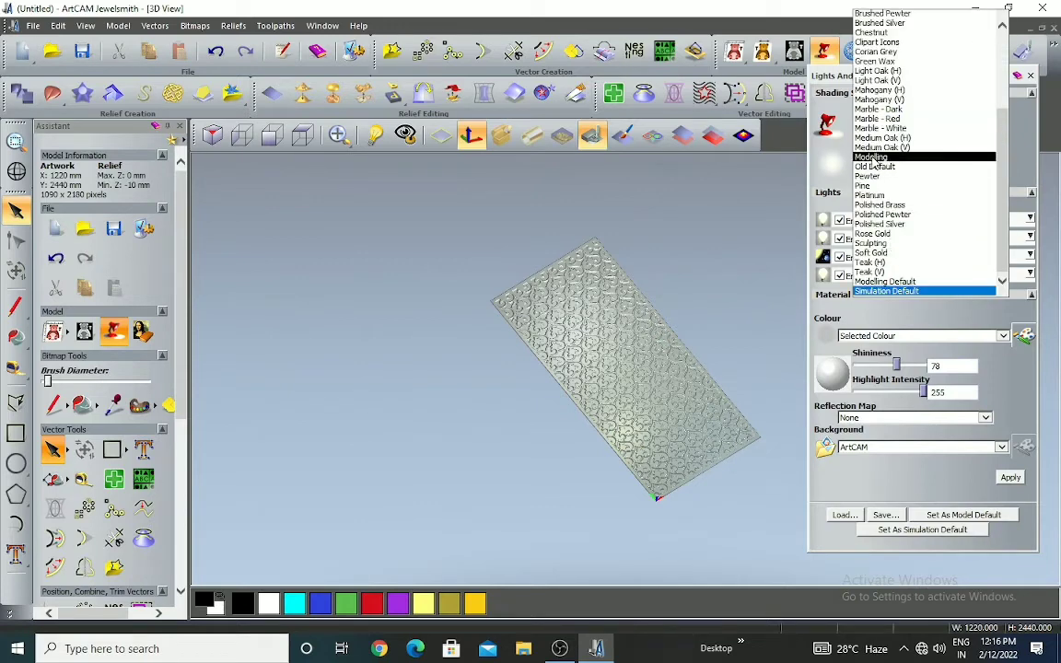
{"action": "left_click", "coordinate": [872, 157]}
{"action": "left_click", "coordinate": [1011, 479]}
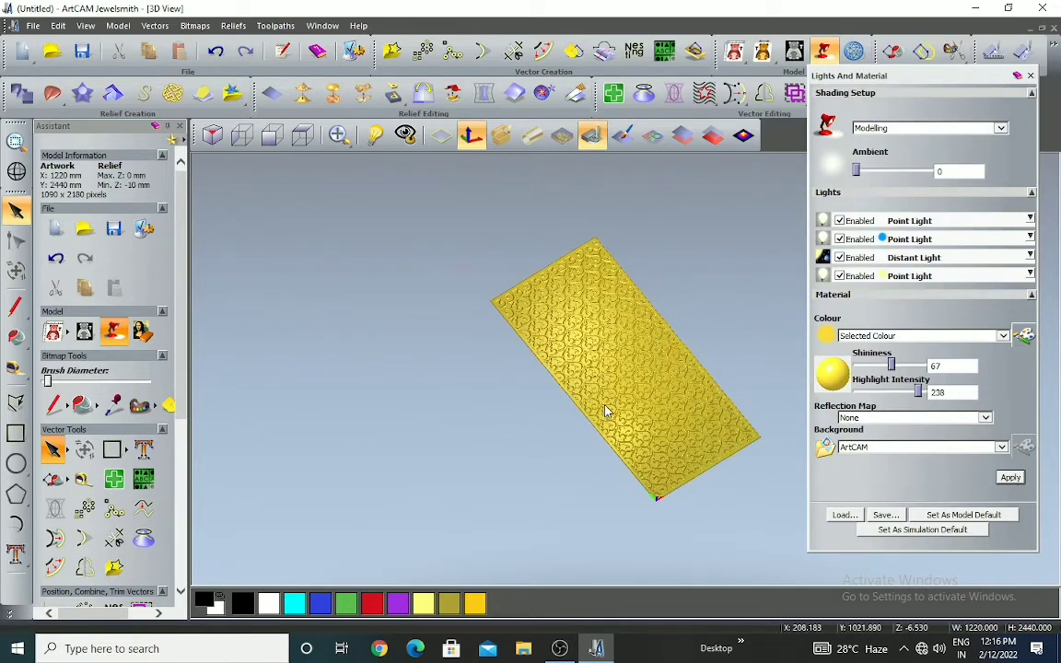
{"action": "scroll", "coordinate": [608, 396], "scroll_direction": "up", "scroll_amount": 5}
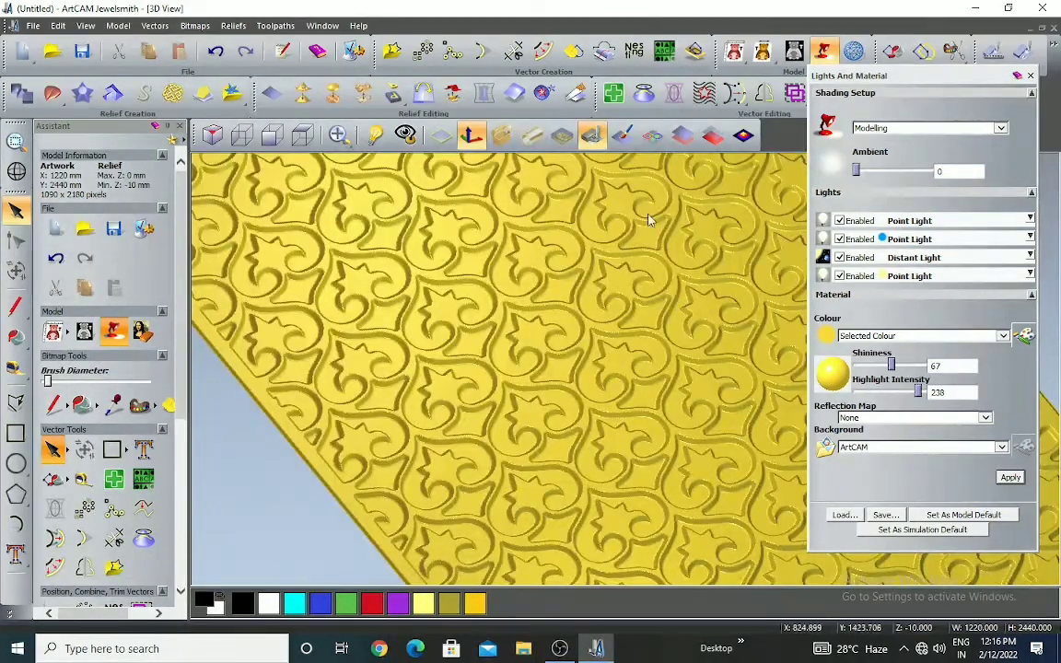
{"action": "scroll", "coordinate": [599, 311], "scroll_direction": "up", "scroll_amount": 3}
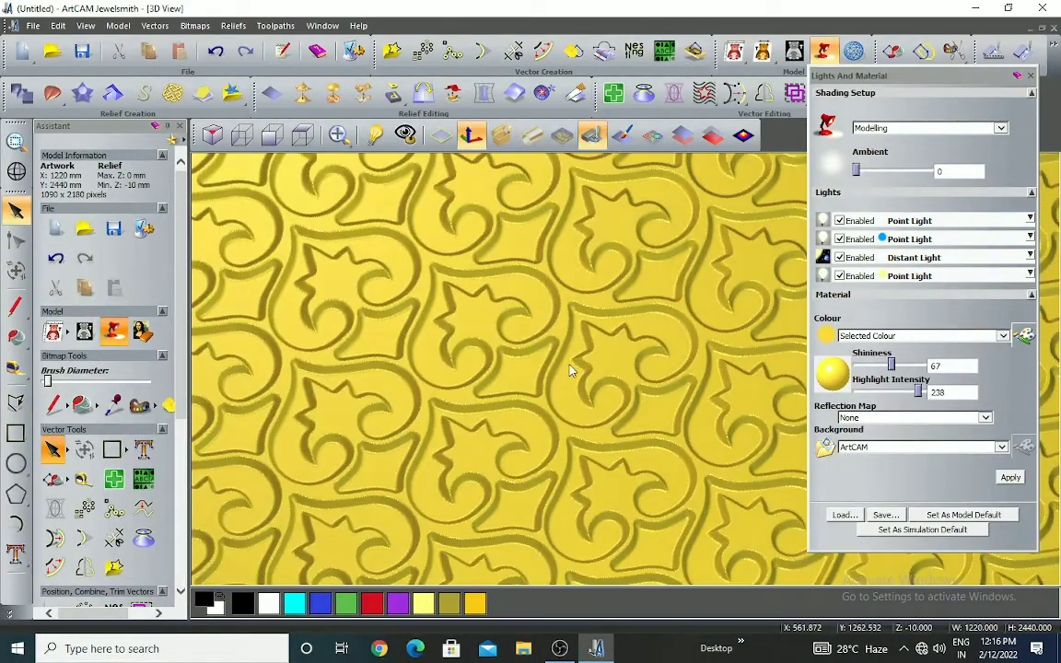
{"action": "scroll", "coordinate": [576, 361], "scroll_direction": "down", "scroll_amount": 5}
{"action": "mouse_move", "coordinate": [556, 412]}
{"action": "left_mouse_down"}
{"action": "mouse_move", "coordinate": [599, 304]}
{"action": "mouse_move", "coordinate": [617, 289]}
{"action": "mouse_move", "coordinate": [575, 416]}
{"action": "left_mouse_up"}
Apply the Modelling Default shading setup to the simulated panel
{"action": "left_click", "coordinate": [1005, 129]}
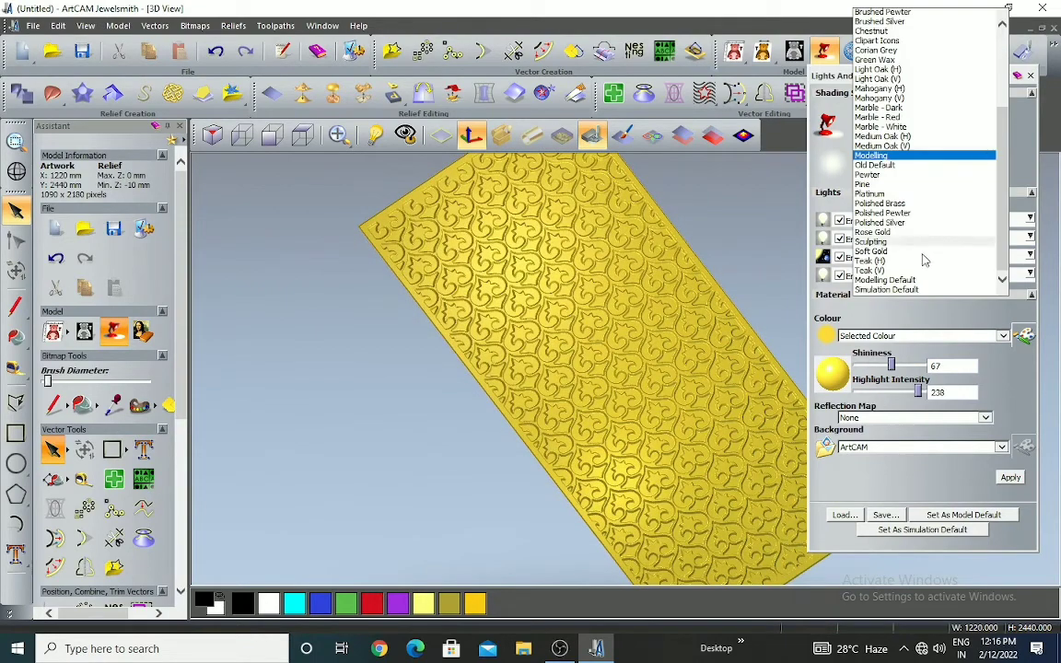
{"action": "left_click", "coordinate": [905, 291]}
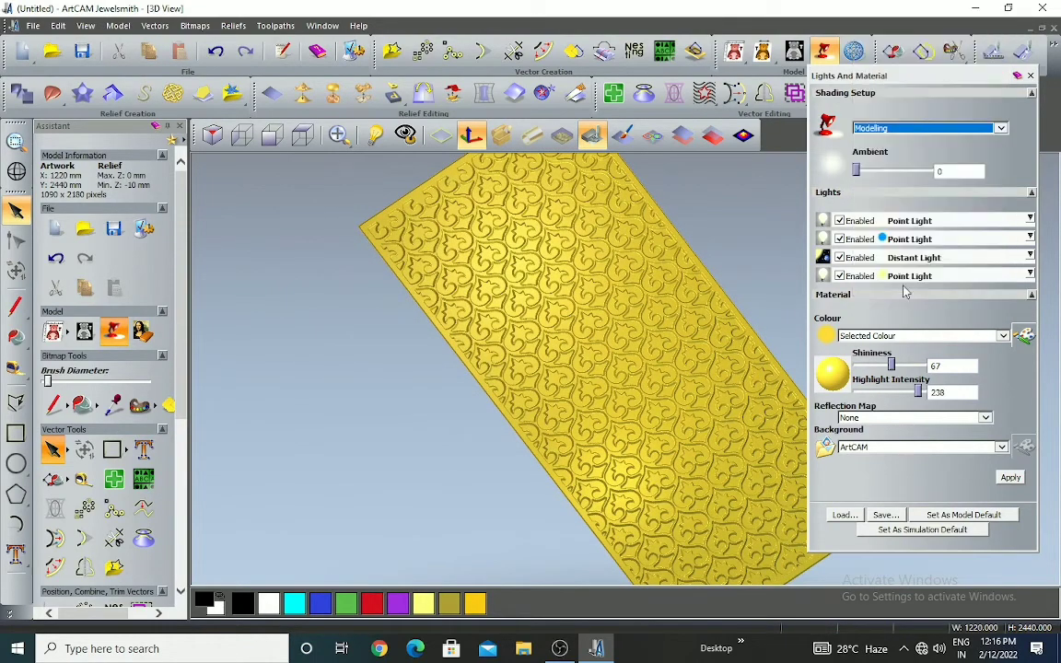
{"action": "left_click", "coordinate": [1008, 478]}
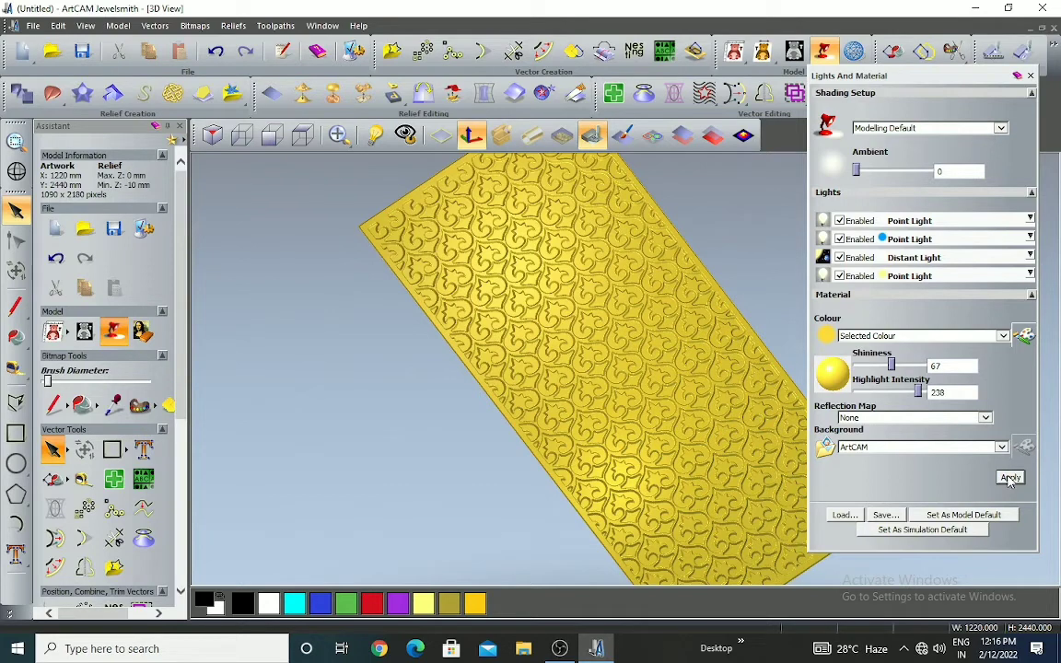
Restore the Simulation Default shading setup, close the lights and material settings and inspect the panel up close
{"action": "left_click", "coordinate": [1004, 130]}
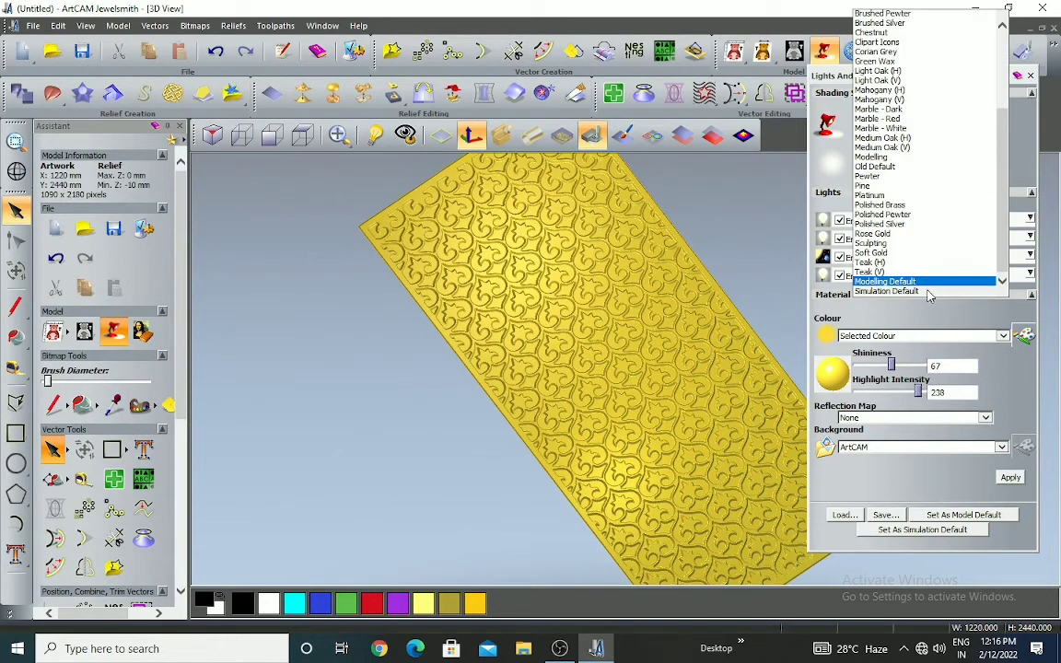
{"action": "left_click", "coordinate": [898, 277]}
{"action": "left_click", "coordinate": [1011, 477]}
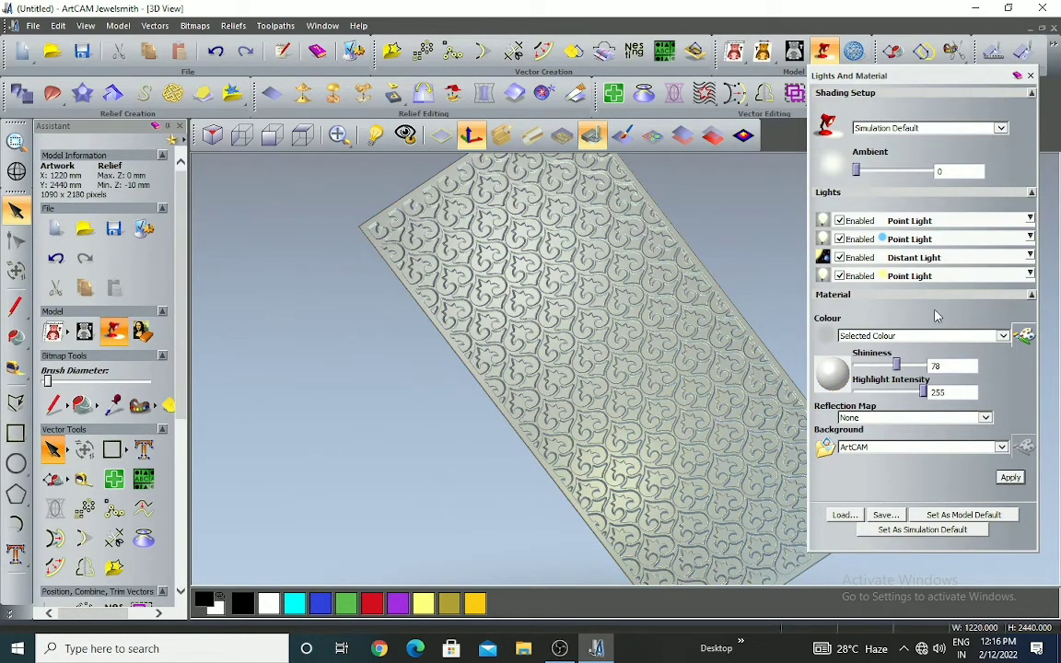
{"action": "left_click", "coordinate": [1030, 75]}
{"action": "scroll", "coordinate": [642, 329], "scroll_direction": "up", "scroll_amount": 10}
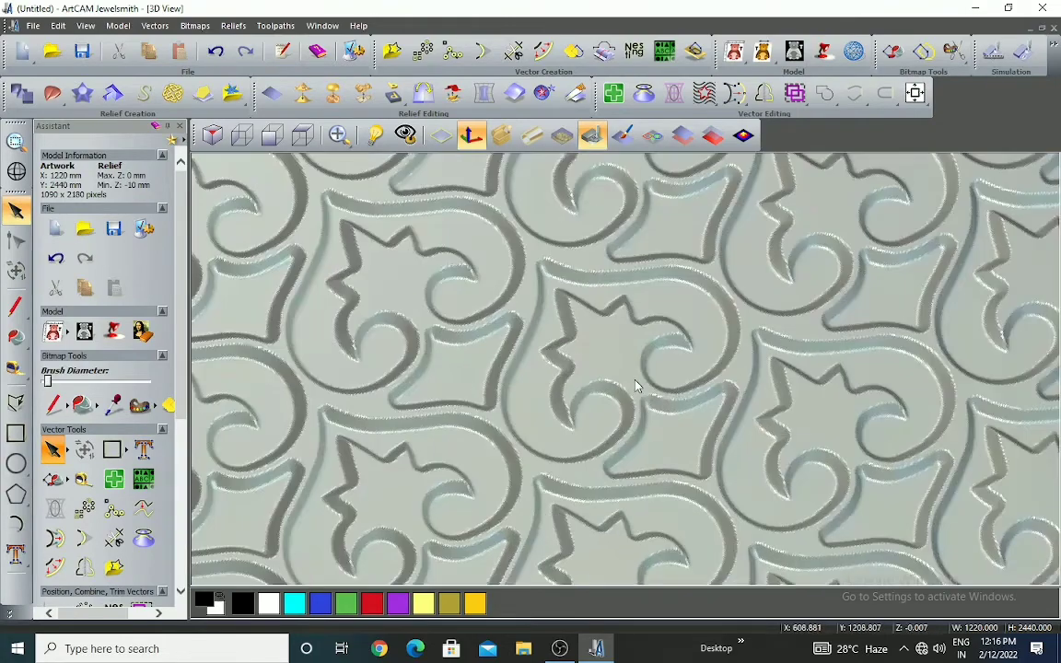
{"action": "scroll", "coordinate": [642, 329], "scroll_direction": "down", "scroll_amount": 8}
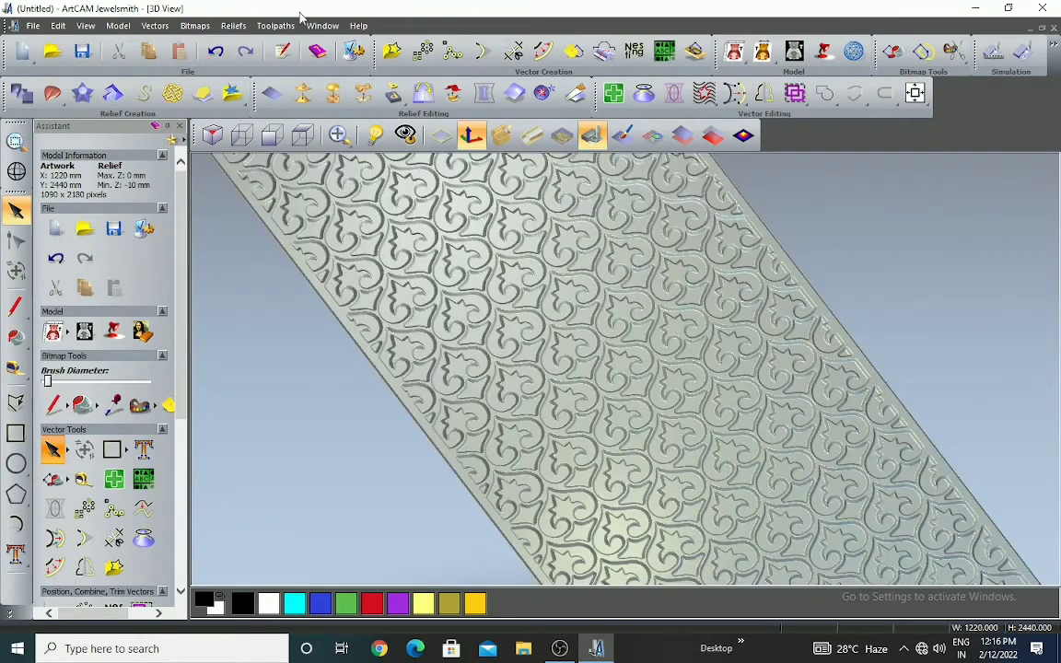
Review the save options for the Machine Relief - Ball Nose 6 mm toolpath, browse the JAN folder and close without saving
{"action": "left_click", "coordinate": [287, 25]}
{"action": "left_click", "coordinate": [277, 139]}
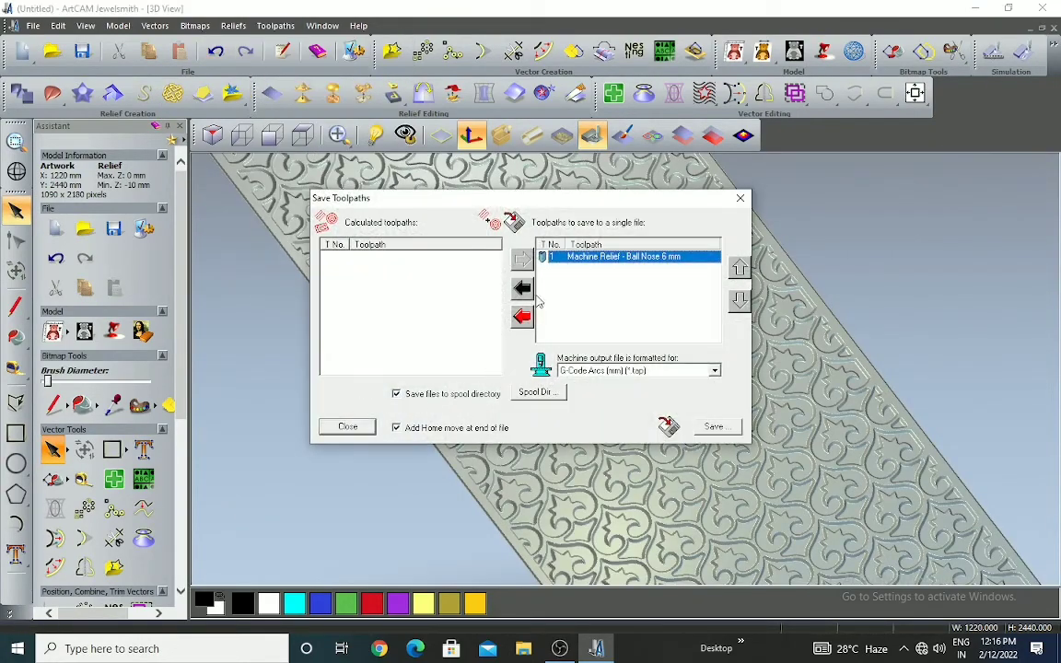
{"action": "left_click", "coordinate": [720, 431]}
{"action": "scroll", "coordinate": [488, 372], "scroll_direction": "down", "scroll_amount": 3}
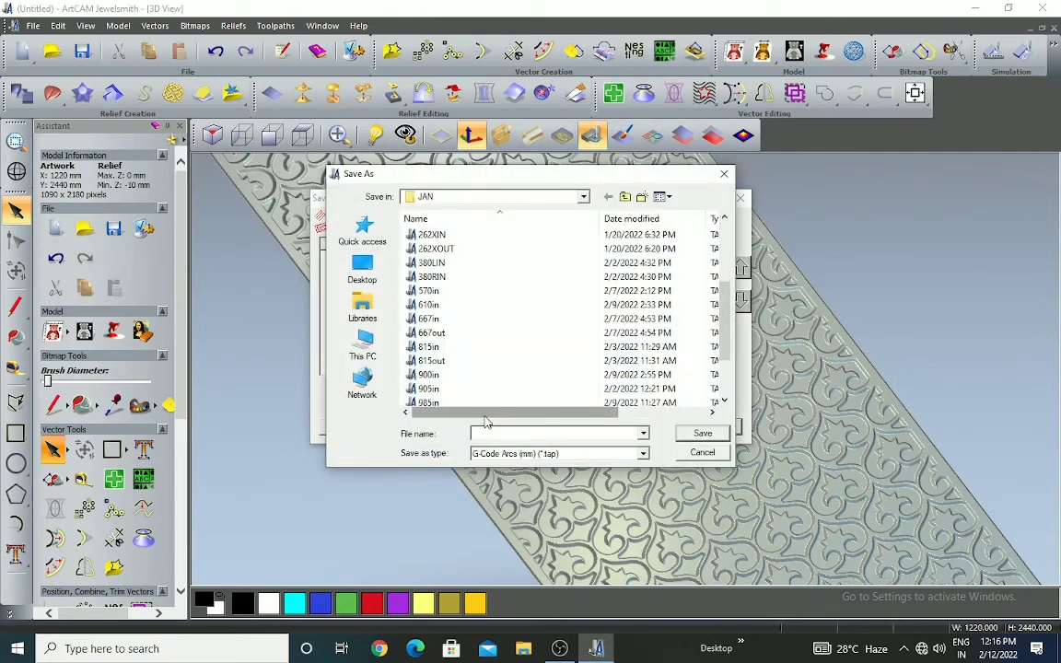
{"action": "scroll", "coordinate": [446, 320], "scroll_direction": "down", "scroll_amount": 2}
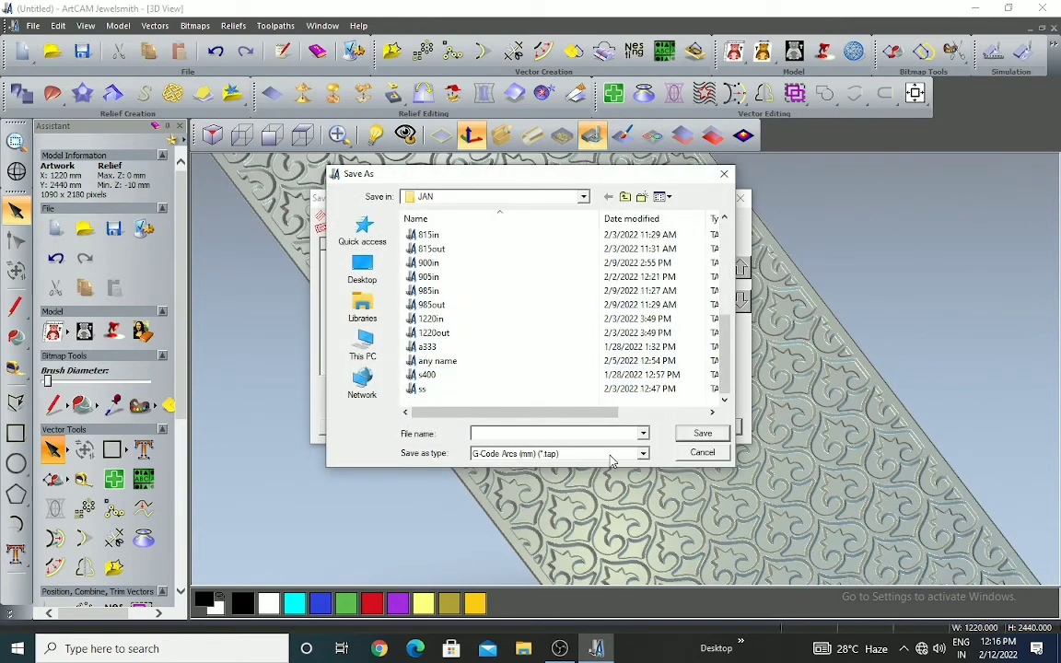
{"action": "left_click", "coordinate": [703, 453]}
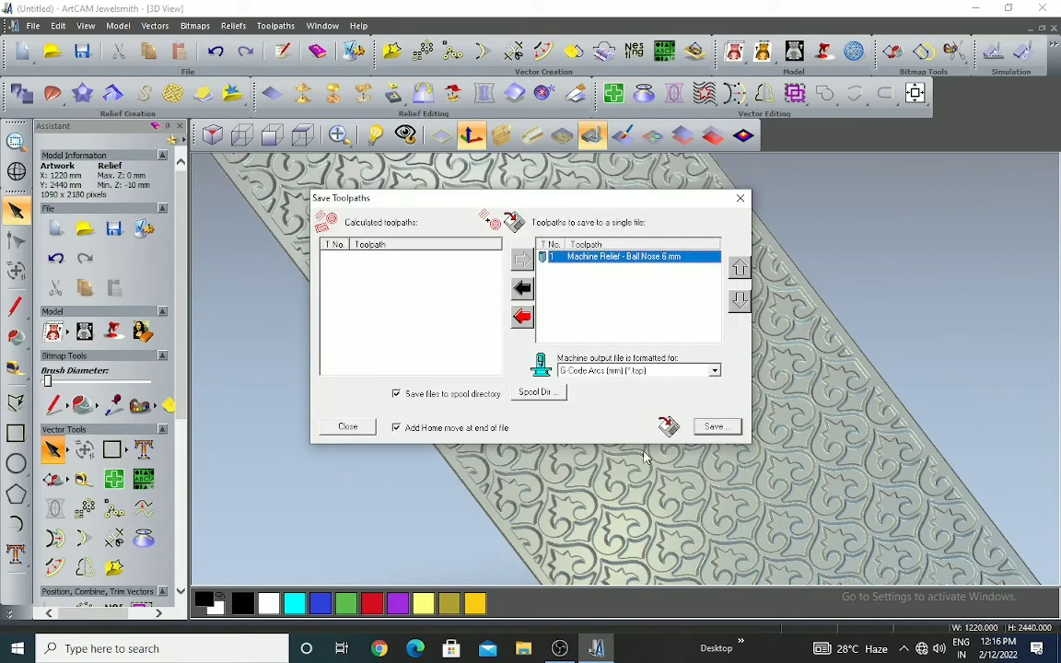
{"action": "left_click", "coordinate": [358, 435]}
{"action": "scroll", "coordinate": [388, 470], "scroll_direction": "down", "scroll_amount": 4}
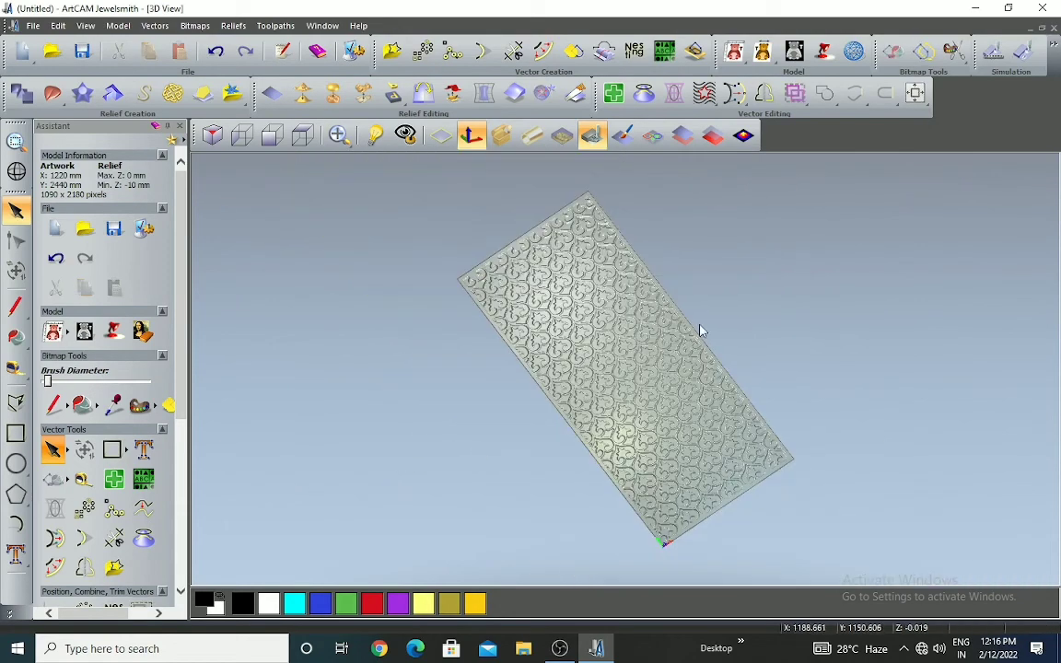